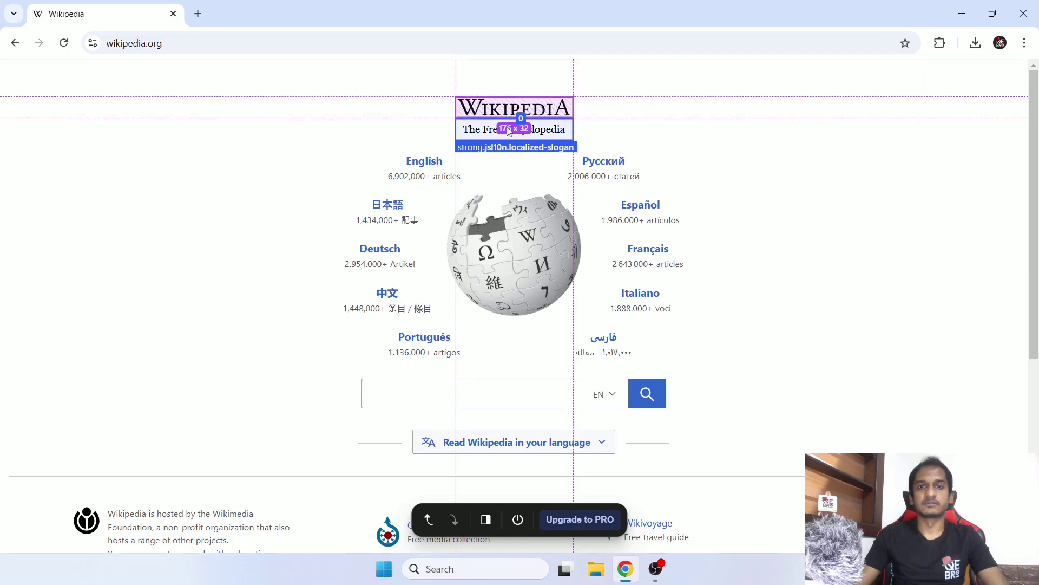
drag(683, 281, 727, 257)
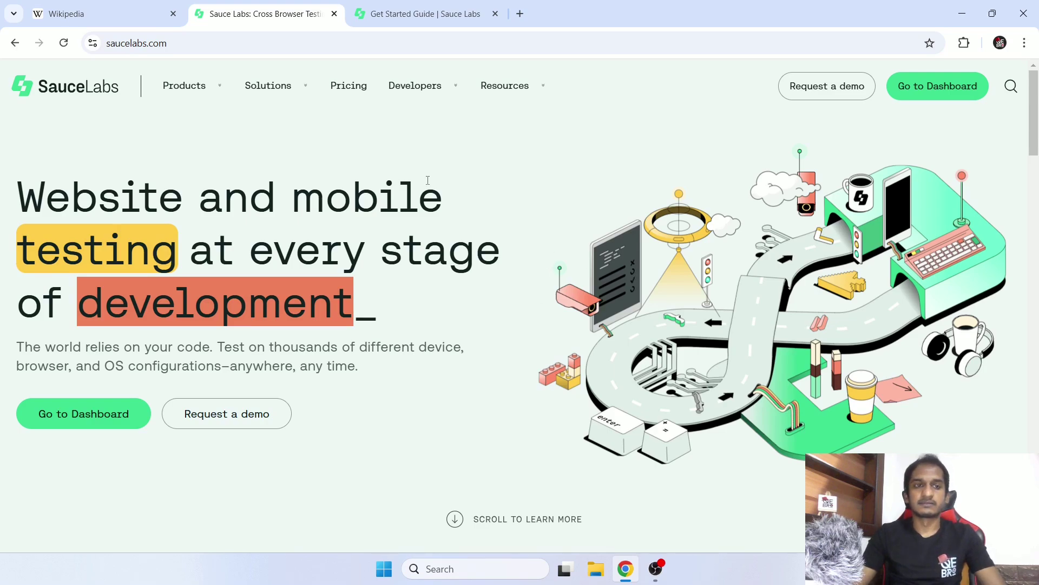
Step: Look over the Sauce Labs home page, from the web address through the customer case studies
click(203, 39)
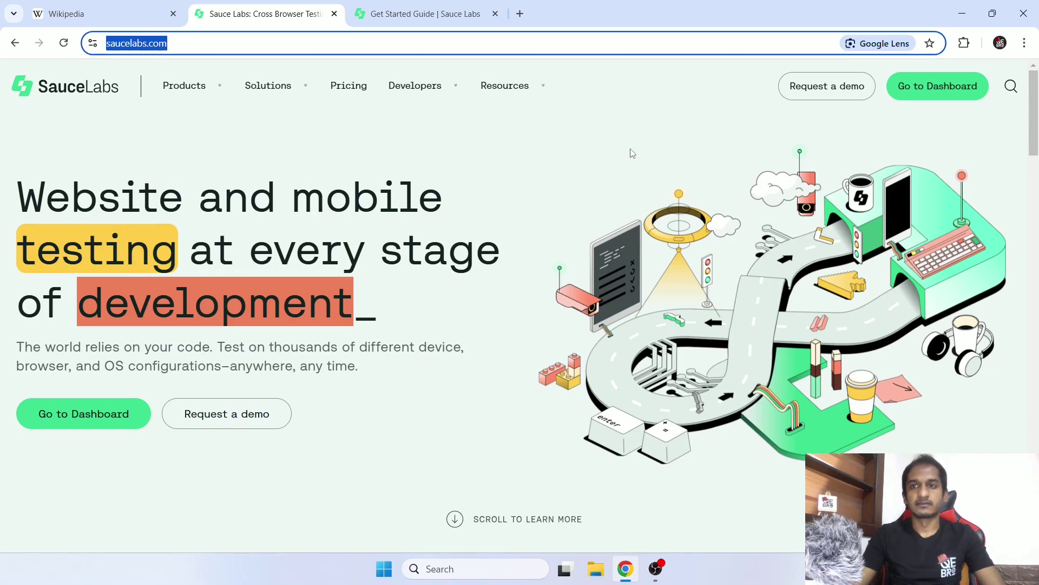
scroll(632, 153, down, 1)
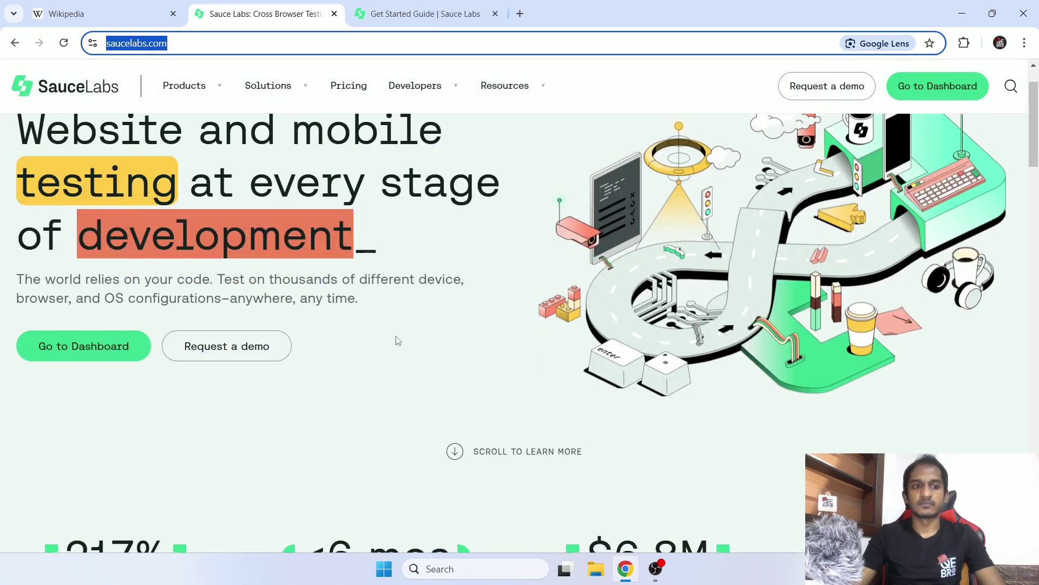
scroll(398, 340, down, 20)
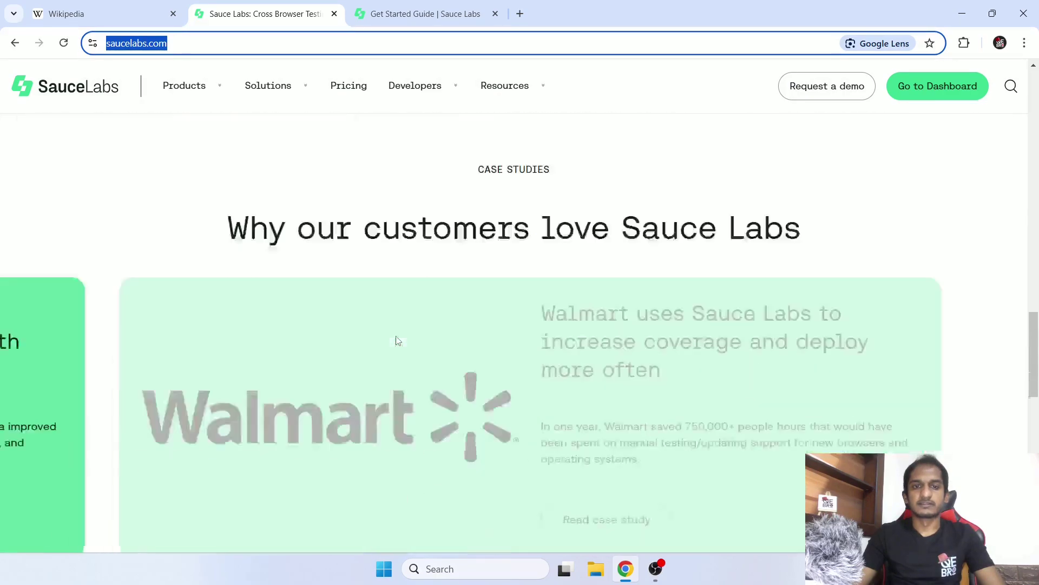
scroll(398, 340, down, 6)
scroll(397, 340, up, 15)
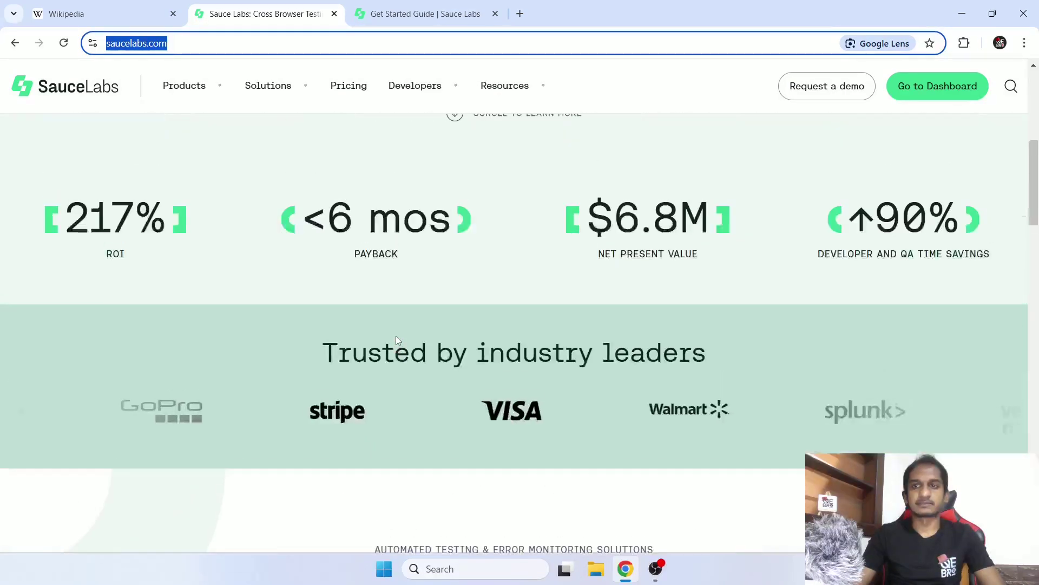
scroll(397, 340, up, 6)
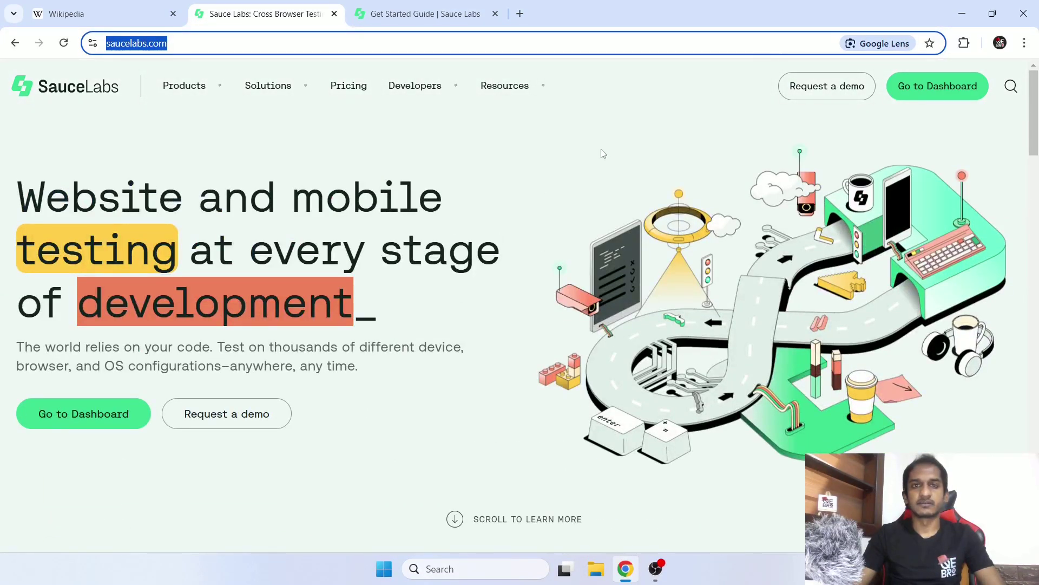
Step: Close the Sauce Labs home page, collapse the Get Started Checklist and review the guide's manual testing steps
click(455, 16)
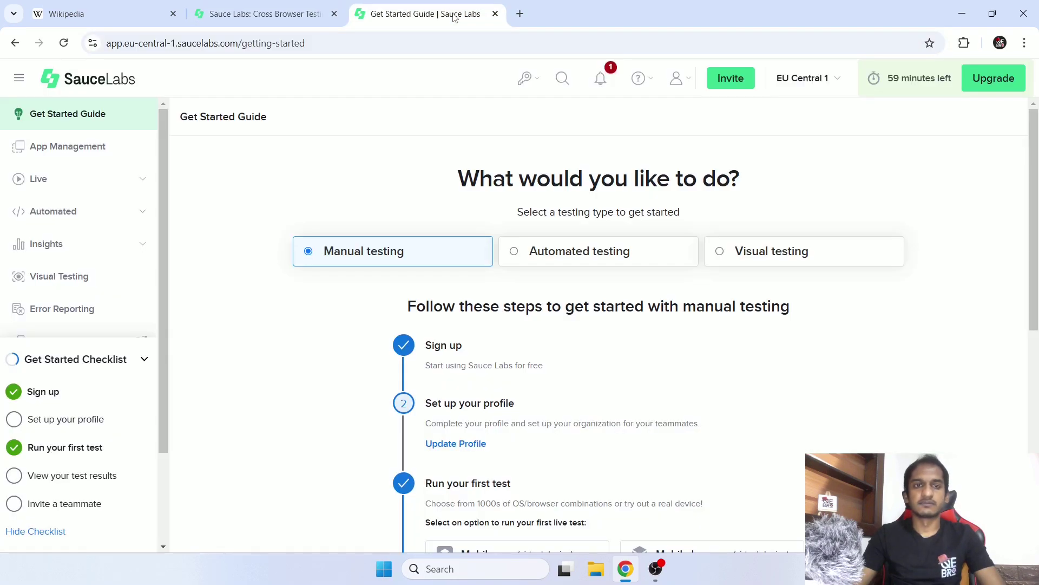
click(334, 13)
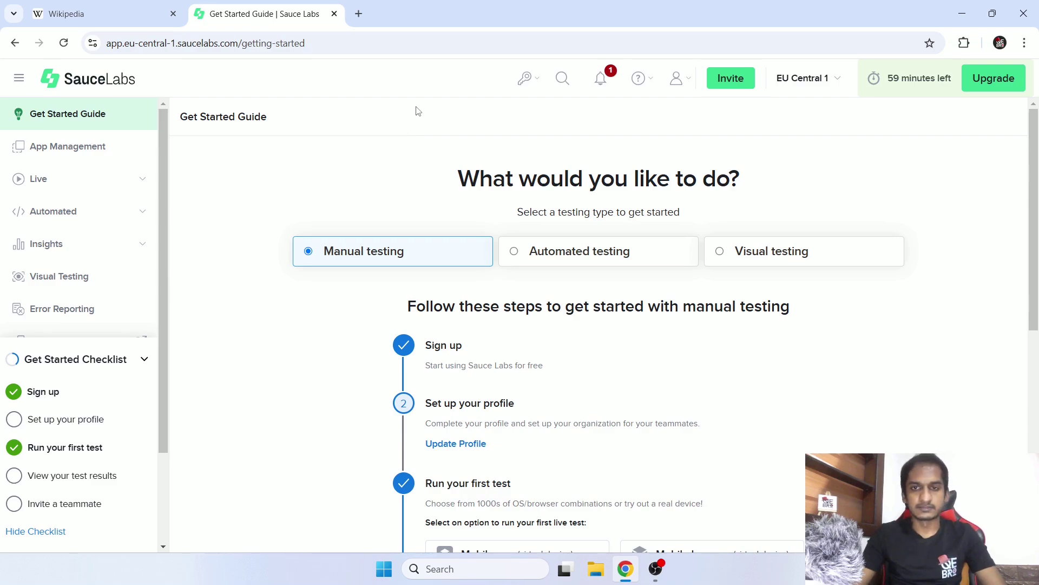
click(144, 359)
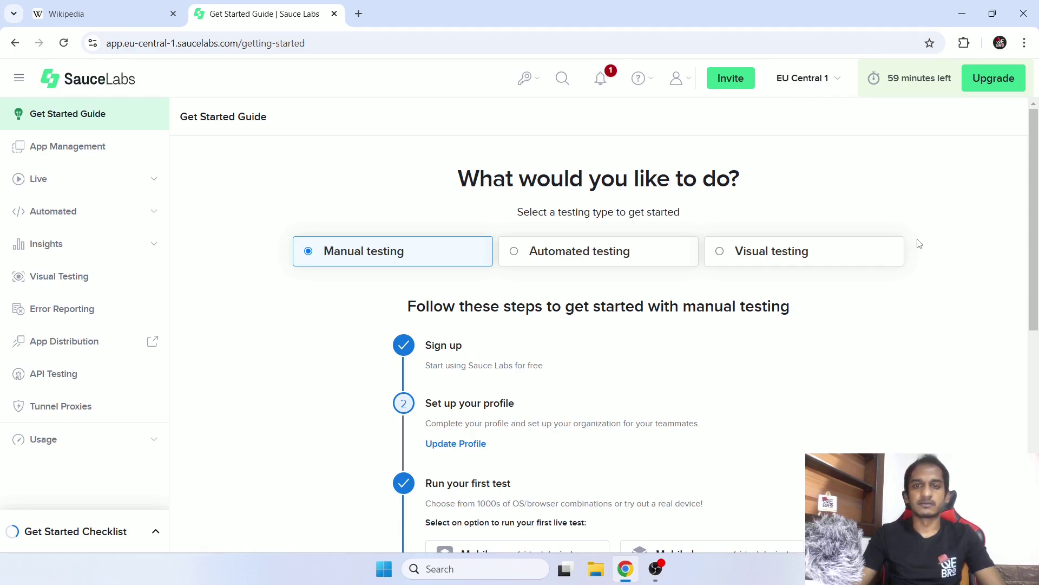
scroll(918, 245, down, 6)
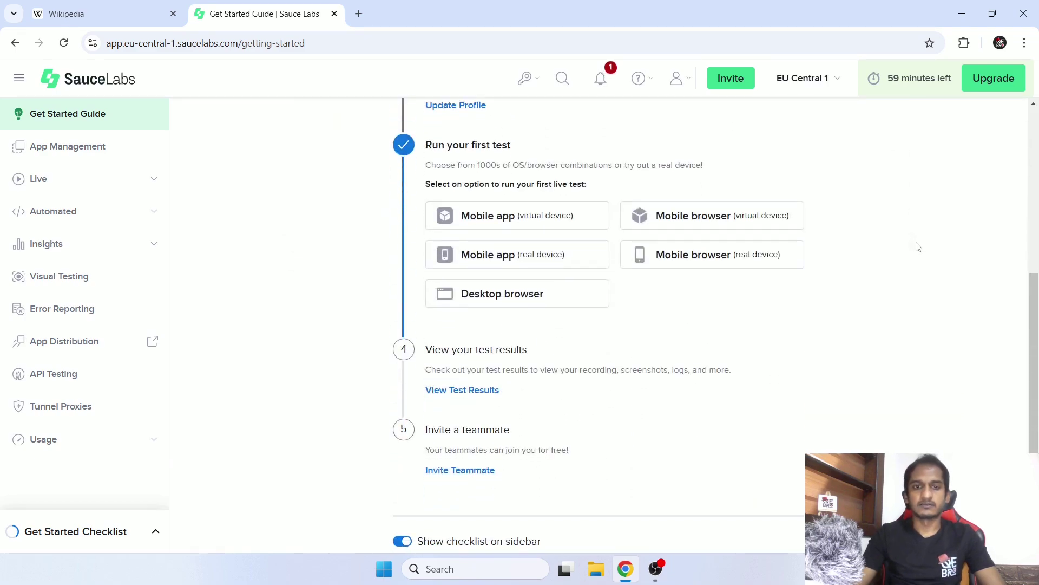
scroll(918, 247, down, 2)
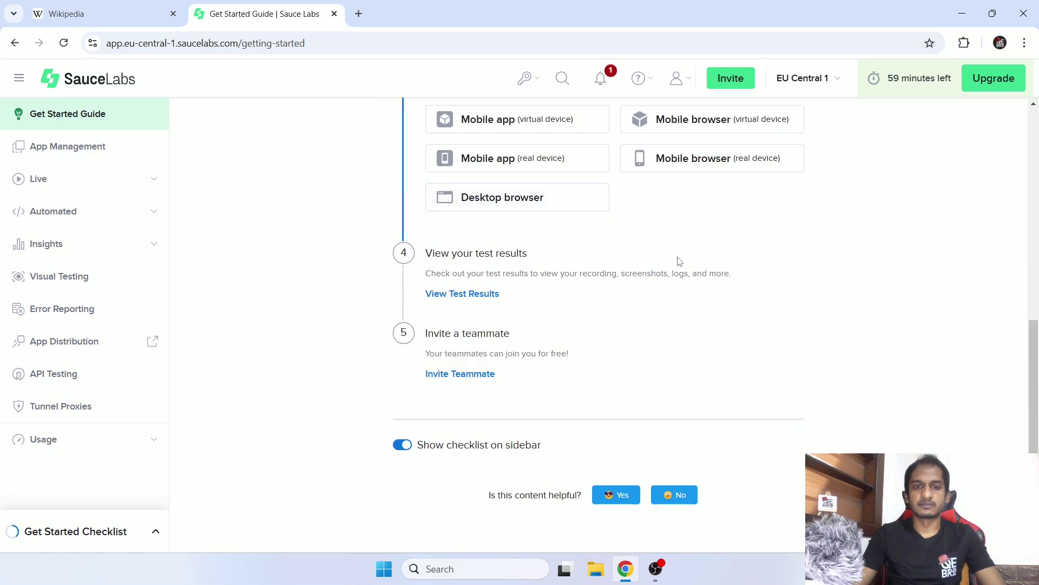
scroll(676, 263, up, 8)
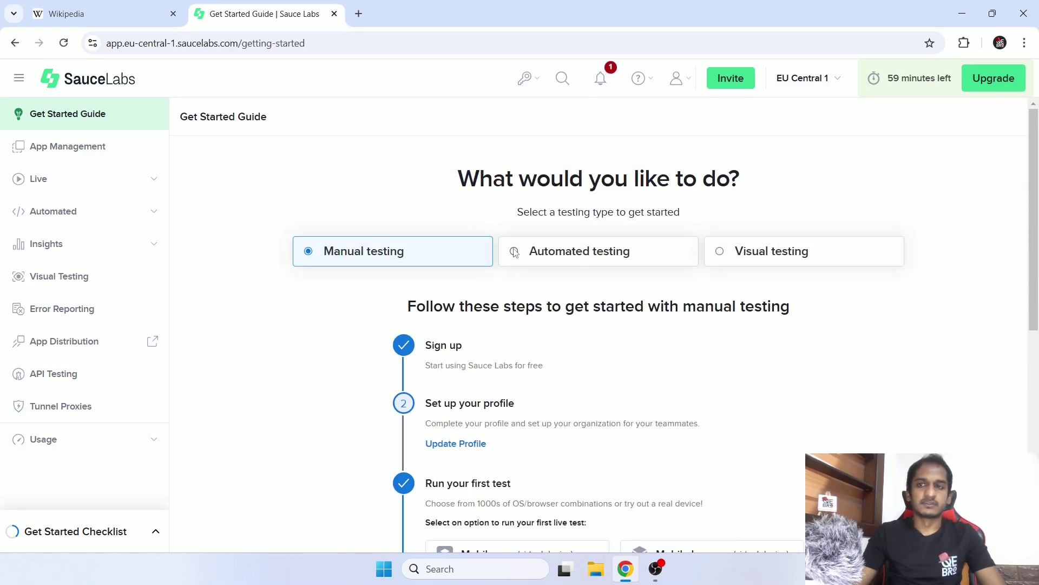
Step: Open live Mobile App testing and look through the catalogue of real devices
click(57, 183)
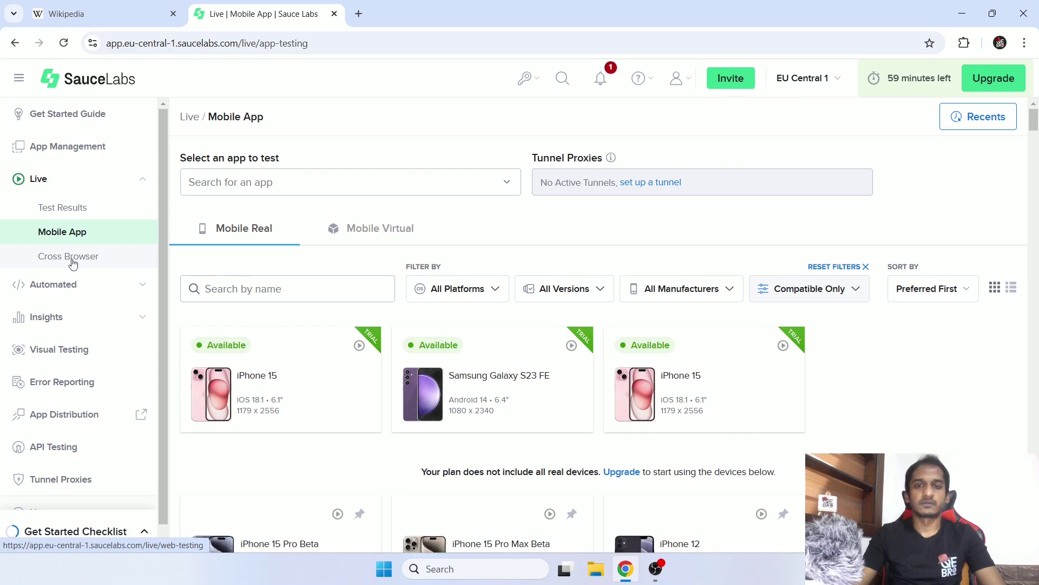
scroll(677, 219, down, 3)
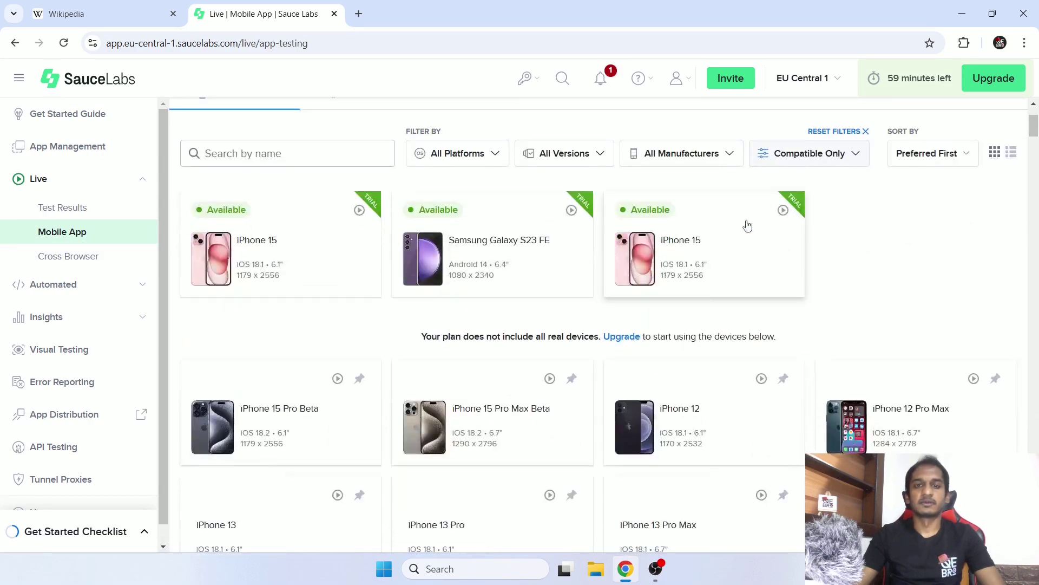
scroll(892, 254, down, 7)
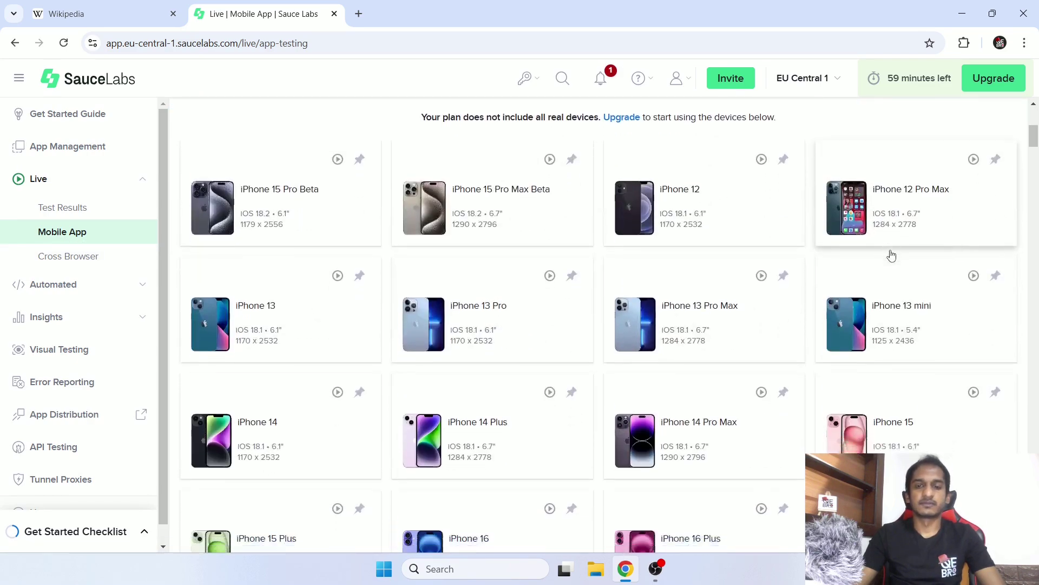
scroll(892, 255, down, 4)
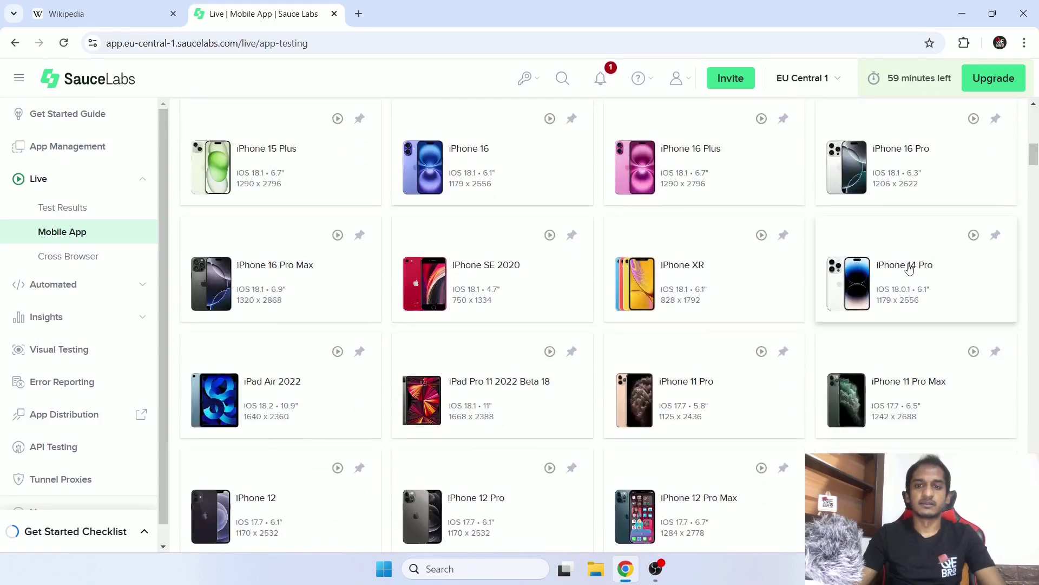
scroll(909, 269, down, 12)
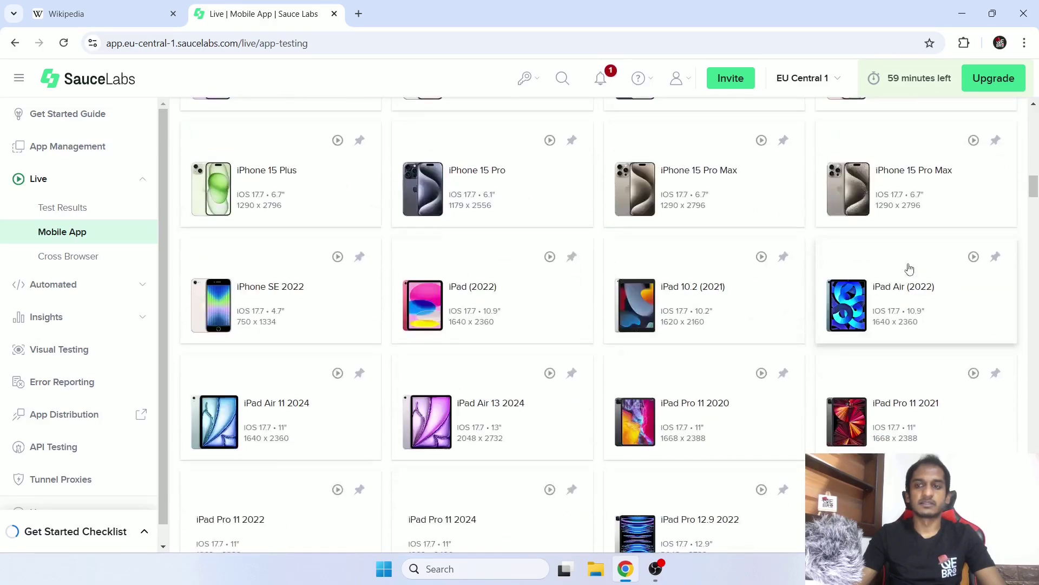
scroll(910, 269, down, 10)
scroll(910, 269, up, 13)
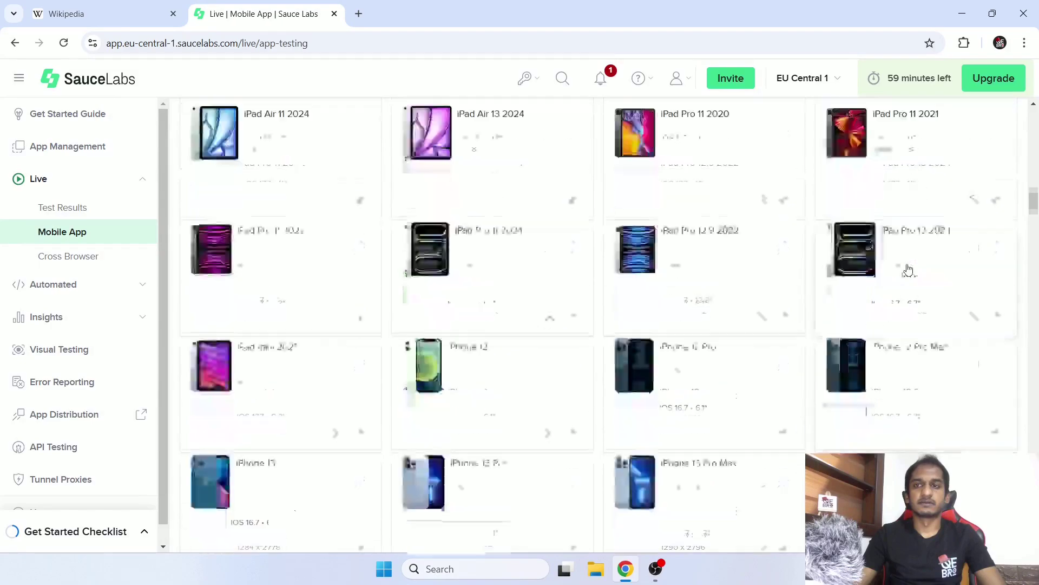
scroll(908, 269, up, 10)
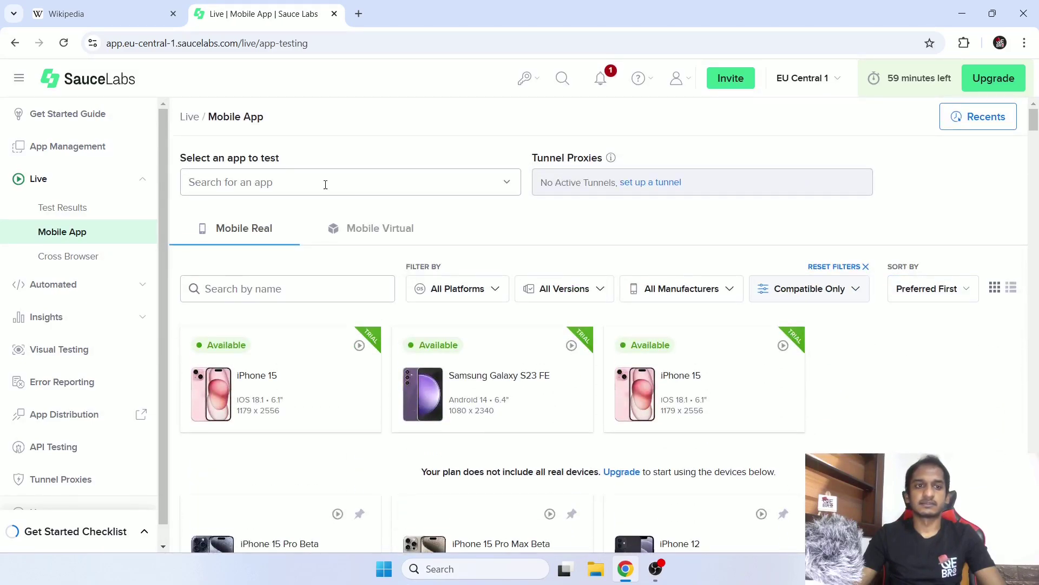
Step: Check the app selection list for stored mobile apps and the upload option
click(295, 190)
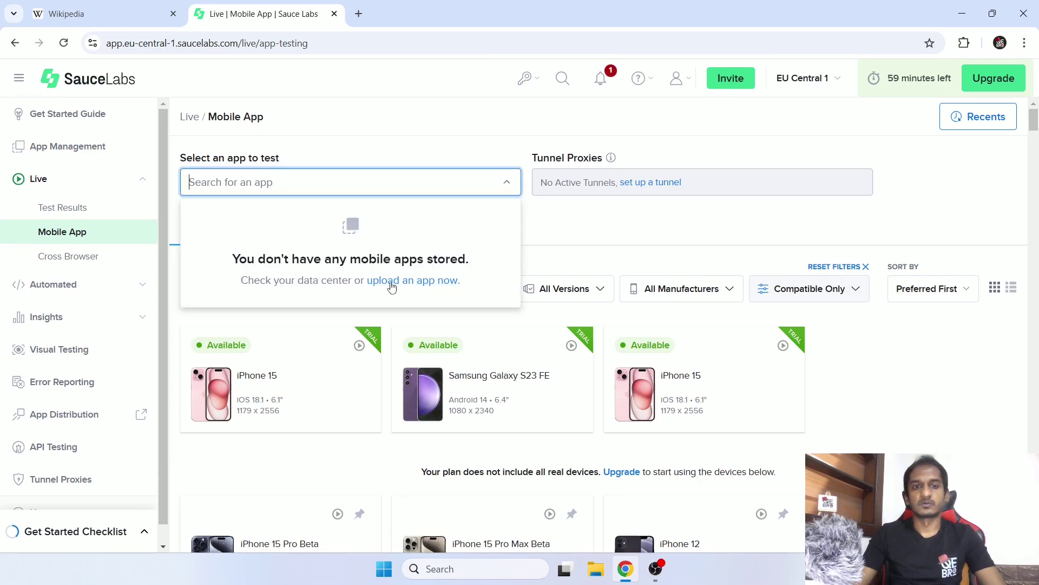
click(345, 282)
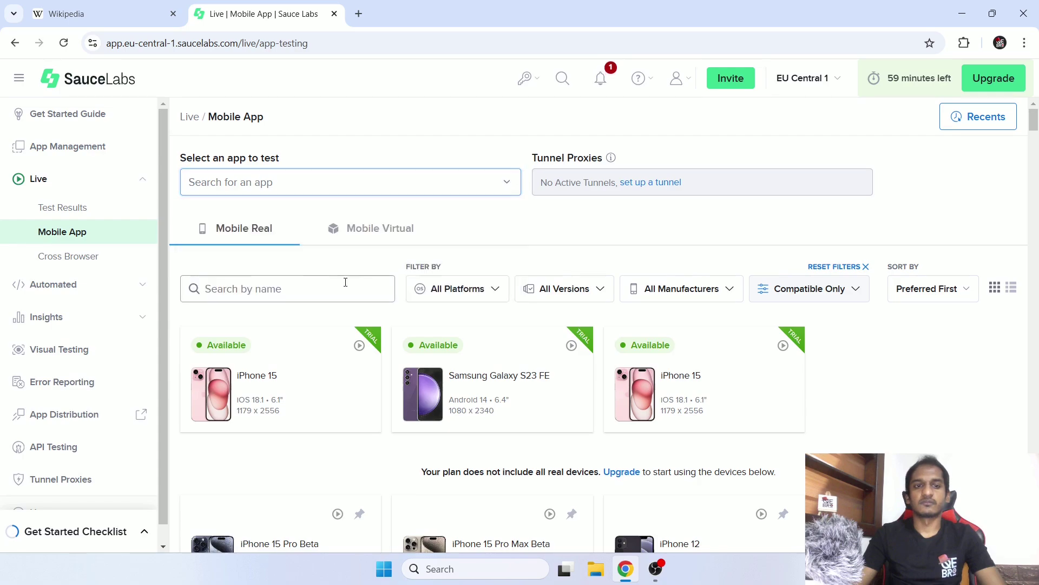
click(307, 179)
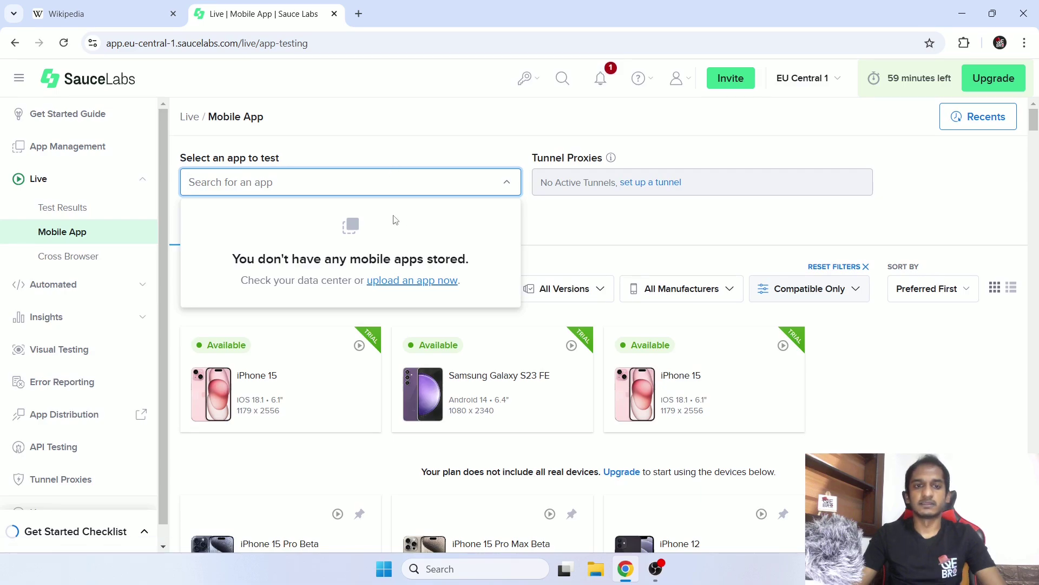
click(408, 149)
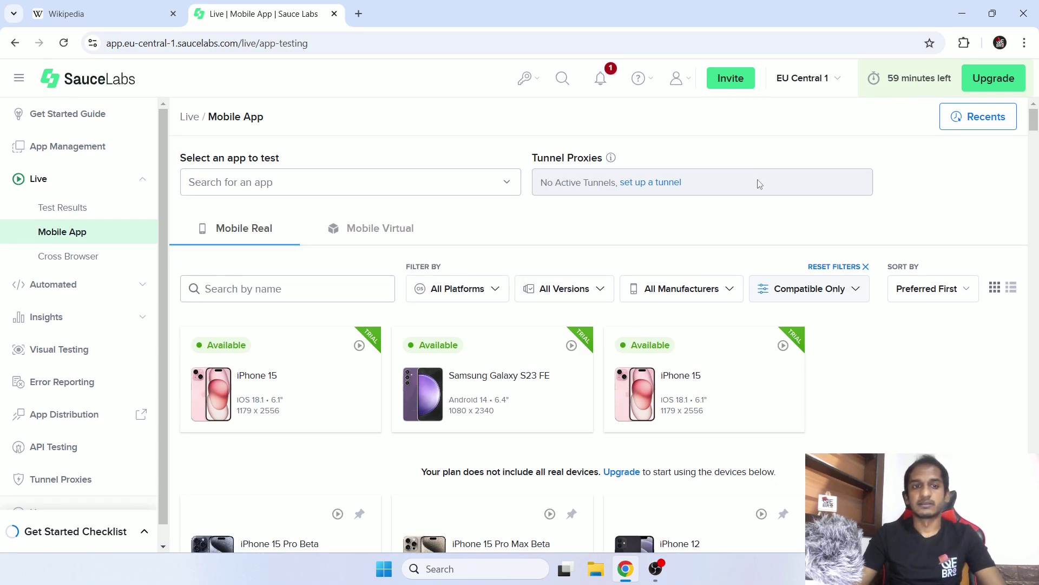
Step: Compare the Mobile Virtual test settings with the Mobile Real device list, ending on the real devices
scroll(759, 184, down, 1)
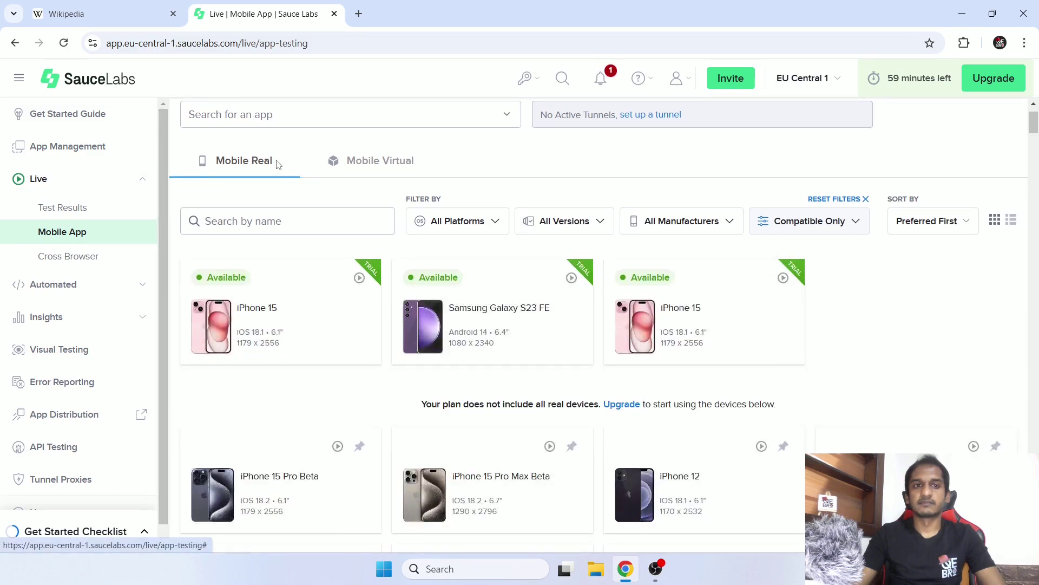
click(371, 163)
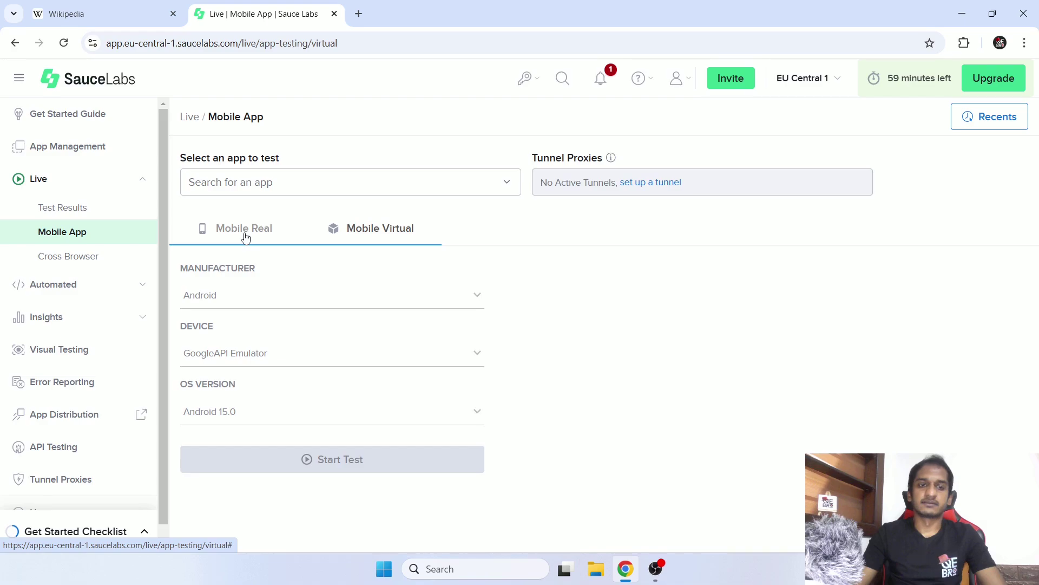
click(262, 236)
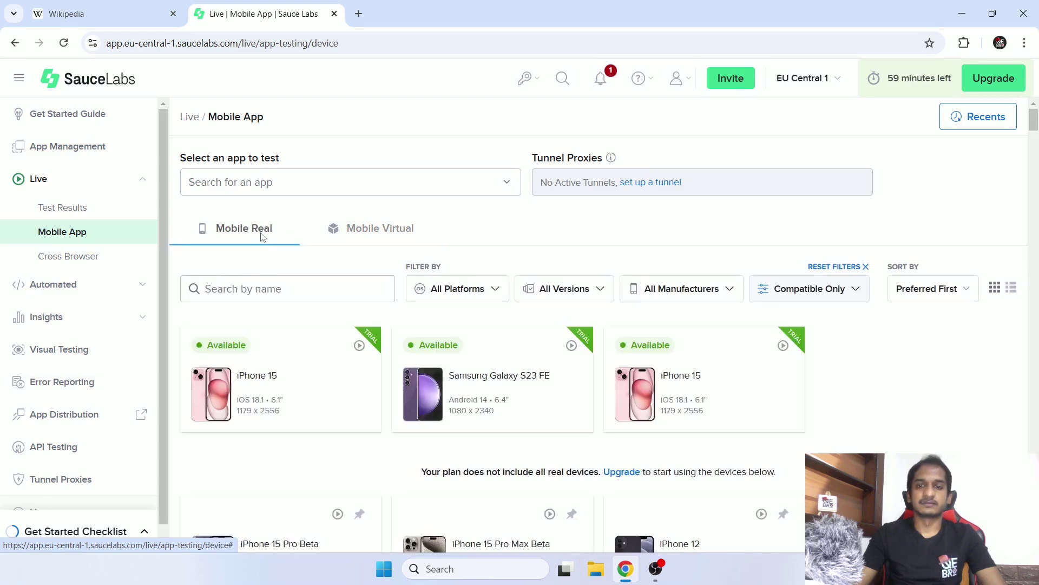
click(371, 232)
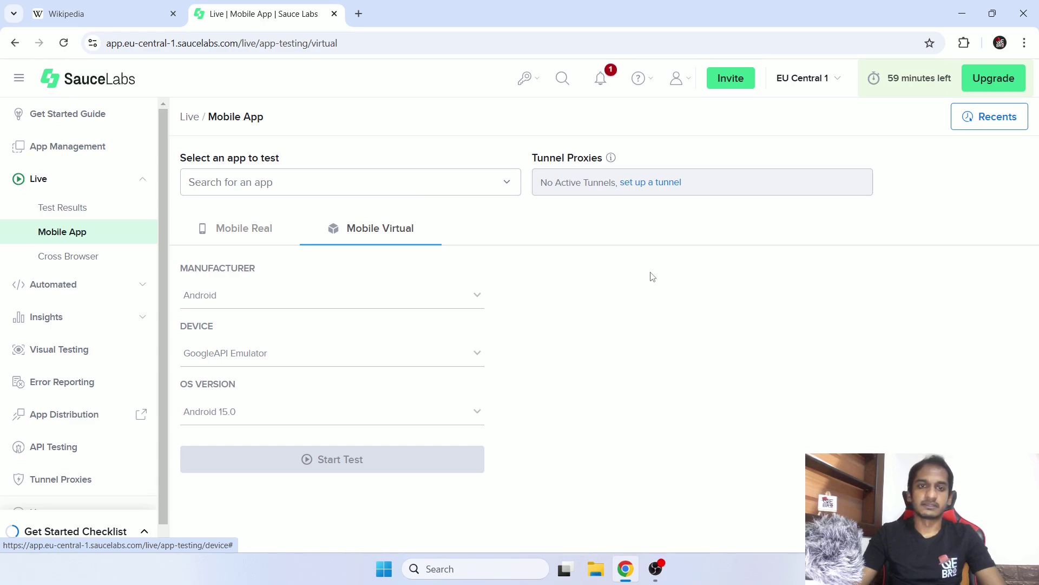
click(233, 234)
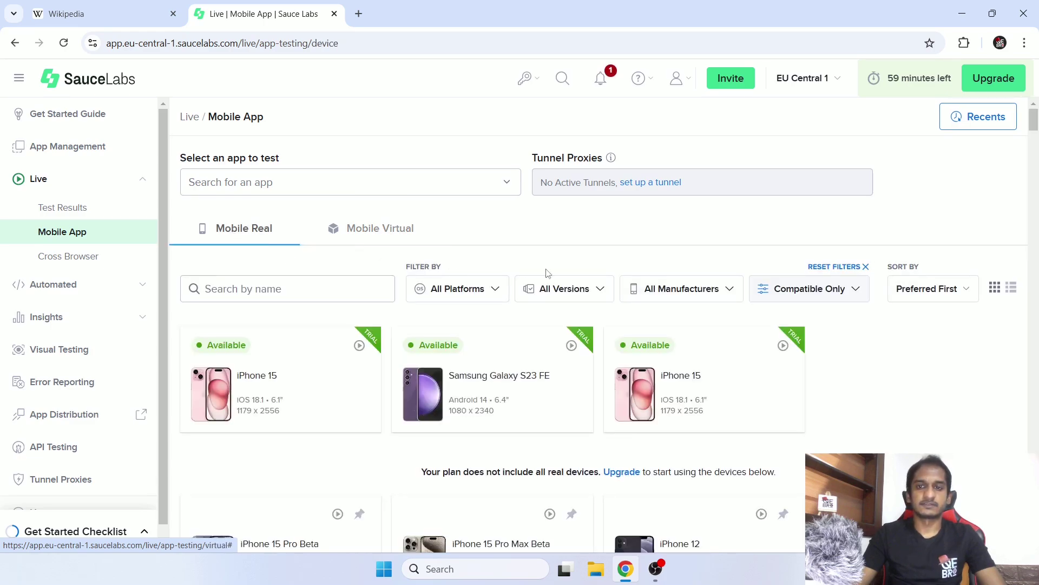
Step: Filter the real devices to the iOS platform
scroll(547, 272, down, 3)
scroll(546, 273, up, 2)
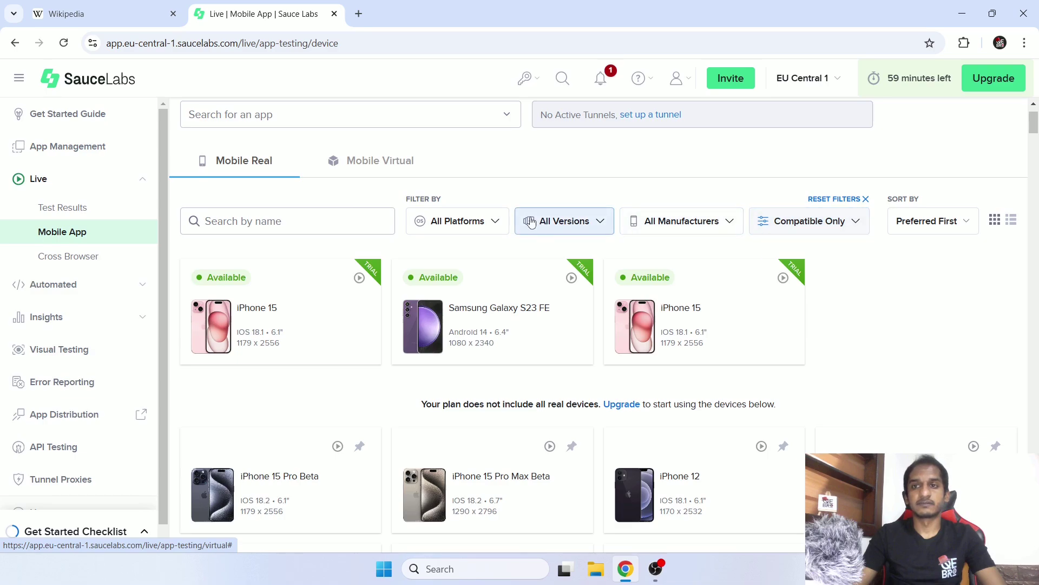
click(454, 233)
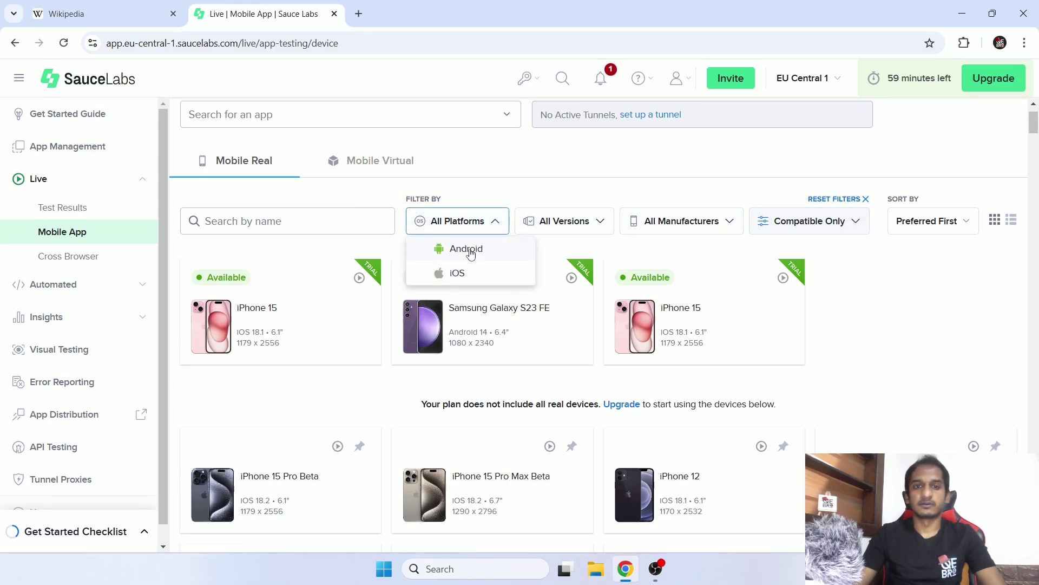
click(467, 275)
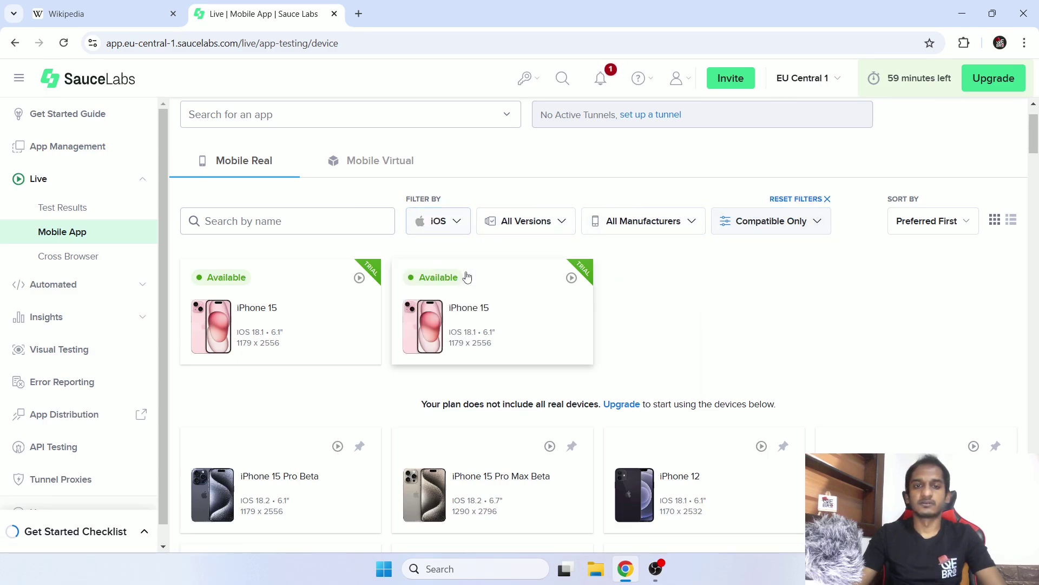
Step: Review the version, manufacturer and platform filter choices offered for the iOS devices
click(531, 226)
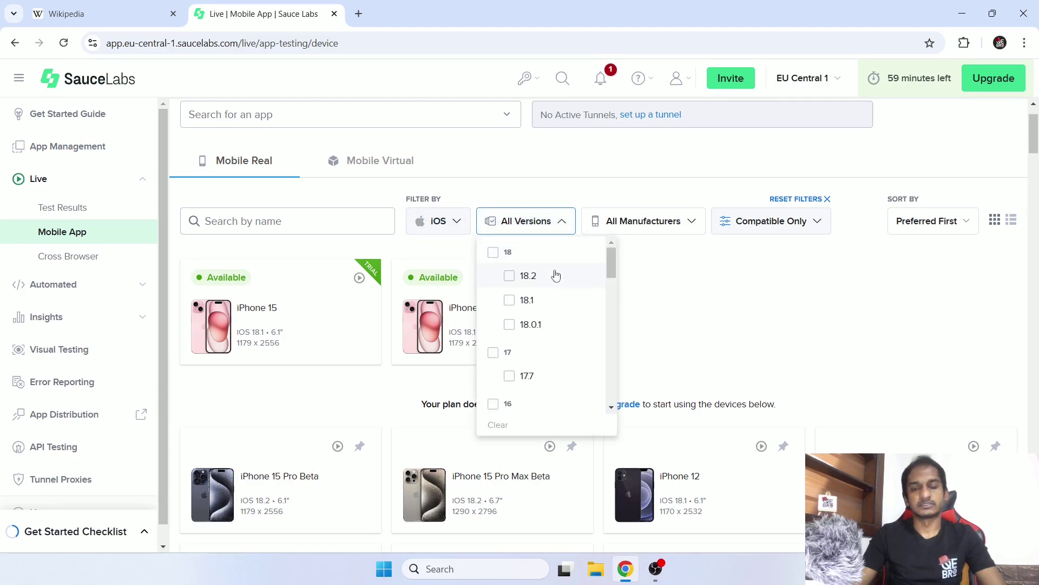
click(691, 301)
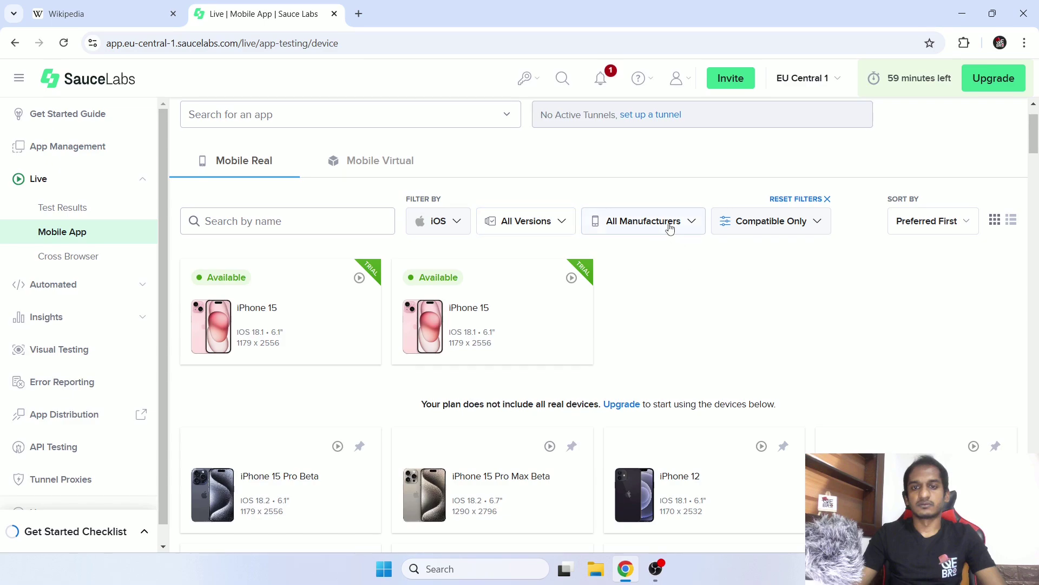
click(669, 224)
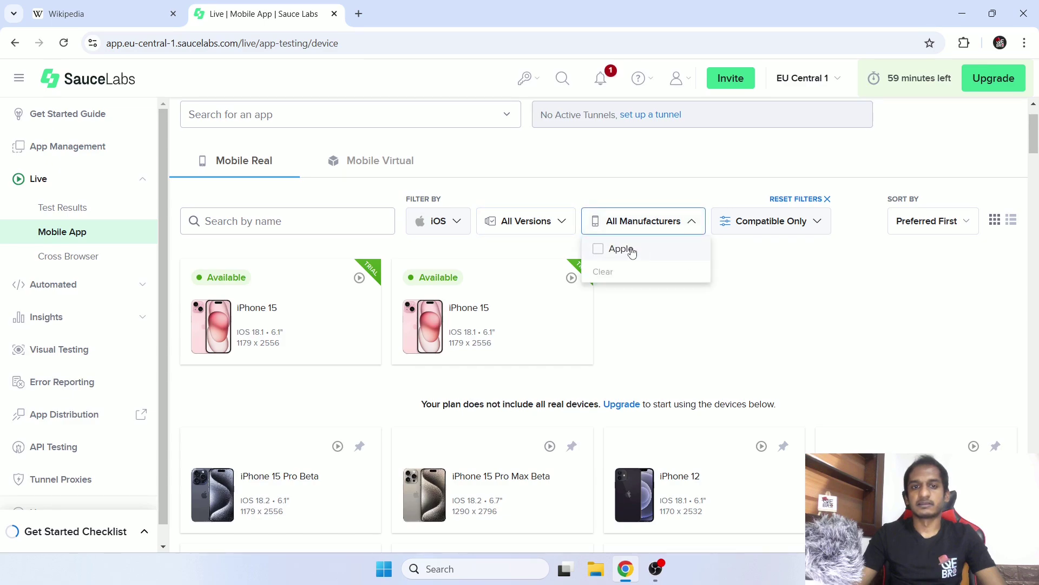
click(438, 222)
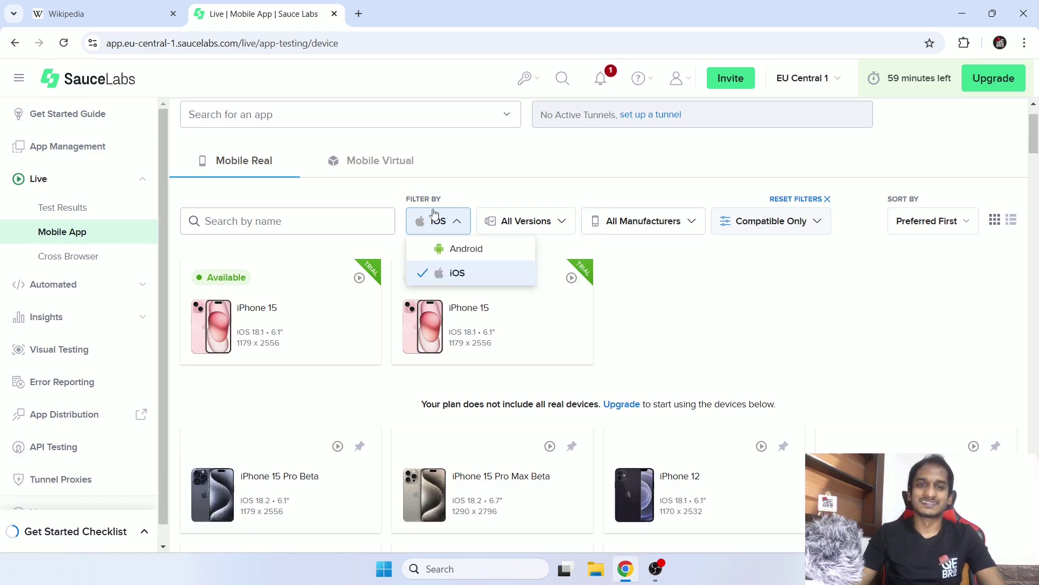
Step: Filter the real devices to Android and review the manufacturer and device-type filter choices
click(464, 249)
click(669, 230)
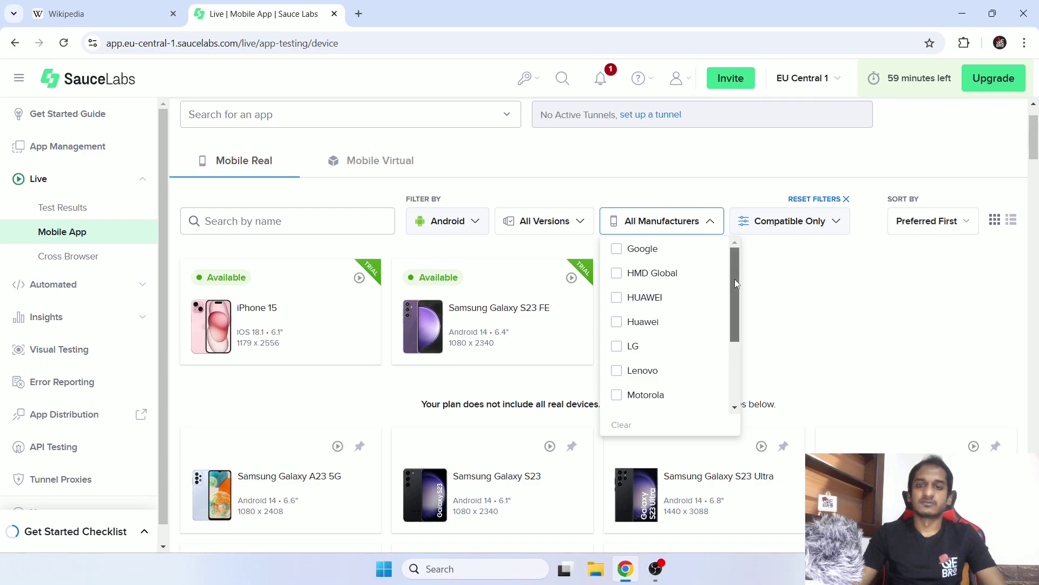
drag(735, 278, 736, 359)
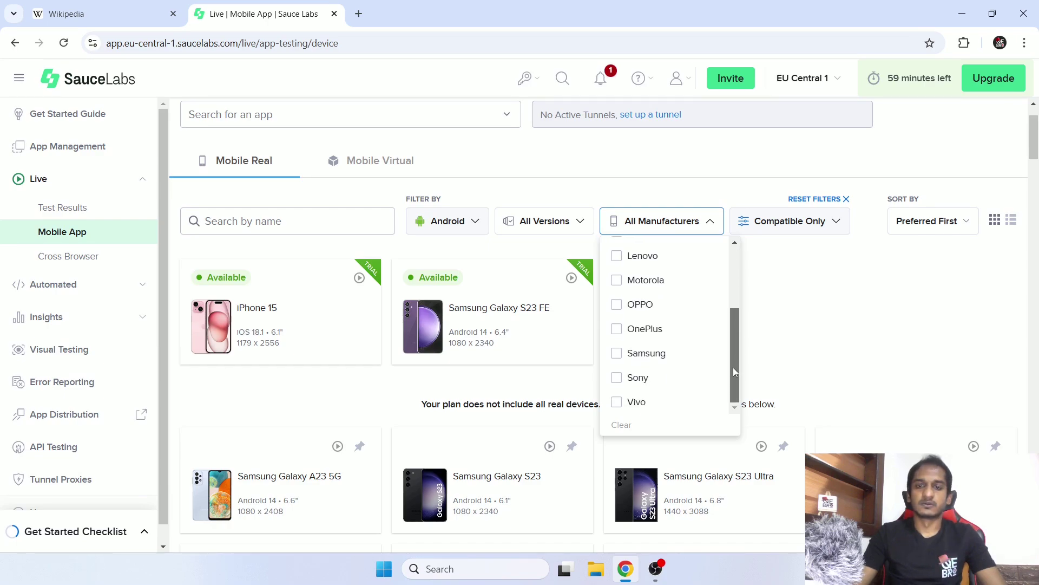
drag(735, 339, 736, 265)
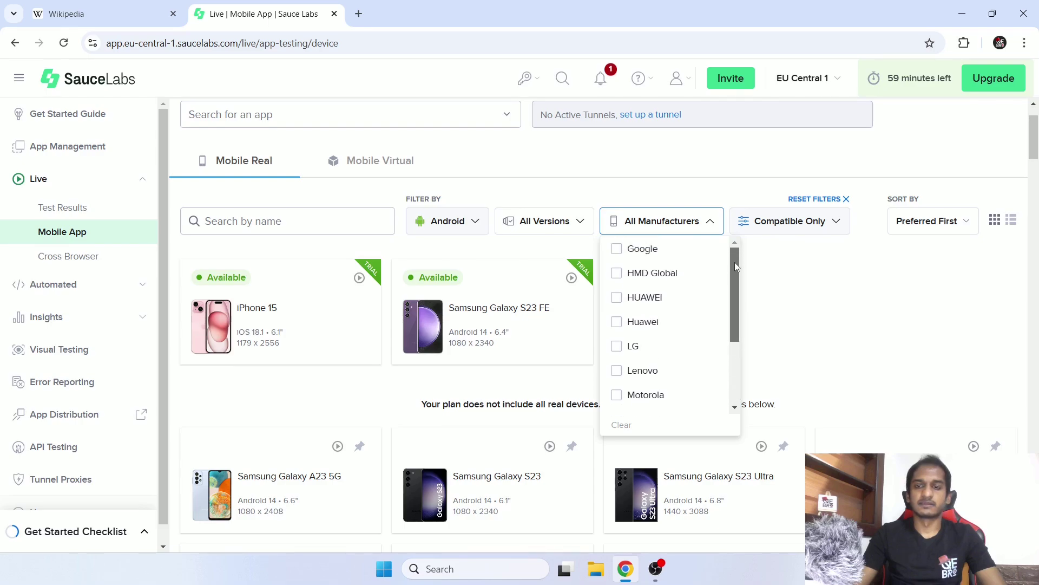
click(650, 192)
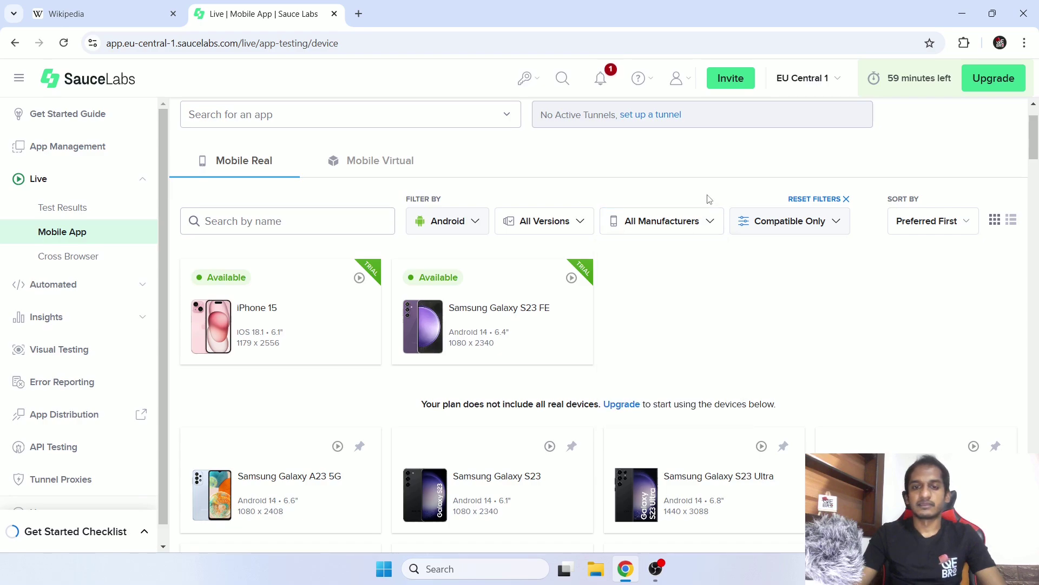
click(783, 233)
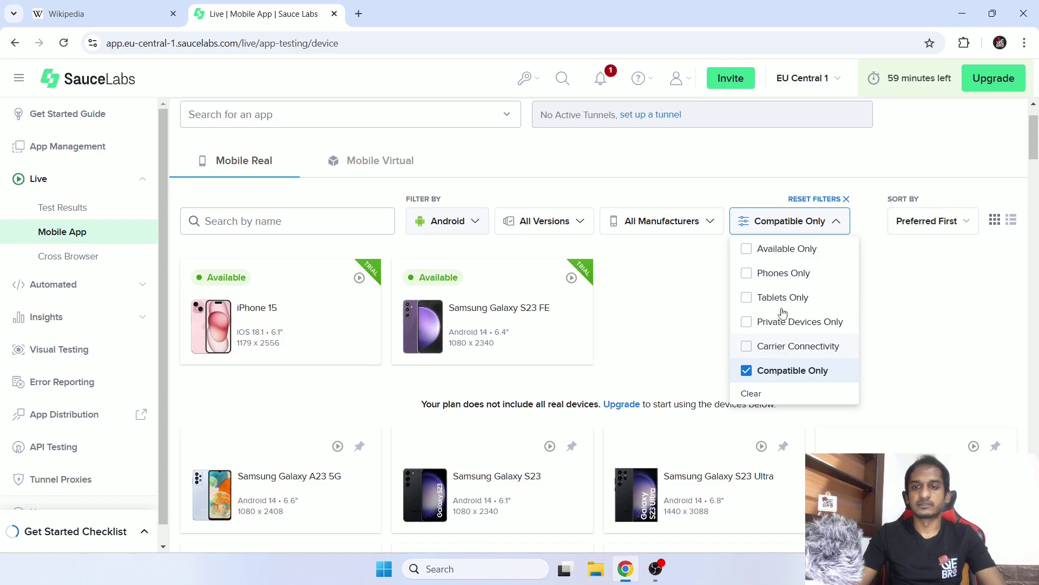
click(890, 313)
Step: Browse the Android real devices and view the details of the Samsung Galaxy S24 Plus
scroll(891, 313, down, 5)
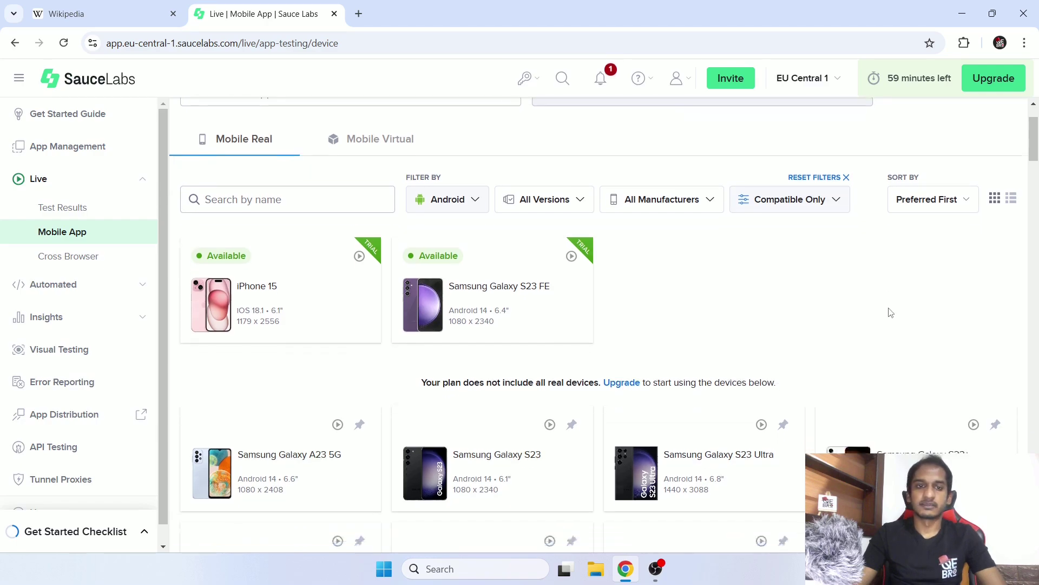
scroll(888, 305, up, 4)
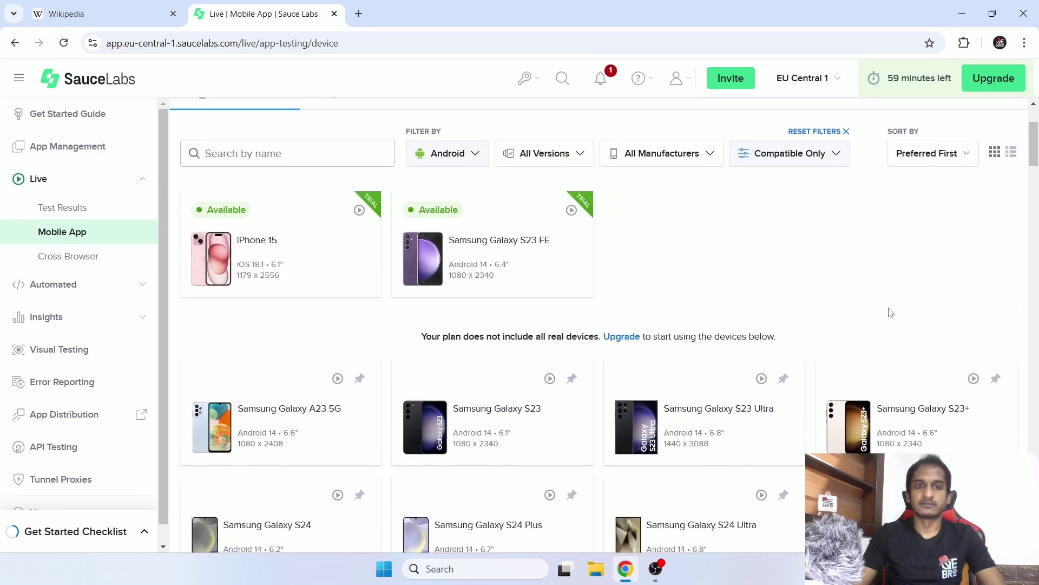
scroll(891, 313, down, 5)
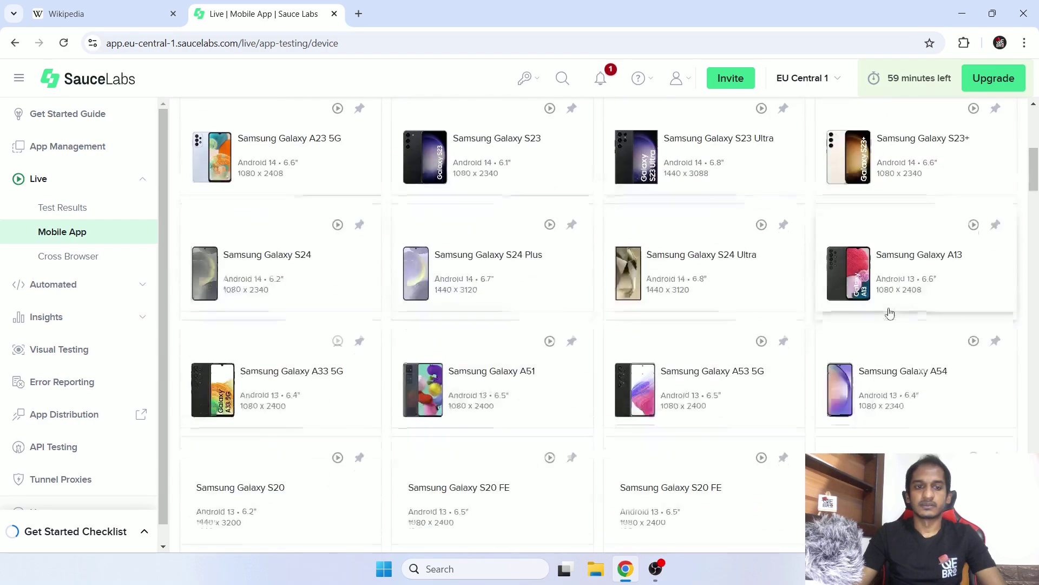
click(503, 277)
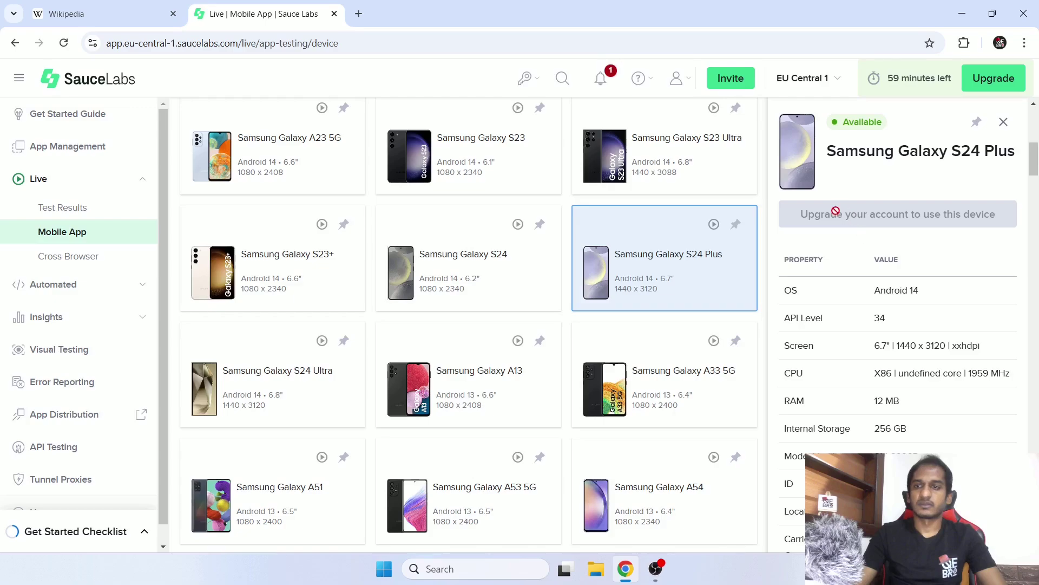
scroll(844, 195, up, 2)
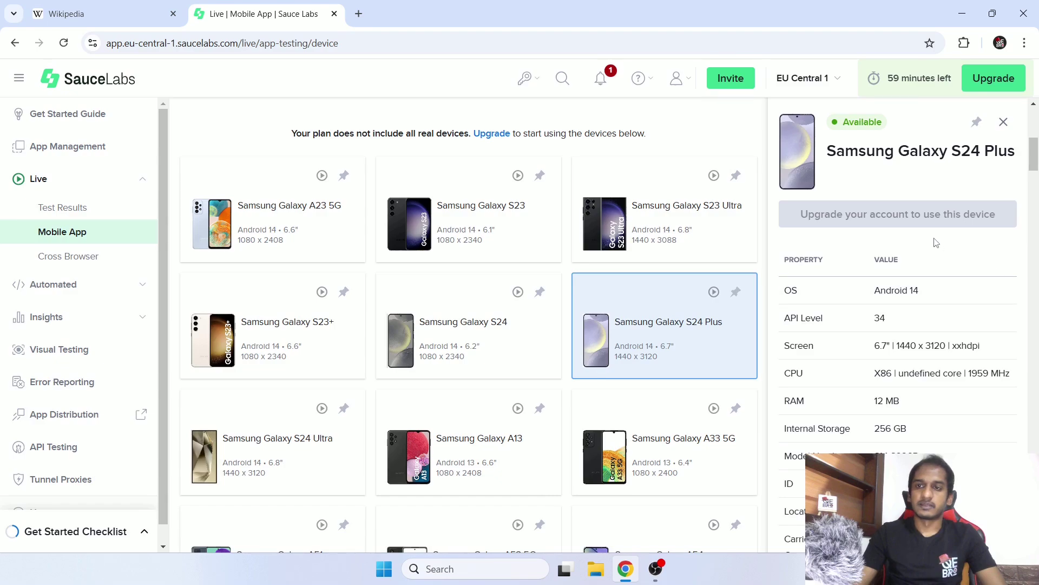
scroll(963, 190, down, 1)
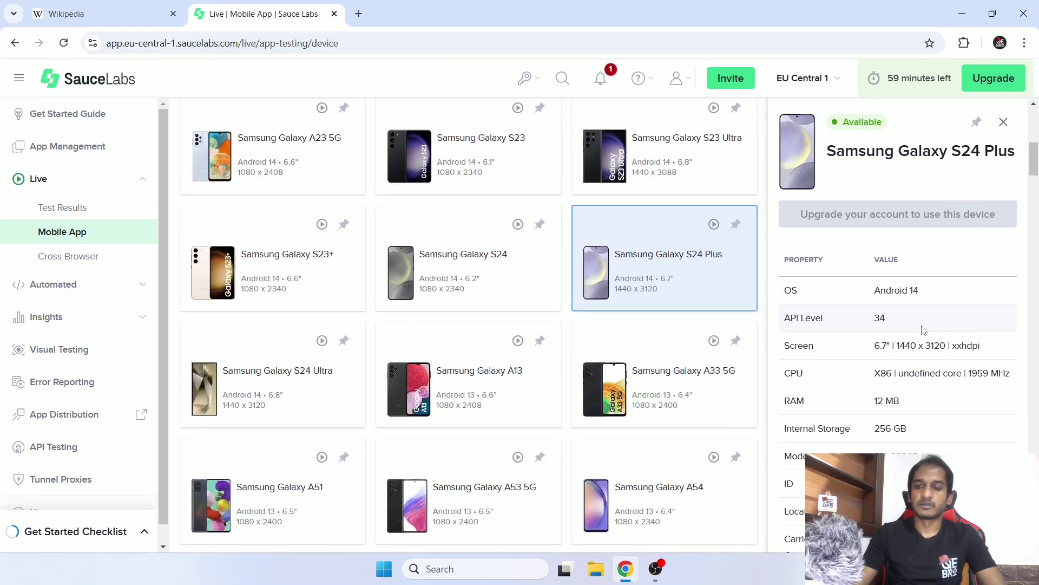
scroll(923, 330, down, 3)
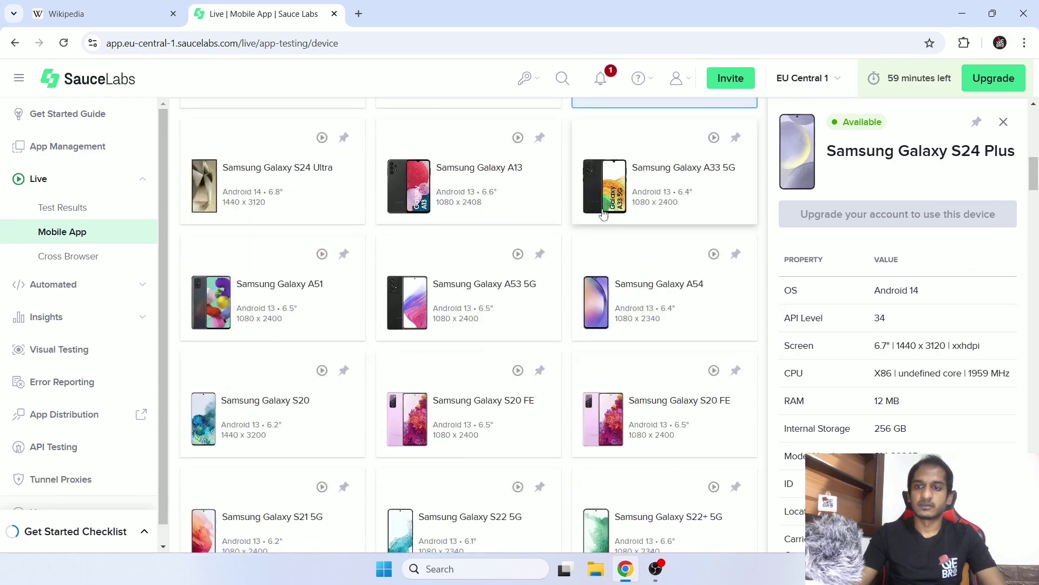
scroll(617, 129, up, 1)
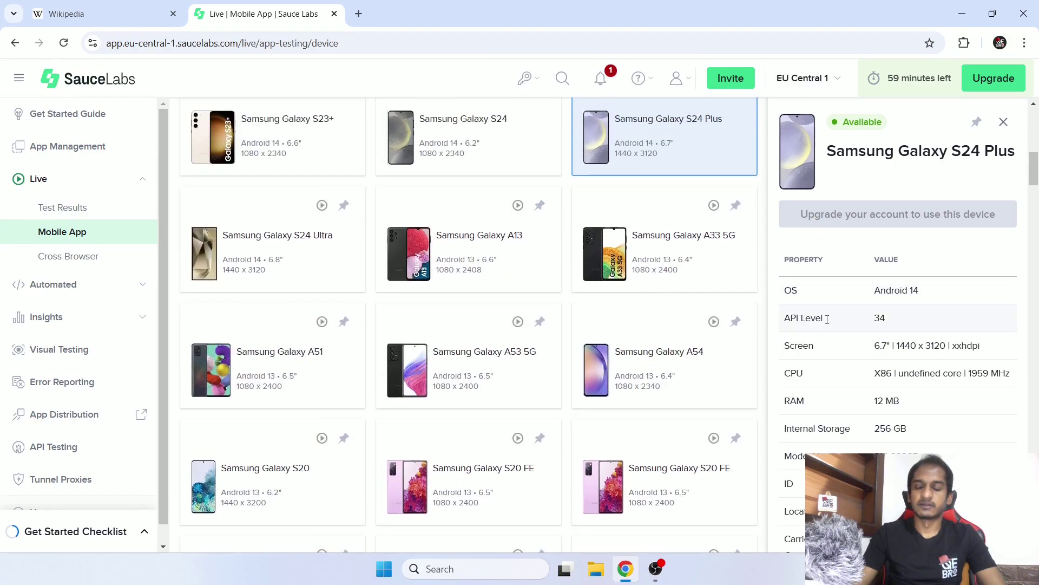
Step: Examine the Galaxy S24 Plus screen, CPU, RAM and internal storage, plus the account's remaining testing time
drag(817, 341, 929, 346)
drag(817, 378, 943, 374)
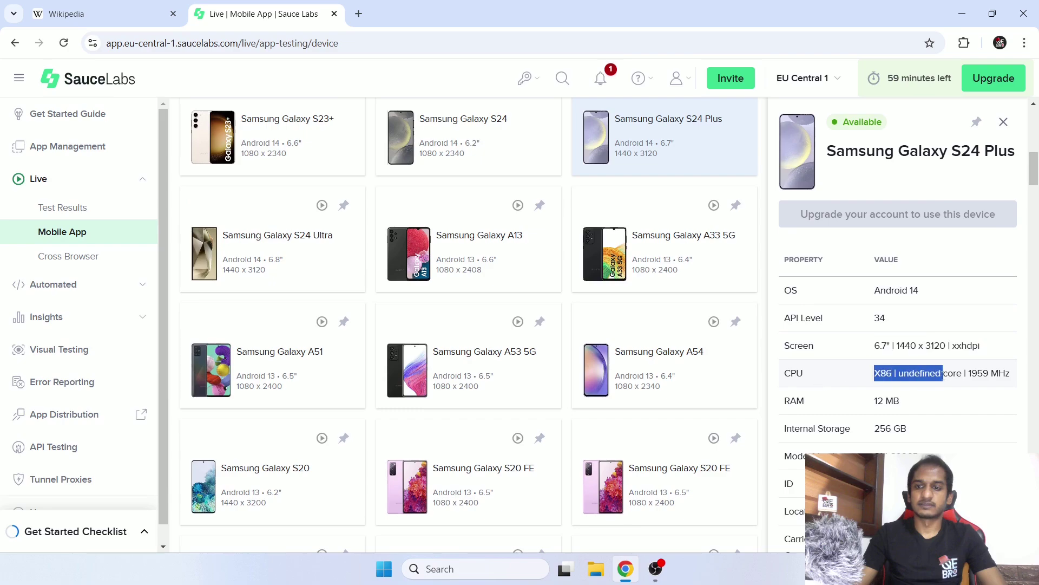
drag(874, 400, 900, 400)
double_click(882, 428)
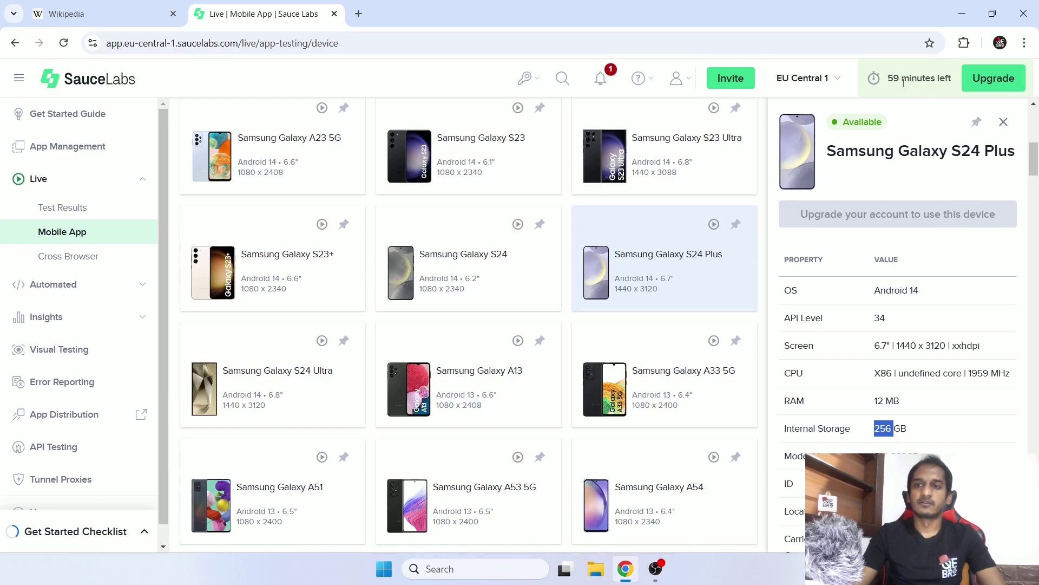
drag(886, 80, 953, 88)
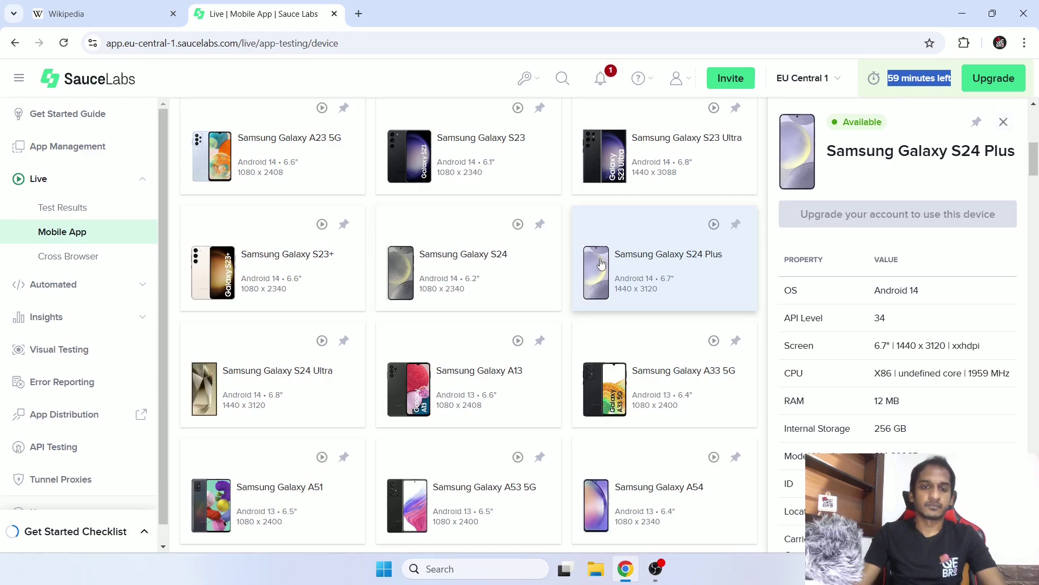
Step: Compare the trial devices with those requiring an upgrade, and close the Galaxy S24 Plus details
scroll(602, 263, down, 5)
scroll(602, 263, down, 10)
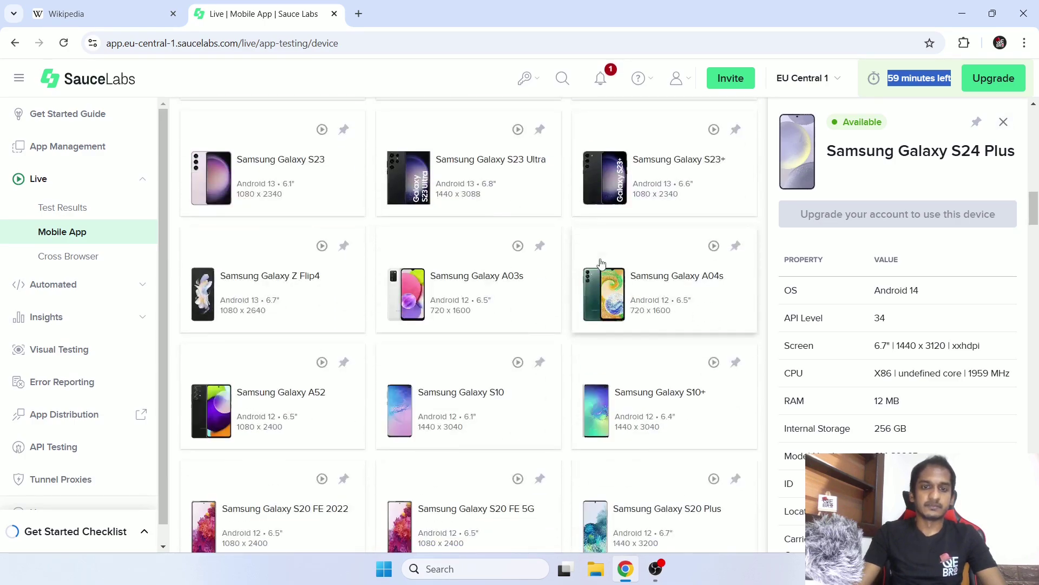
scroll(601, 264, up, 20)
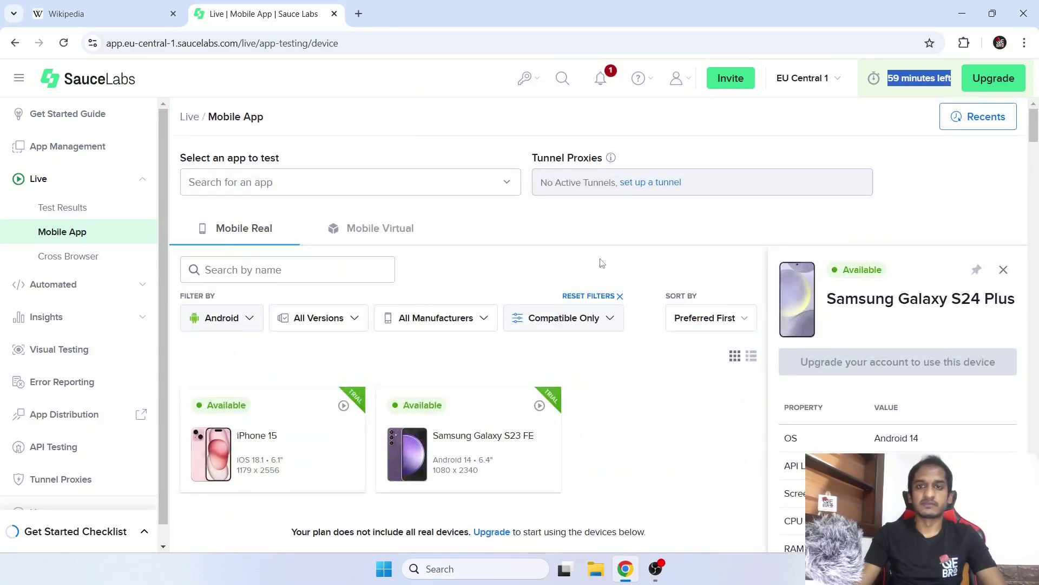
scroll(602, 263, down, 5)
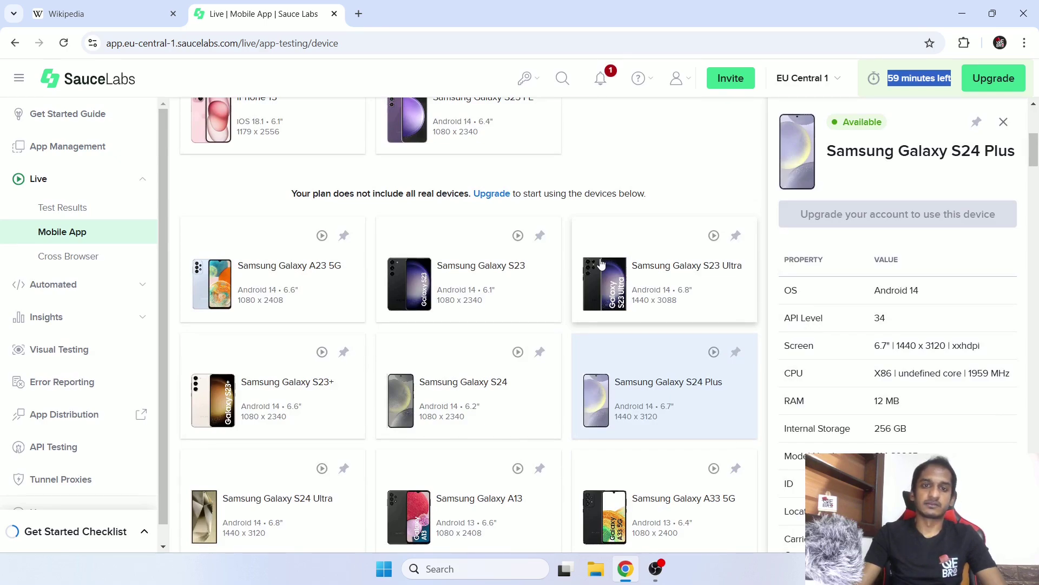
scroll(602, 263, up, 5)
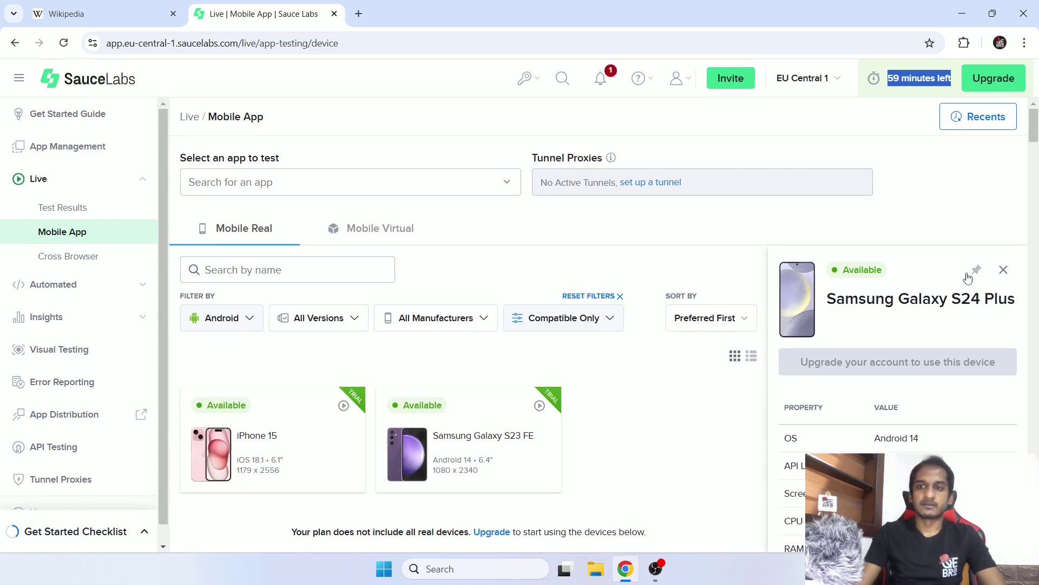
click(1003, 270)
Step: Look through the older Samsung phones and view the details of the Android 11 Samsung Galaxy S21 5G
scroll(444, 306, down, 5)
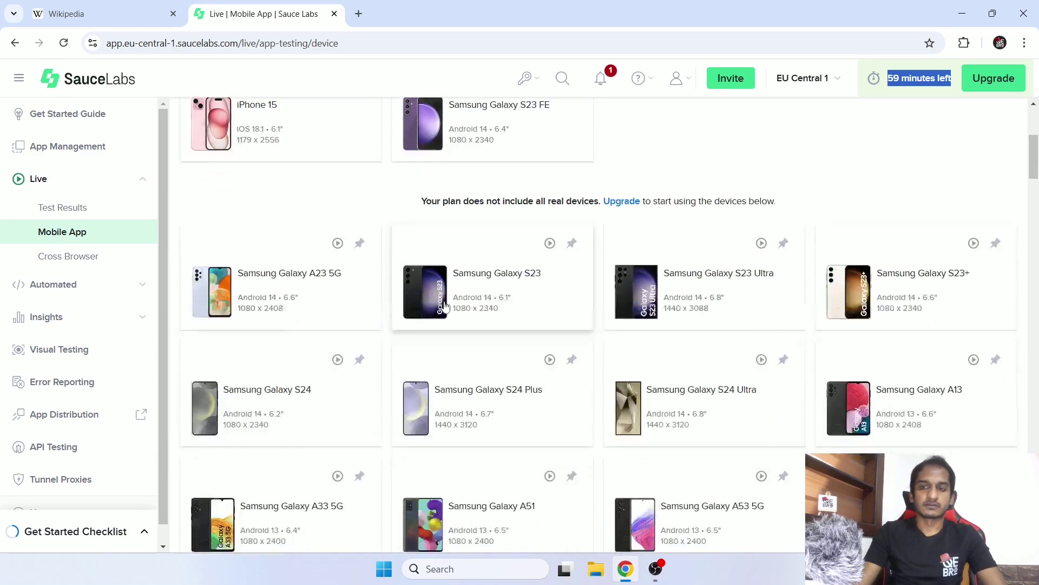
scroll(444, 307, down, 4)
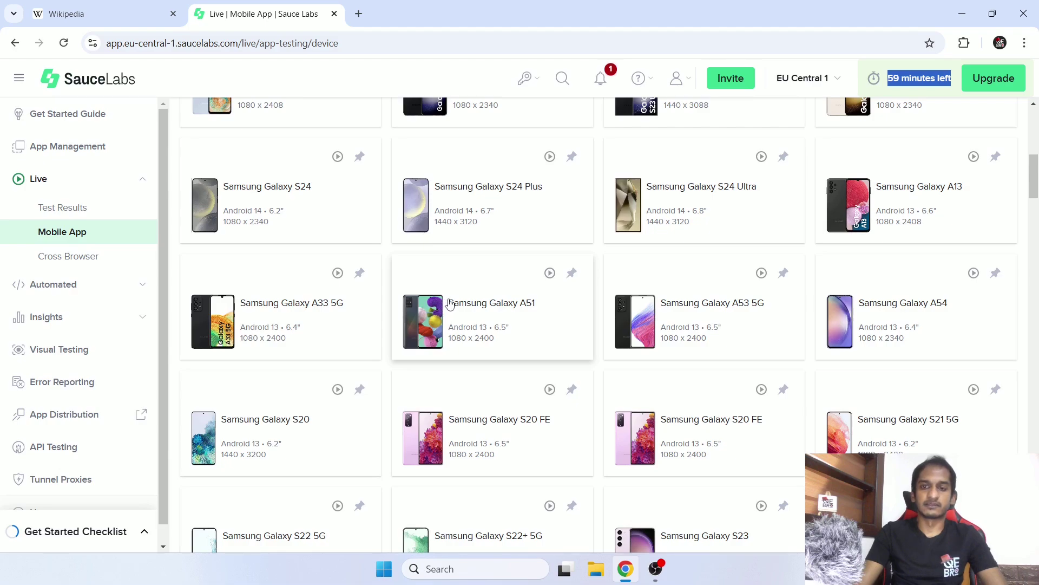
scroll(449, 303, down, 9)
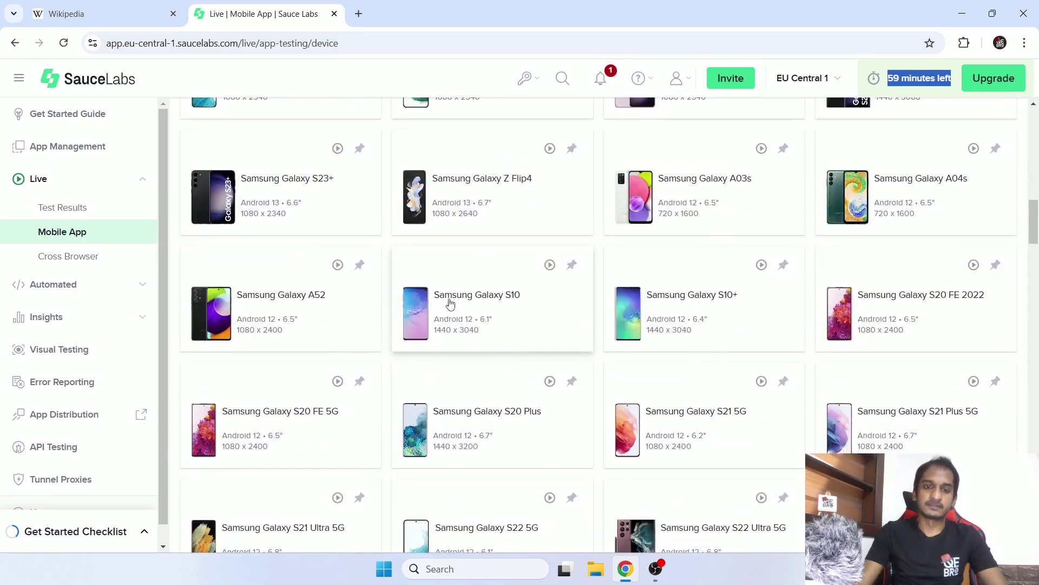
scroll(449, 304, down, 4)
scroll(450, 304, down, 8)
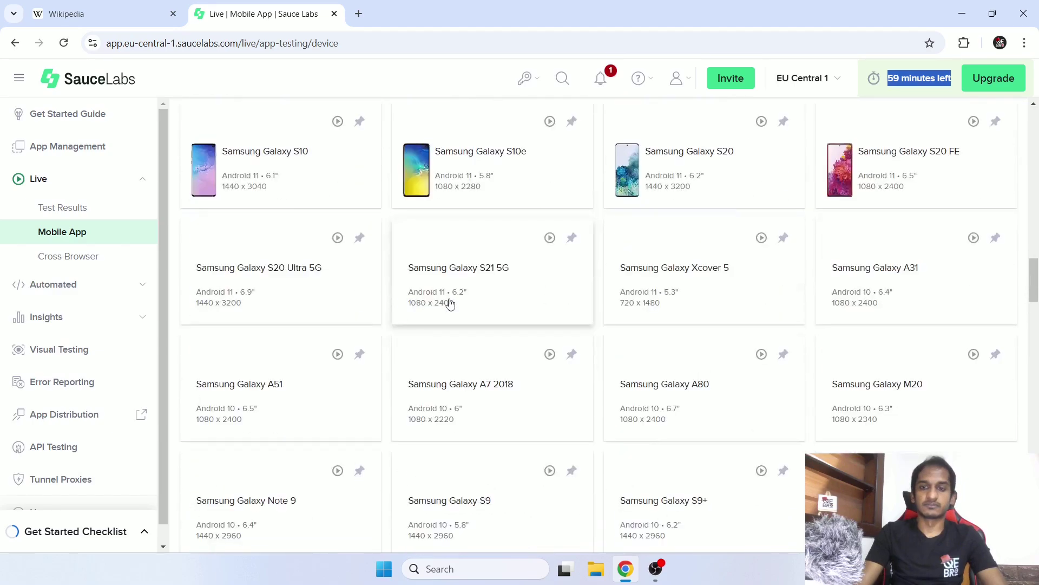
click(448, 302)
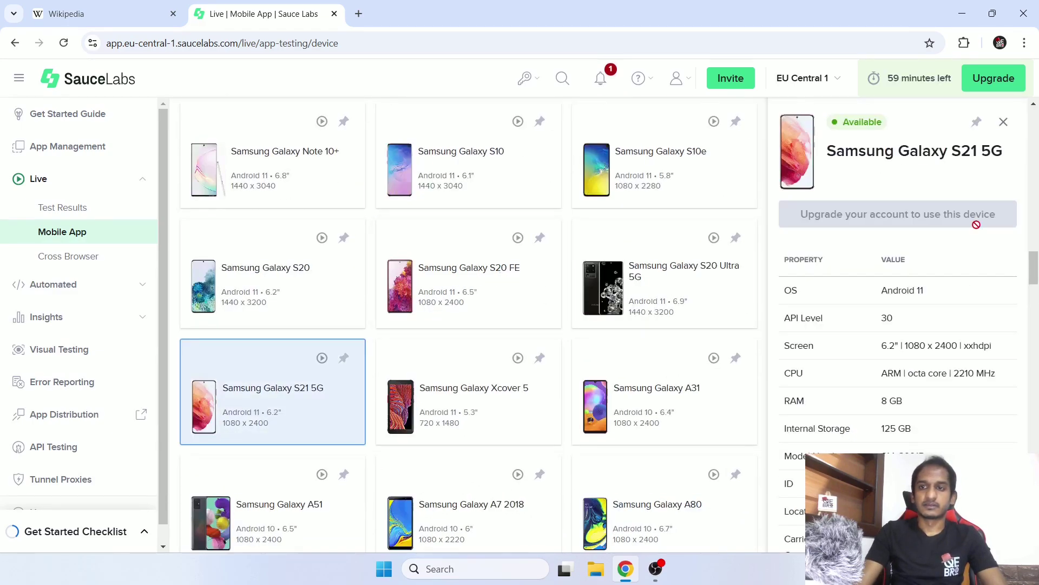
Step: View the details of the Android 12 Samsung Galaxy Tab S8+ at the end of the device list, and close them
scroll(500, 359, down, 10)
scroll(499, 374, down, 10)
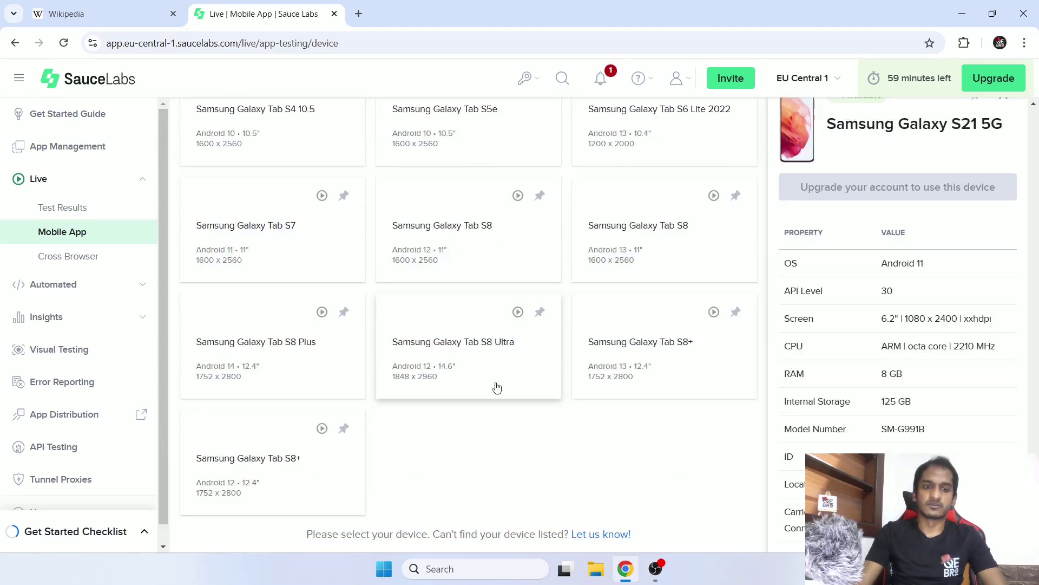
click(280, 466)
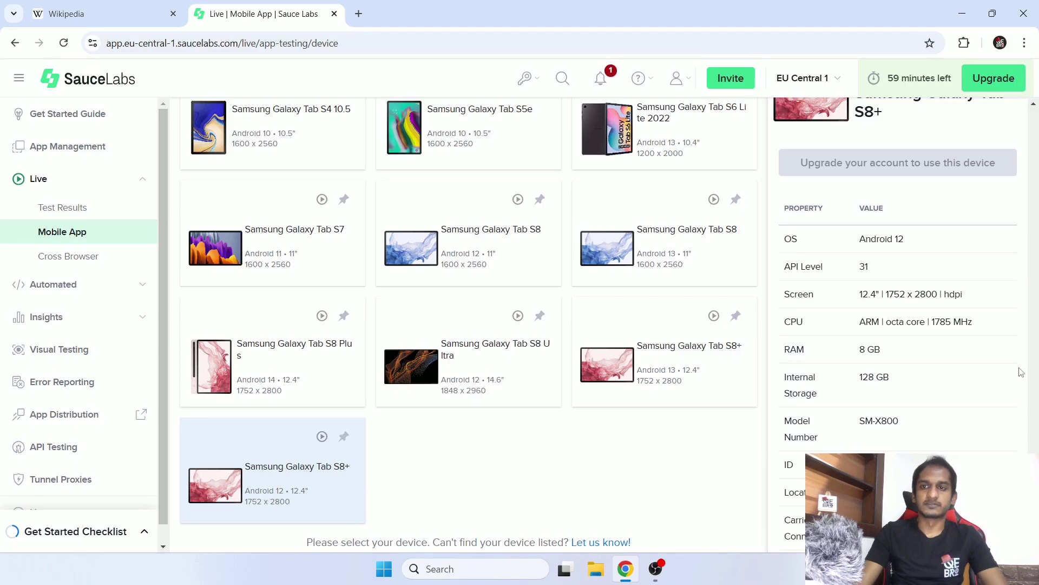
scroll(1001, 458, up, 9)
scroll(664, 211, up, 10)
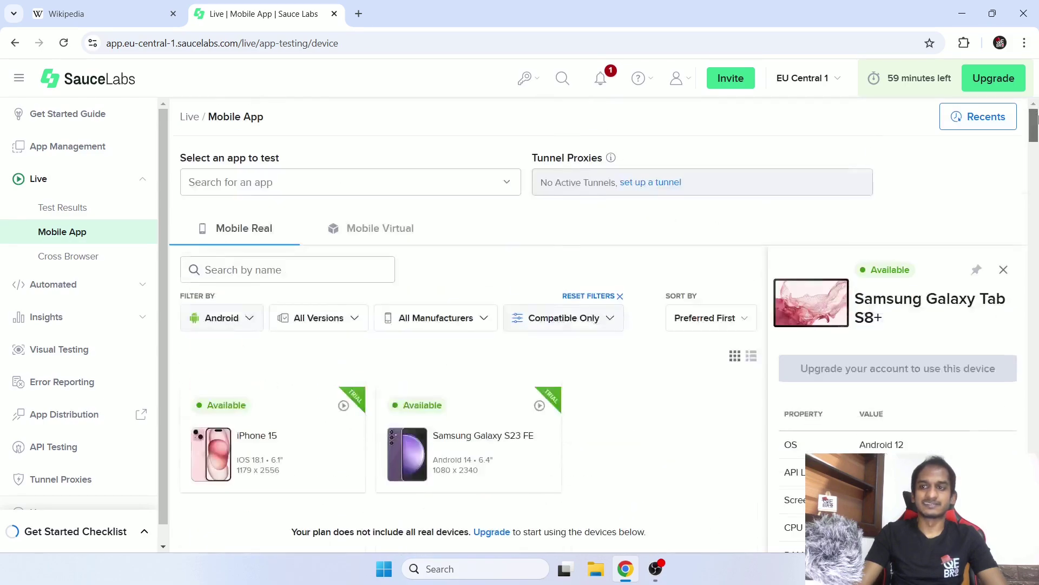
scroll(664, 210, down, 1)
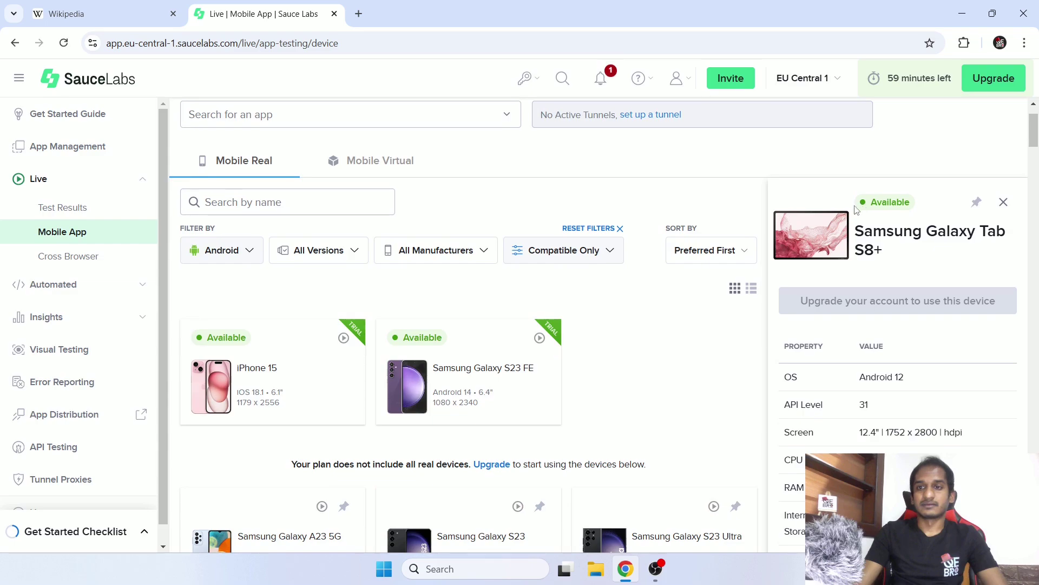
click(1003, 205)
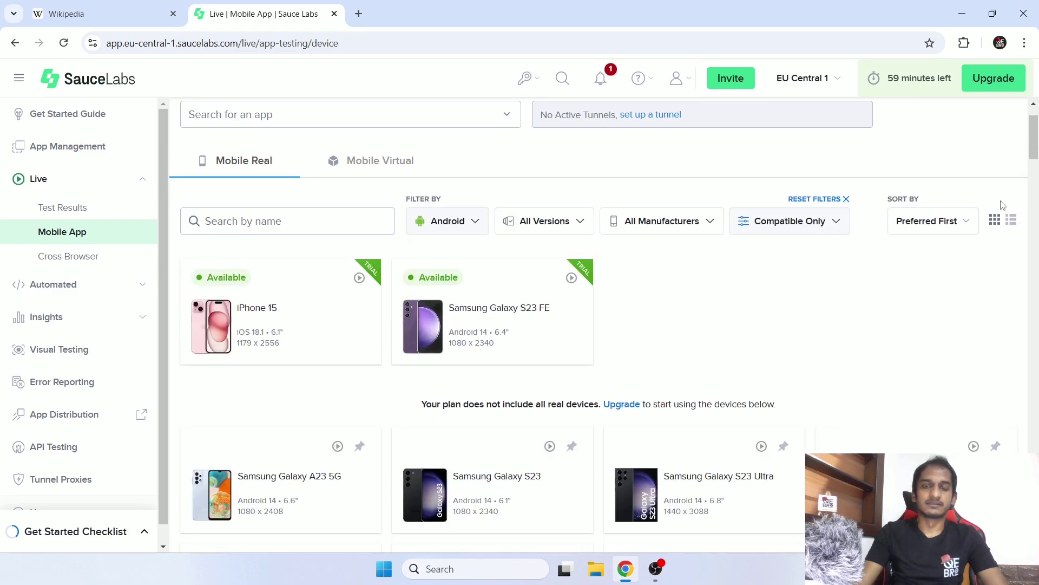
Step: Check the details of the trial iPhone 15 and close them
scroll(891, 306, down, 2)
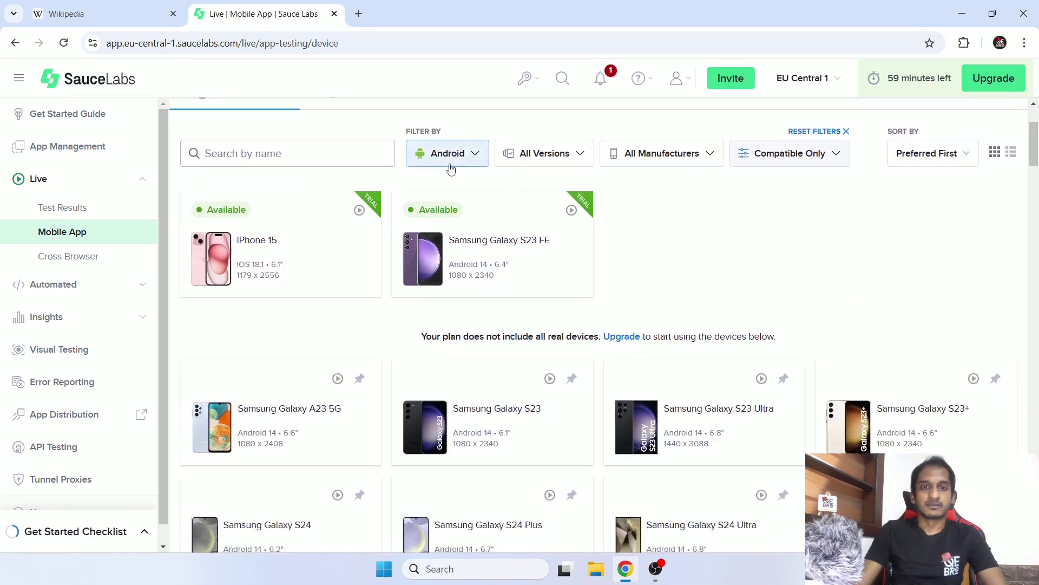
click(496, 254)
click(348, 277)
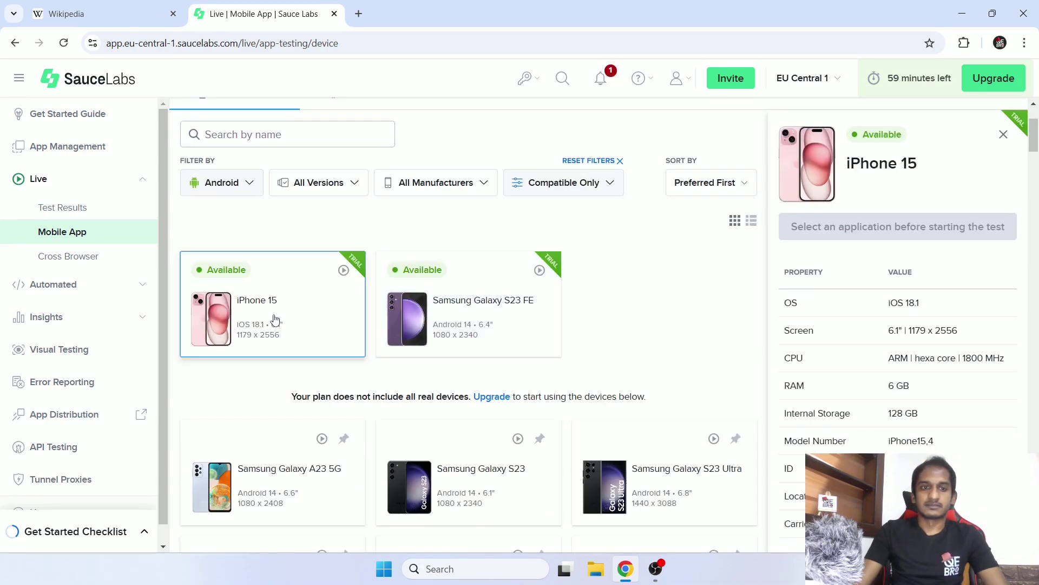
click(1002, 146)
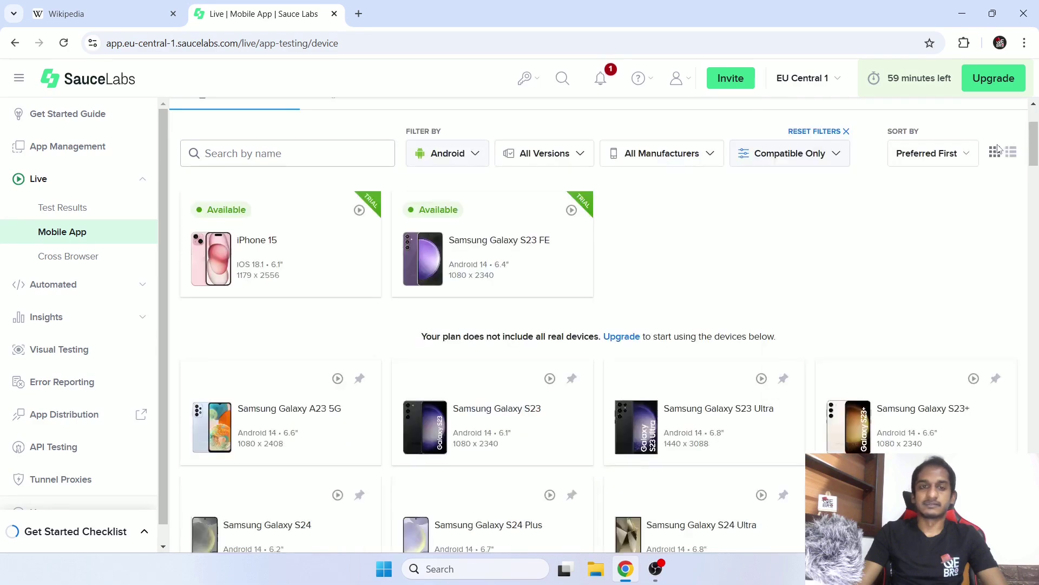
Step: Switch from the real devices to the Mobile Virtual test settings
scroll(304, 242, up, 2)
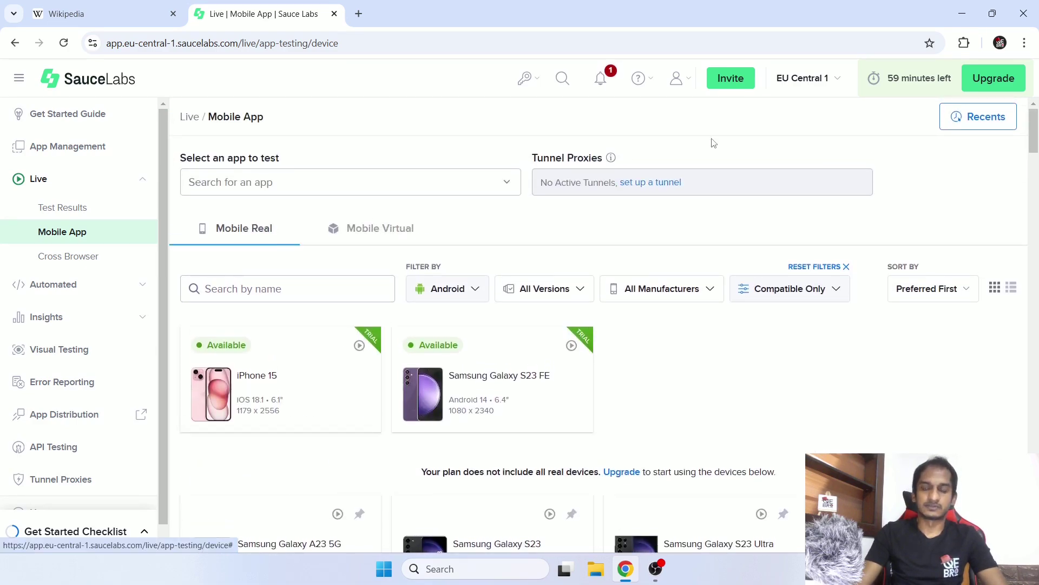
click(370, 231)
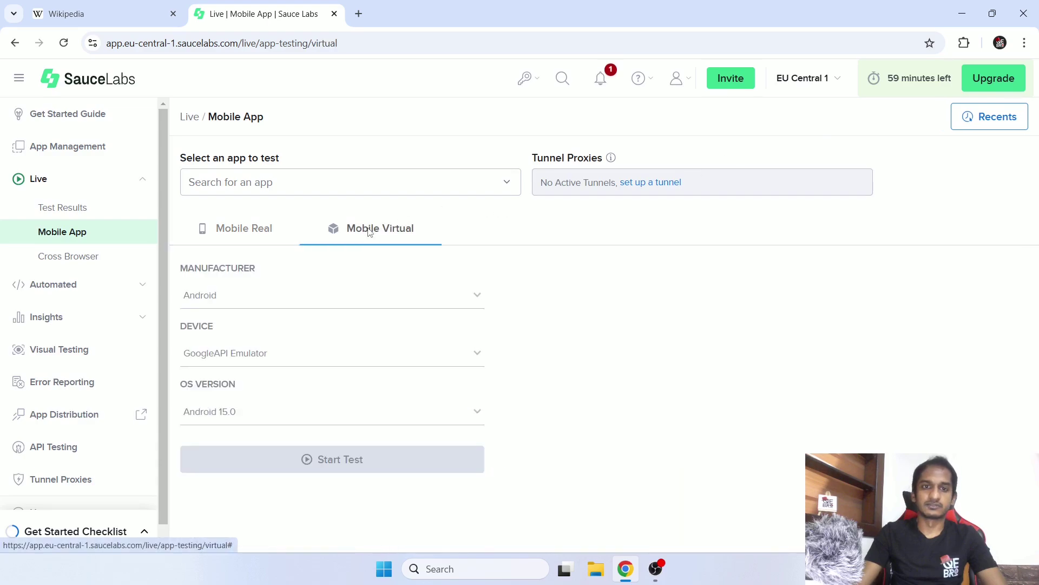
Step: Look through the available manufacturers, Android emulator devices and OS versions for virtual app testing without changing the selection
click(365, 294)
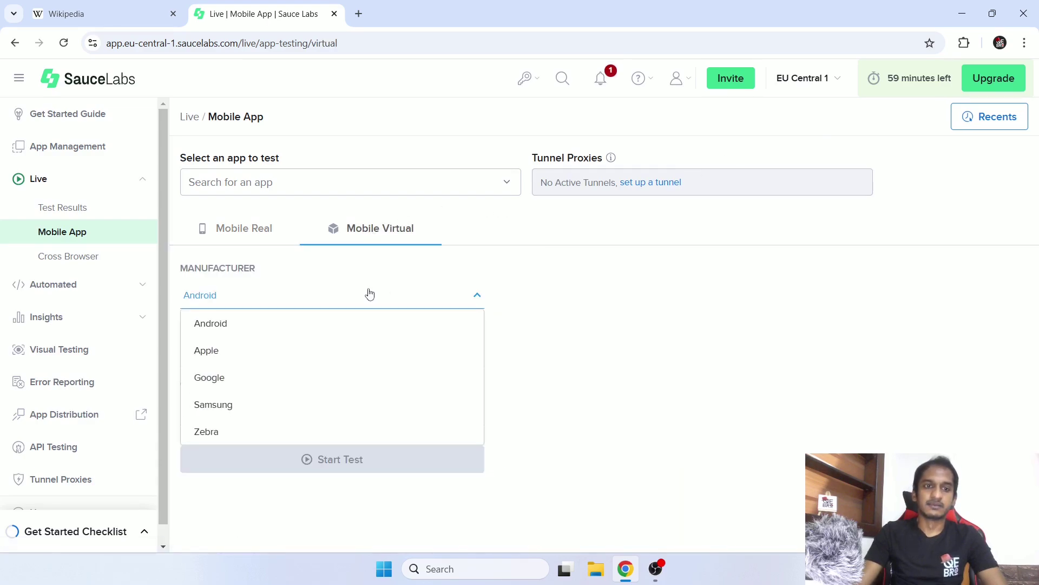
click(369, 294)
click(369, 294)
click(369, 295)
click(329, 311)
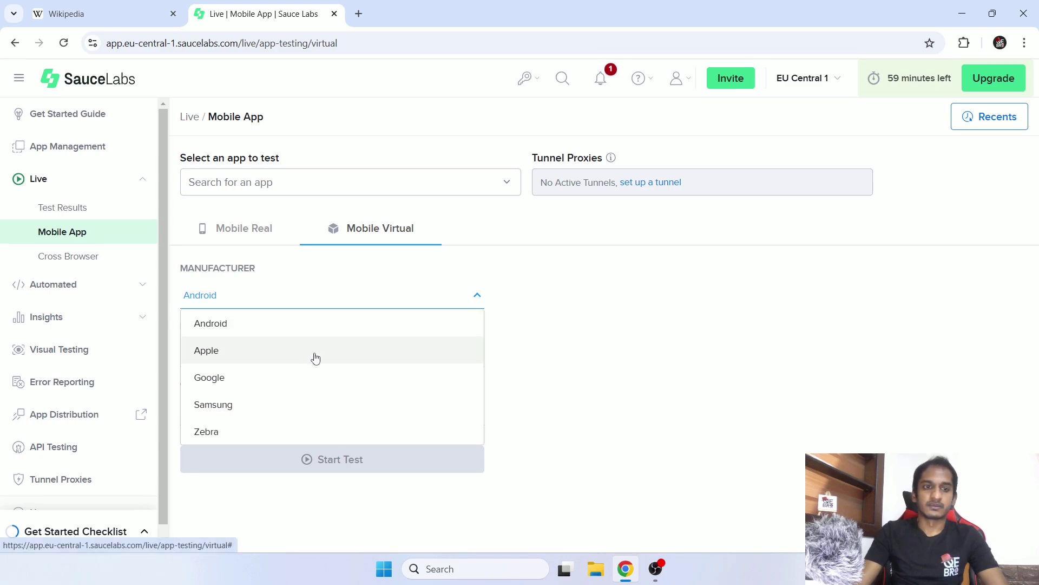
click(661, 350)
click(362, 353)
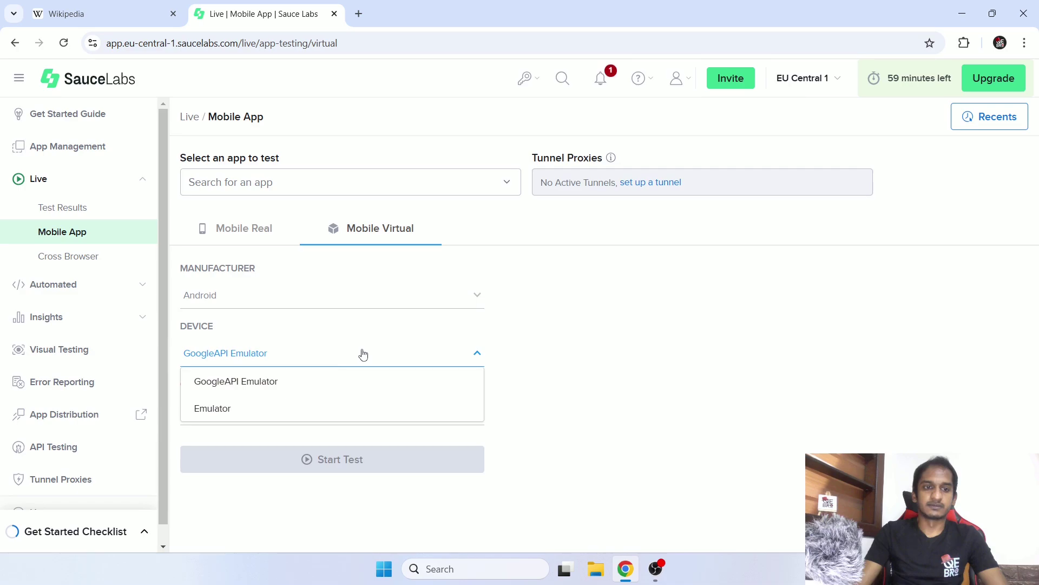
click(732, 380)
click(244, 413)
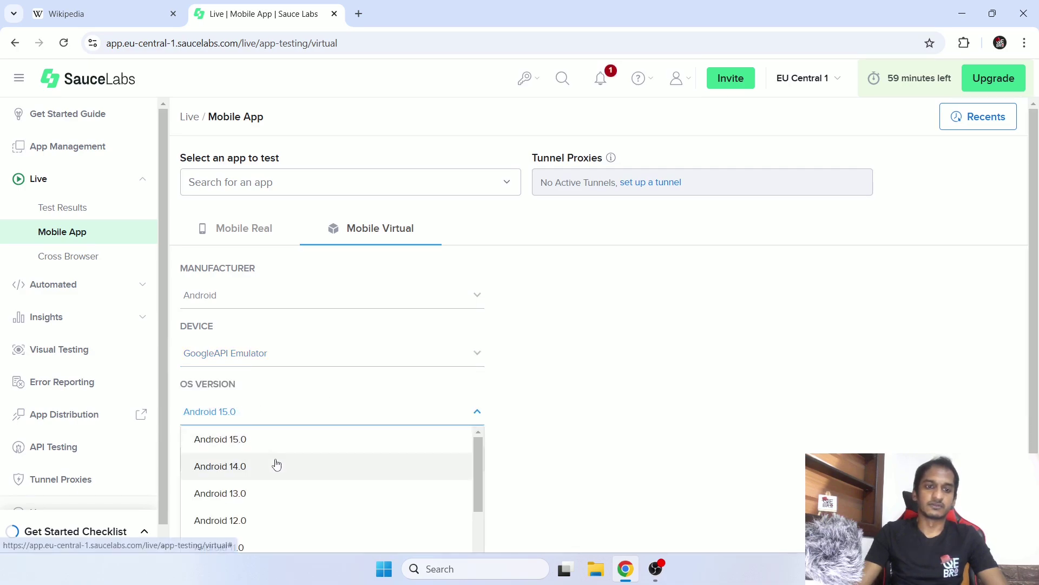
click(751, 389)
Step: Configure the virtual device with manufacturer Samsung, device Galaxy S9 HD GoogleAPI Emulator and OS version Android 8.1
click(427, 293)
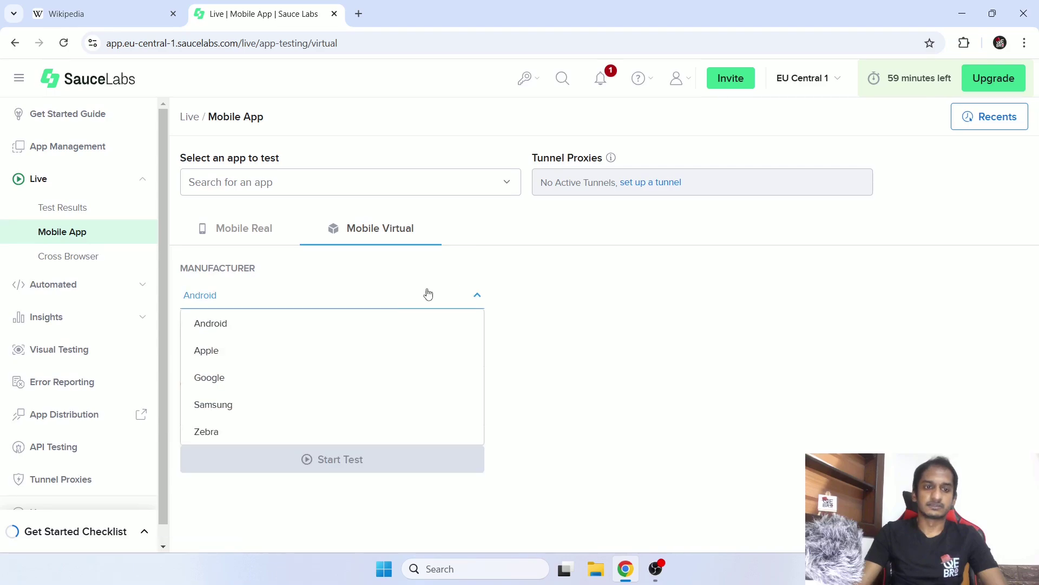
click(337, 403)
click(346, 353)
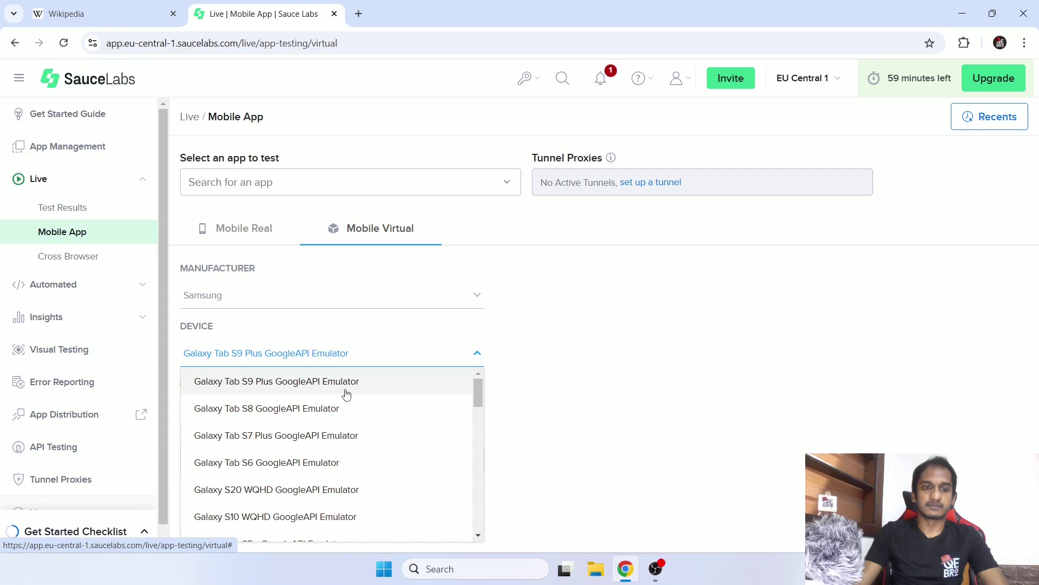
scroll(346, 417, down, 5)
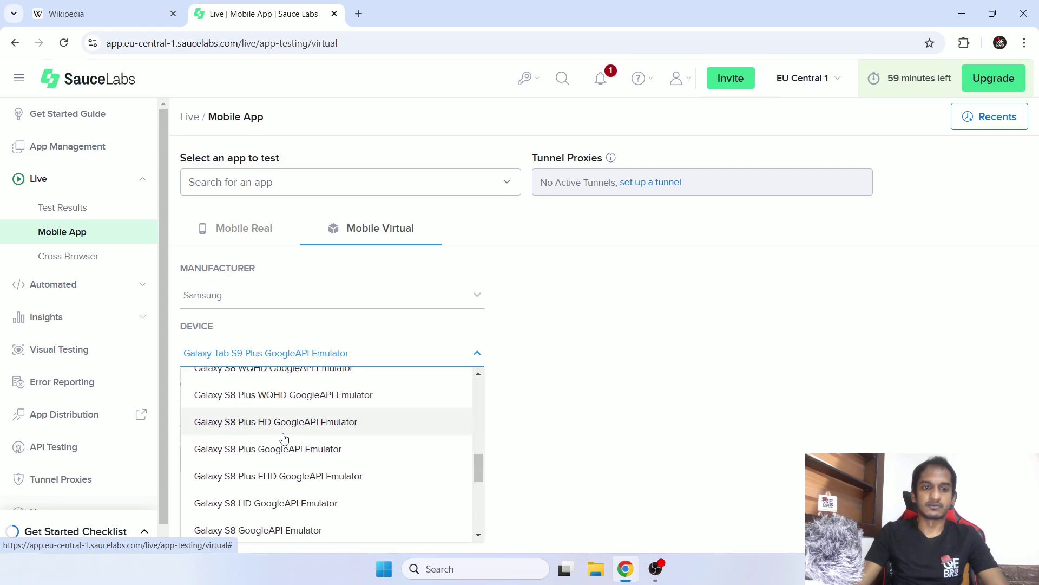
scroll(284, 437, down, 3)
scroll(286, 453, up, 4)
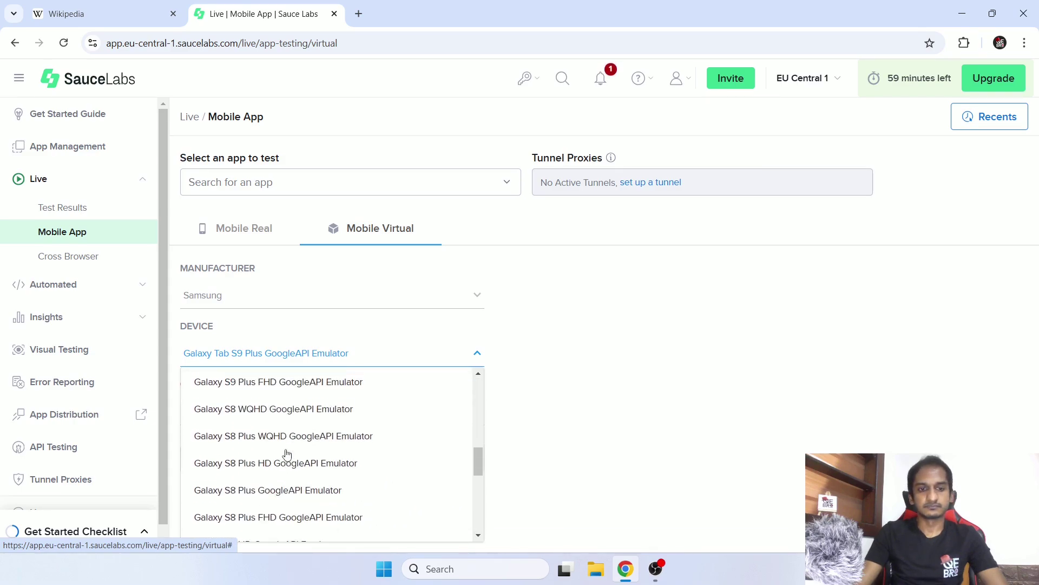
scroll(287, 453, up, 5)
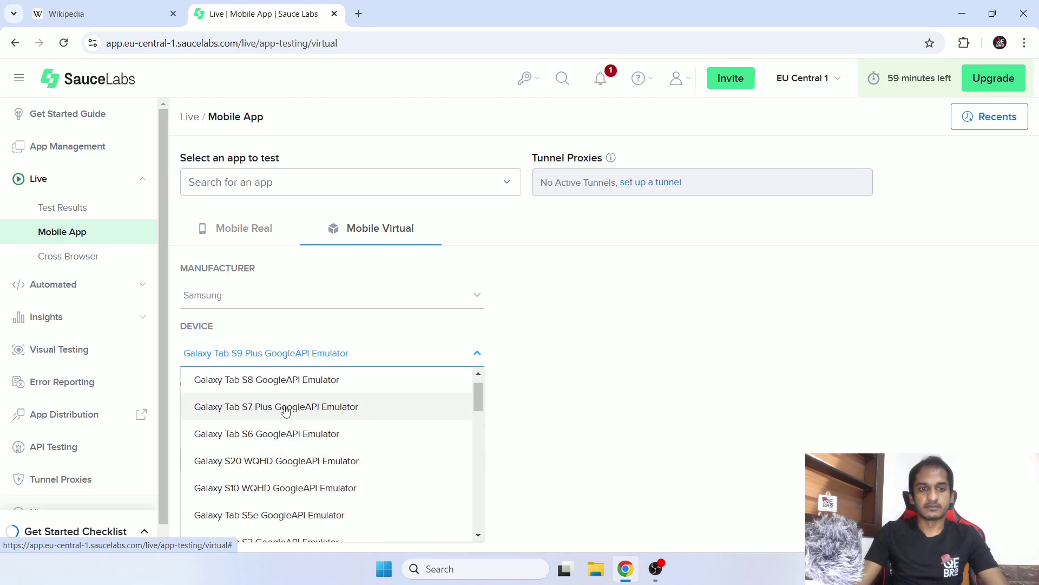
scroll(285, 427, down, 5)
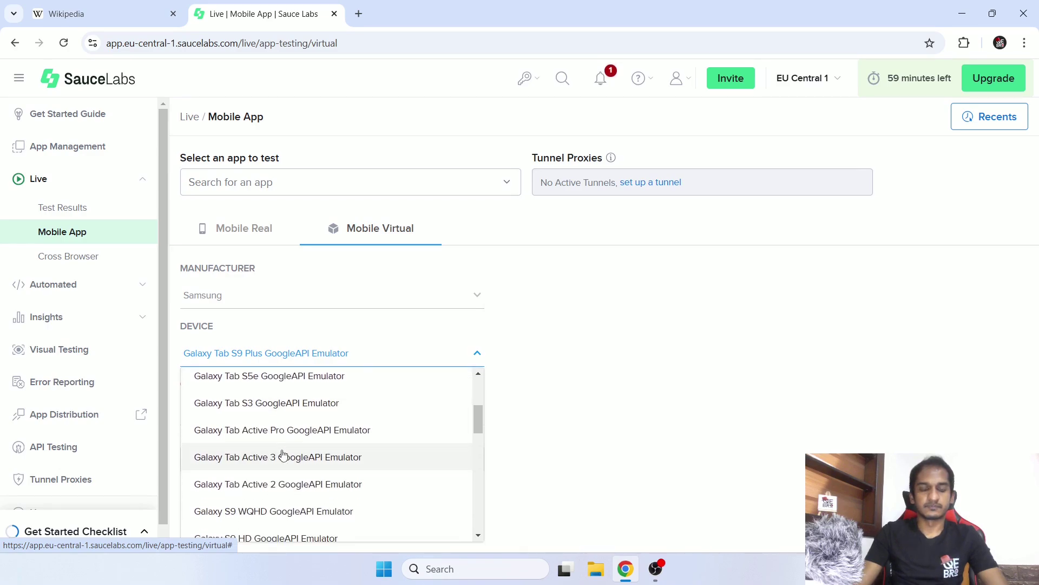
click(295, 411)
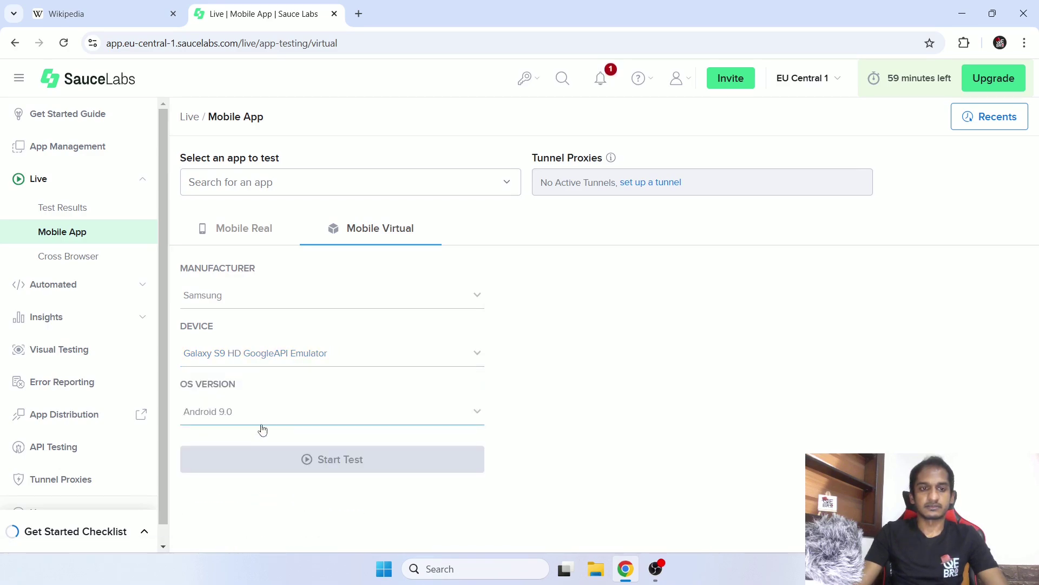
click(270, 421)
click(249, 463)
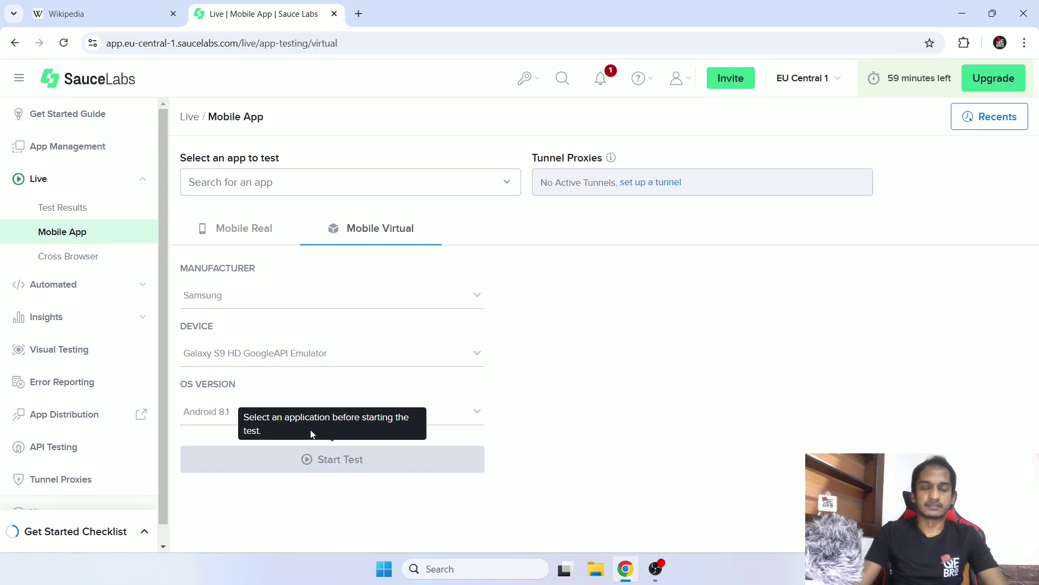
Step: Check which stored apps can be tested, and compare the Mobile Real and Mobile Virtual options
click(439, 182)
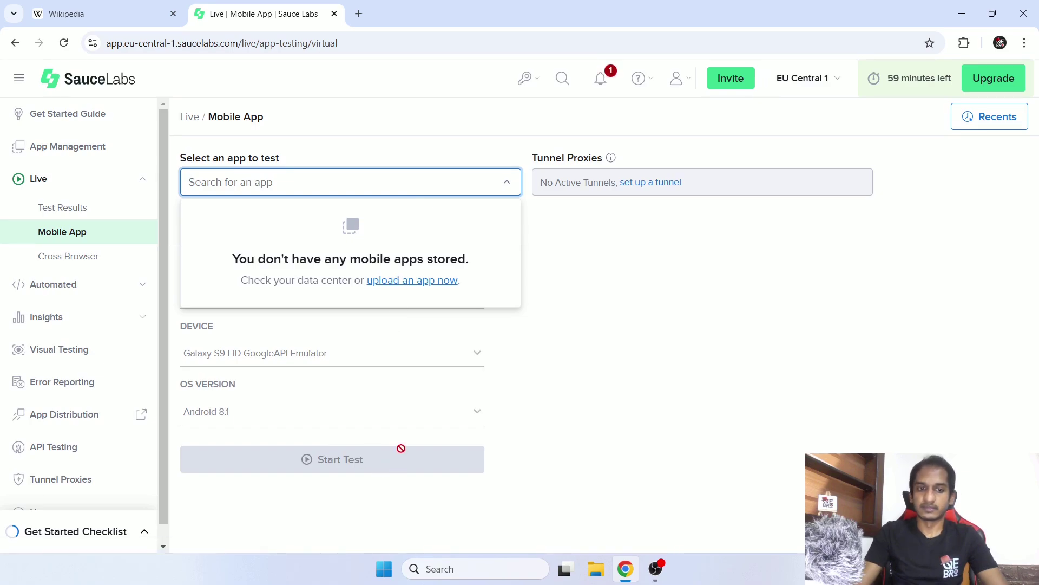
click(636, 414)
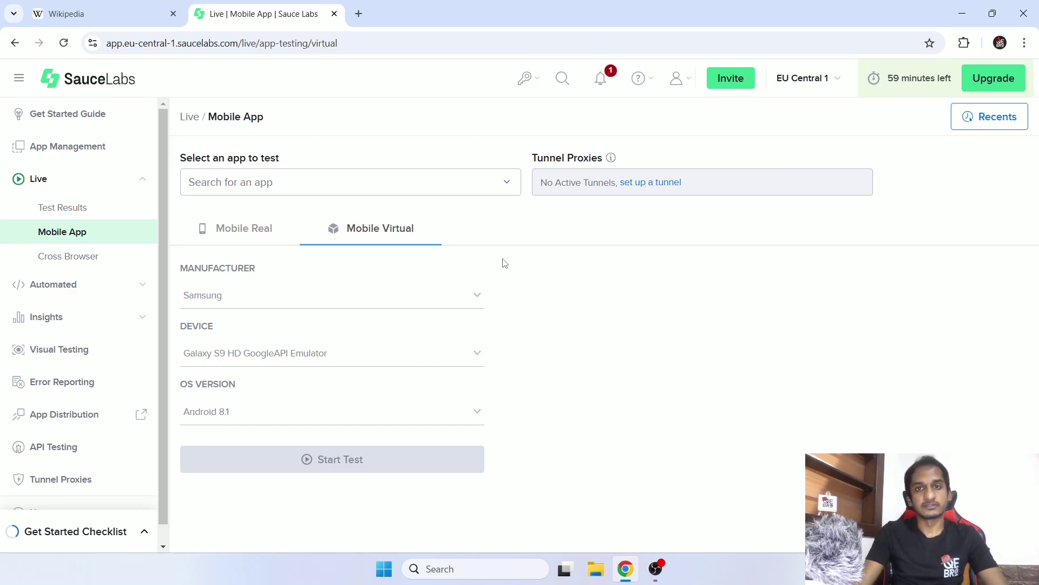
click(228, 229)
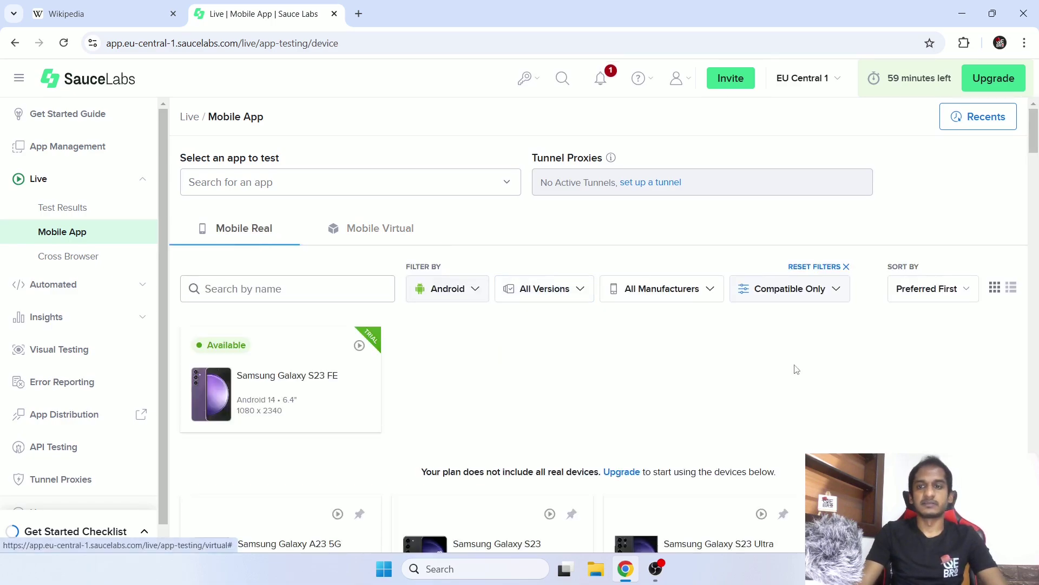
click(349, 227)
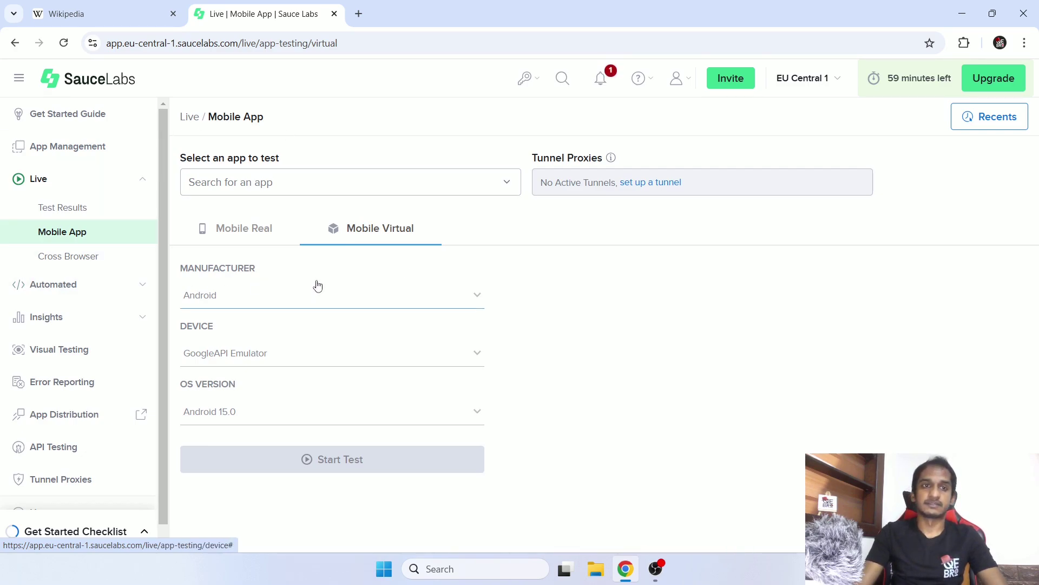
Step: Look over the Desktop and Mobile Real options of Cross Browser live testing, and return to Mobile App
click(94, 258)
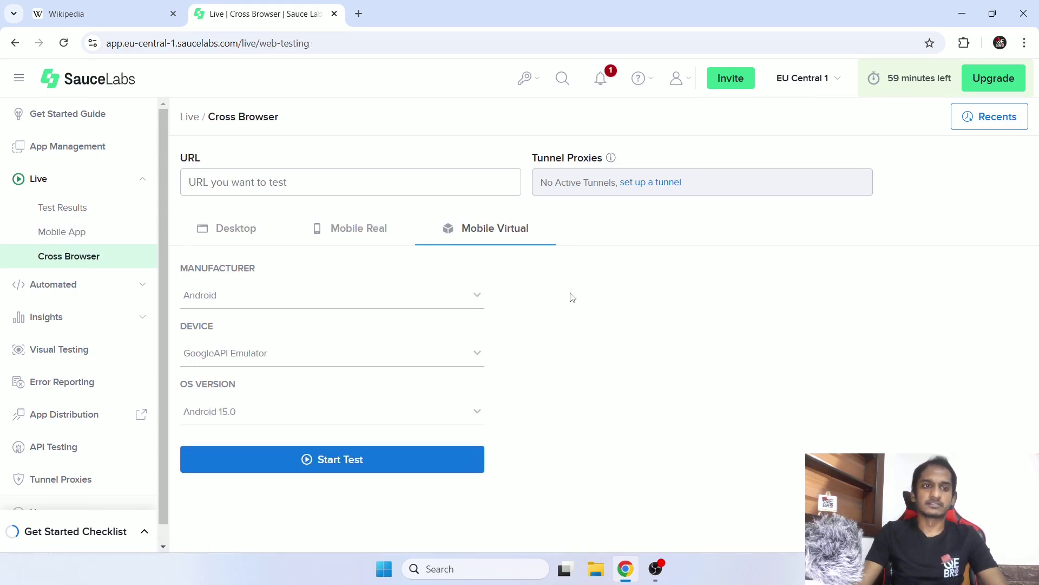
click(281, 234)
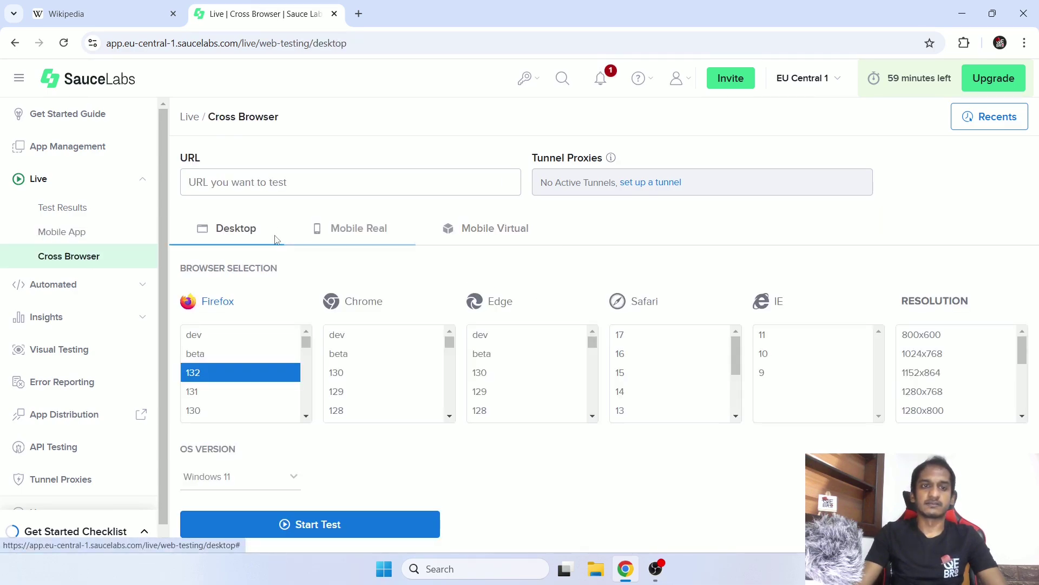
click(344, 237)
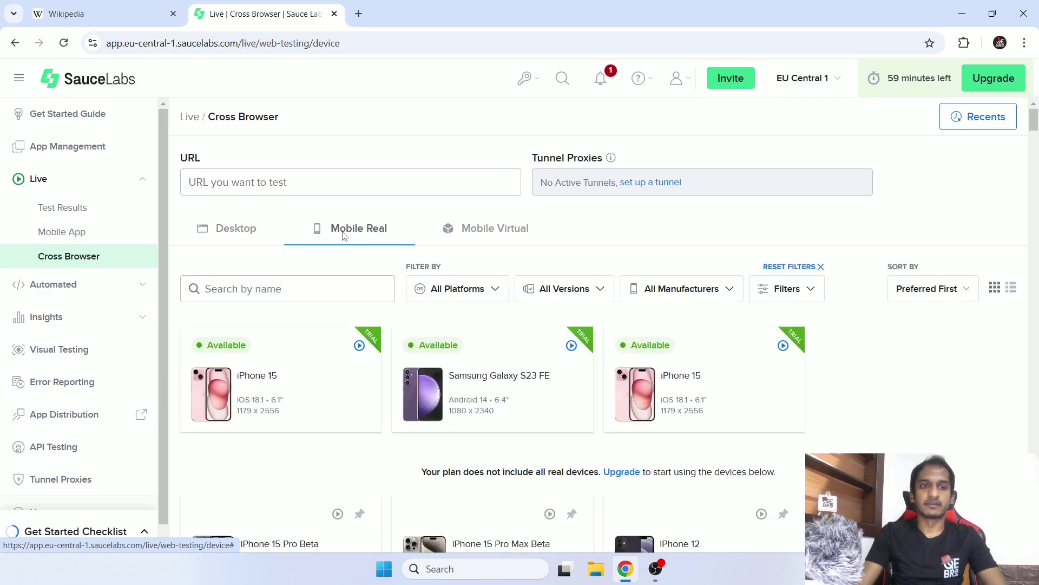
click(74, 236)
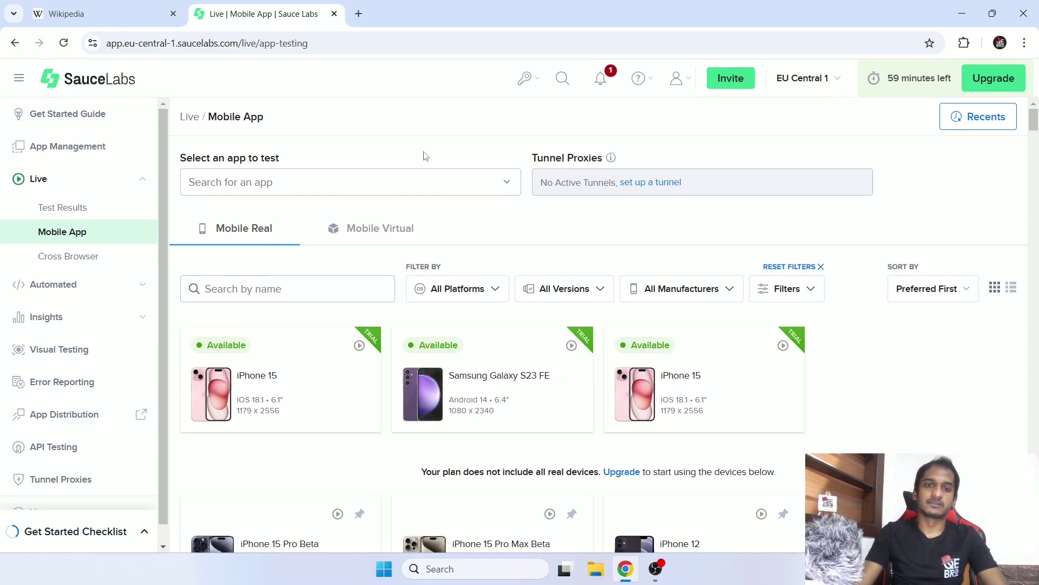
Step: Configure a Cross Browser desktop test with Chrome 128, resolution 1280x768 and Windows 10
click(81, 259)
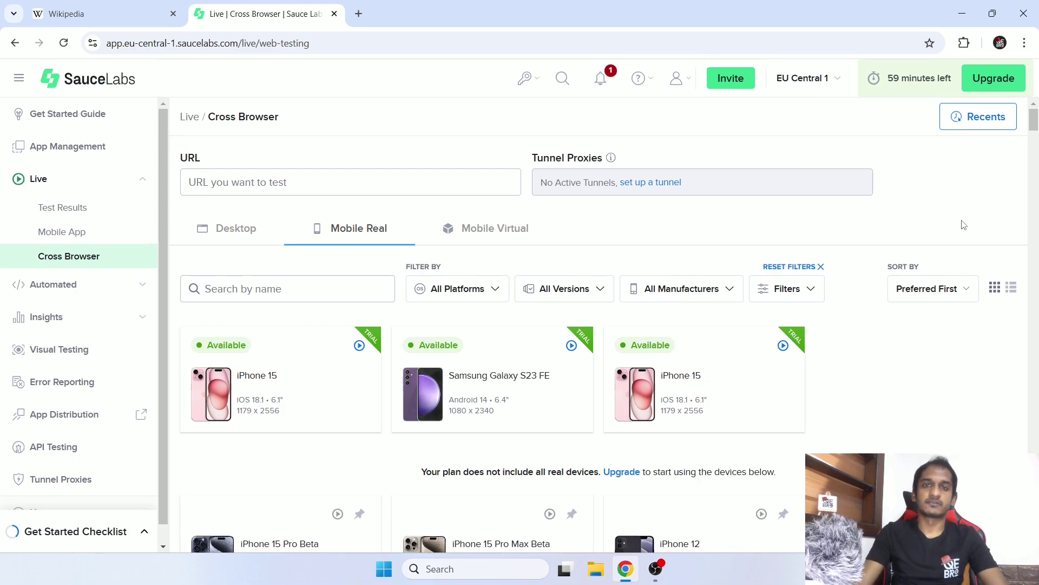
click(235, 229)
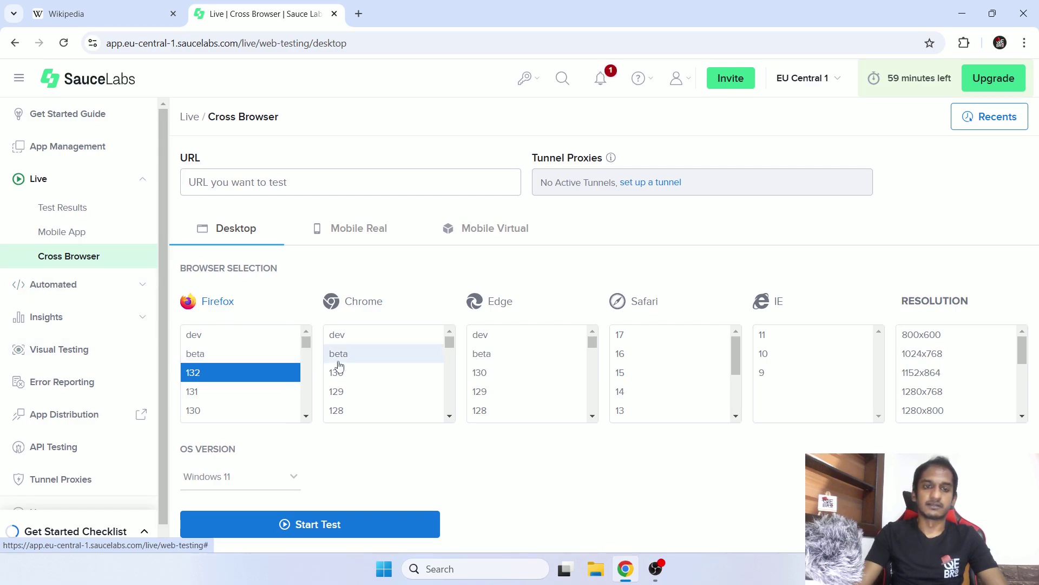
click(356, 411)
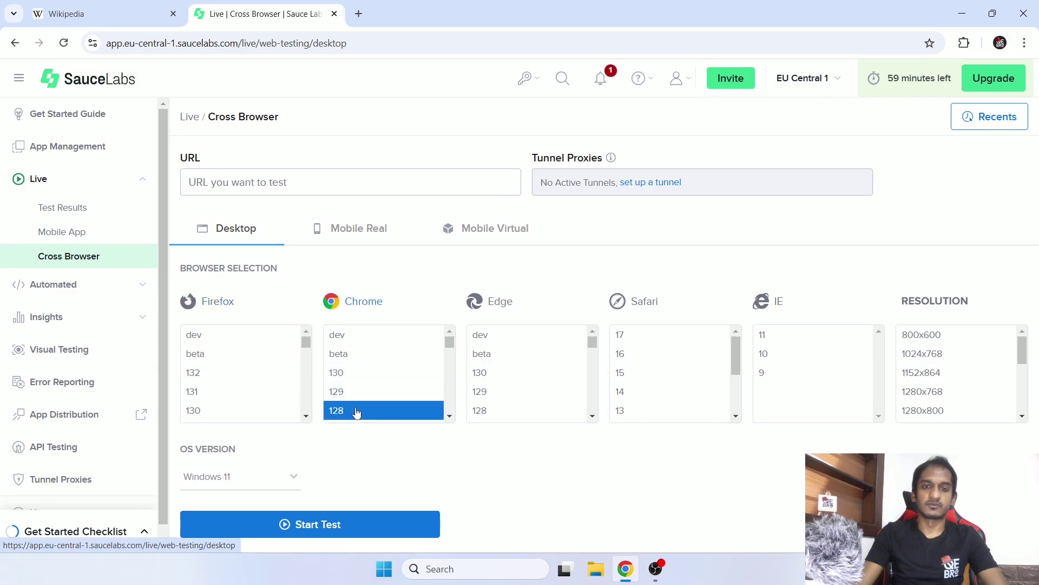
click(973, 400)
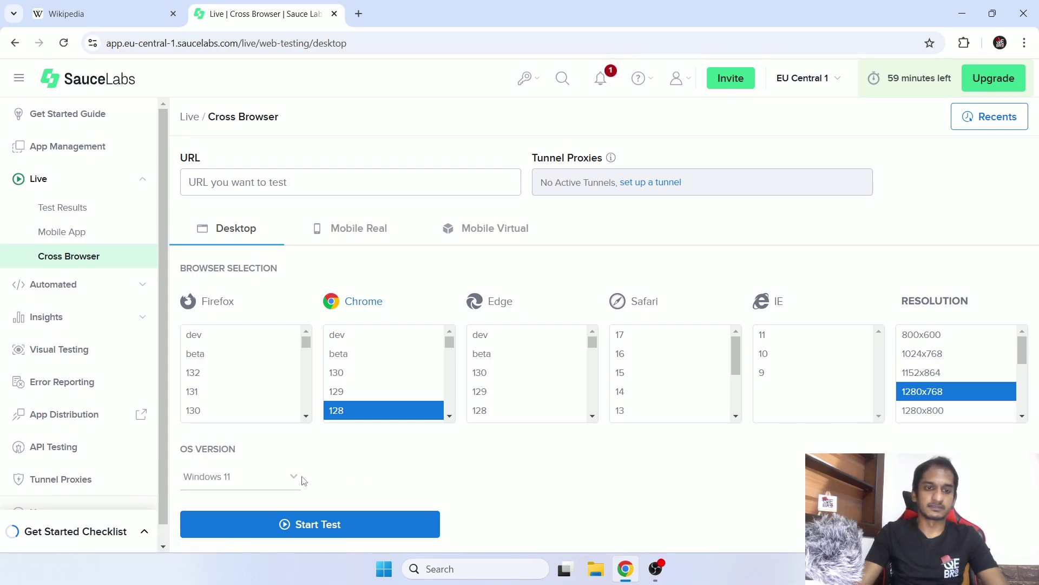
click(264, 474)
click(263, 537)
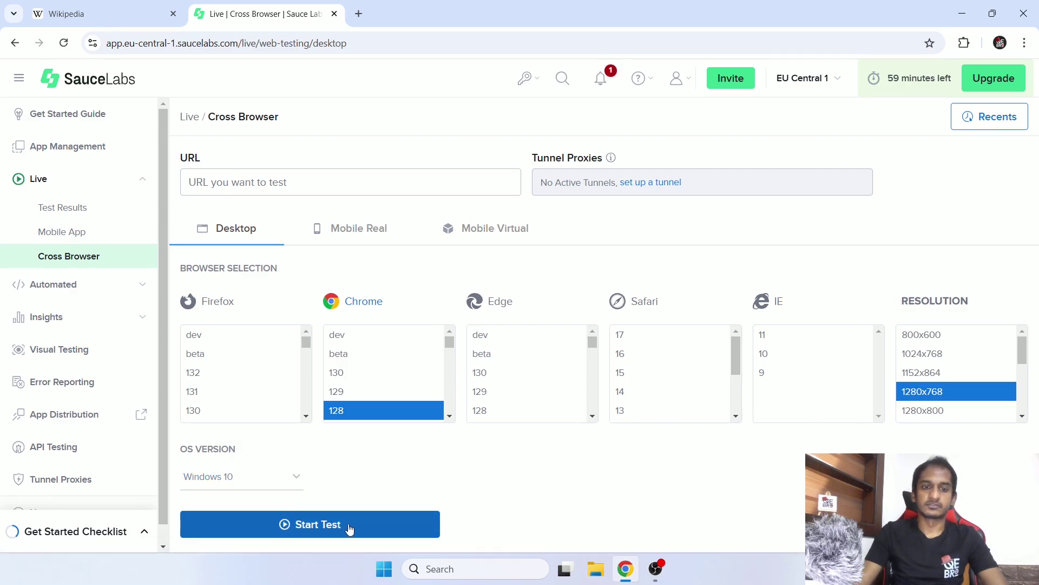
click(276, 182)
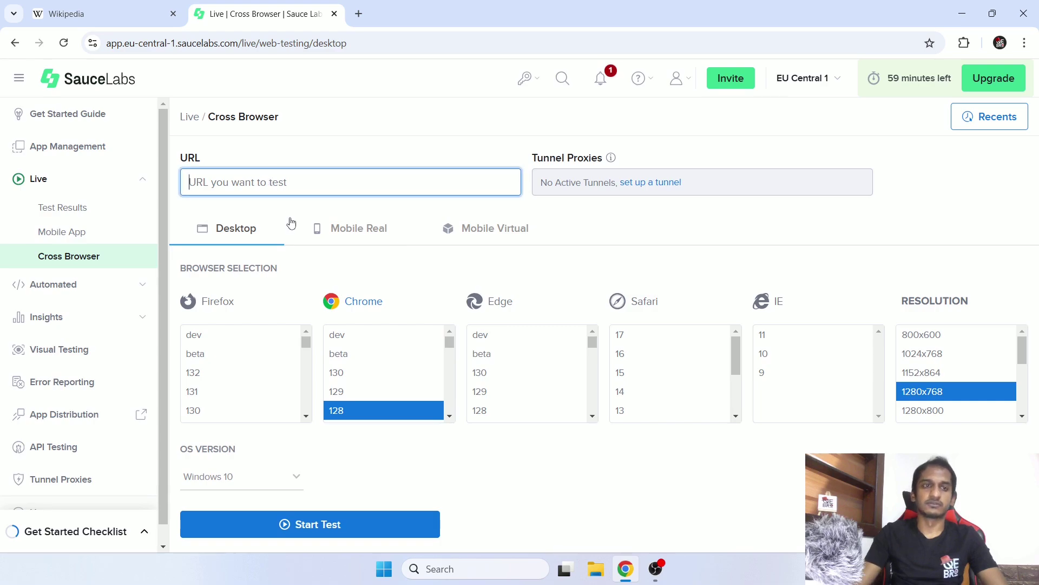
click(157, 14)
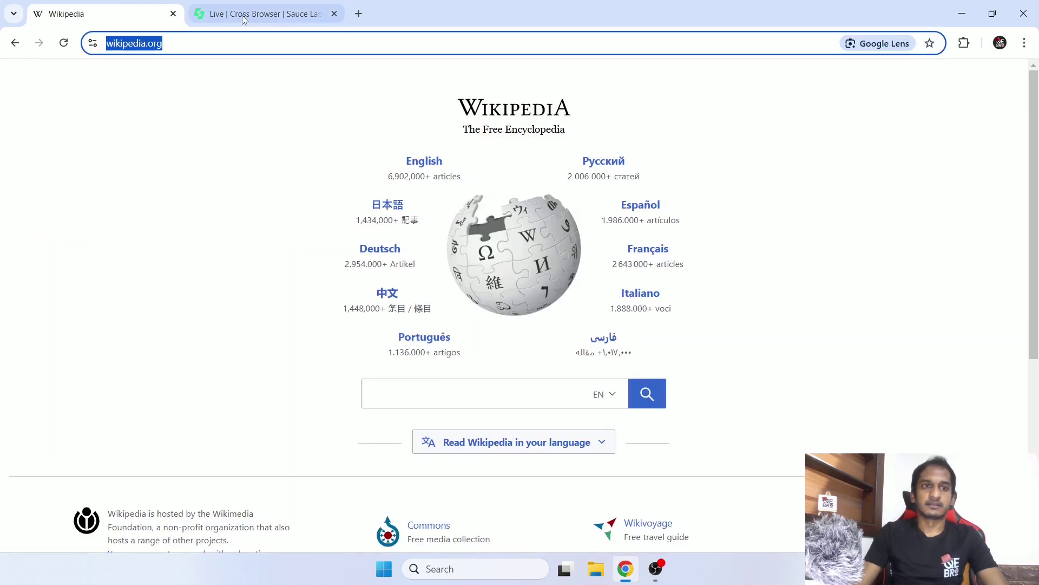
click(242, 15)
text(https://www.wikipedia.org/)
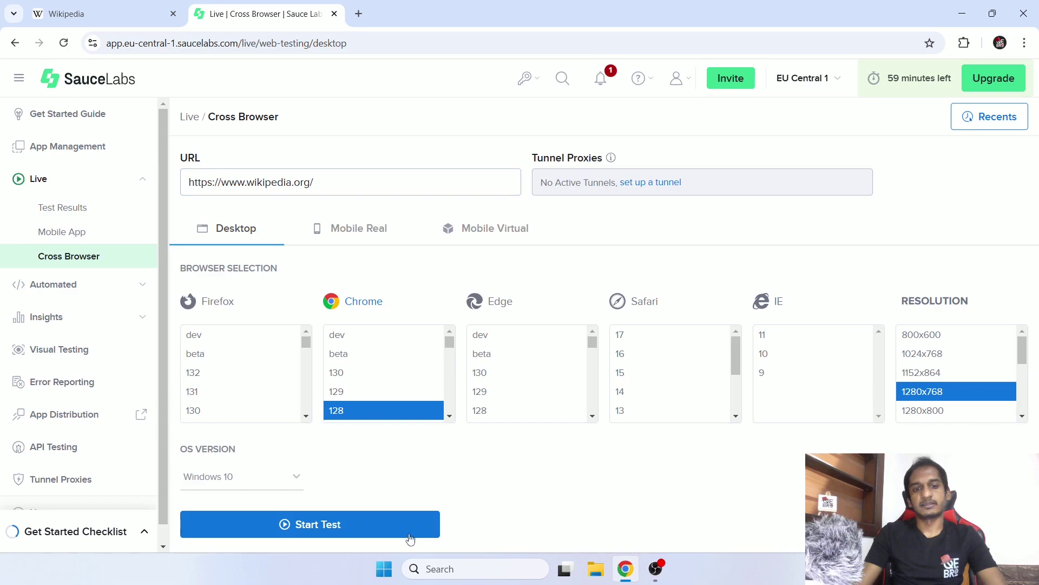
click(397, 536)
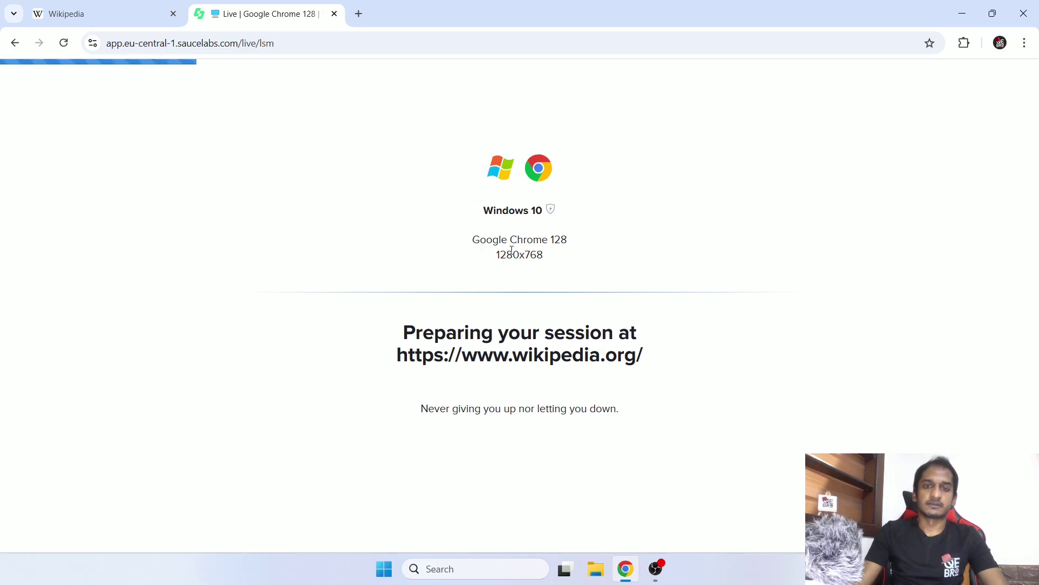
Step: Examine the Wikipedia page in the live desktop session, minimizing the remote Chrome window and restoring it
drag(473, 206, 570, 208)
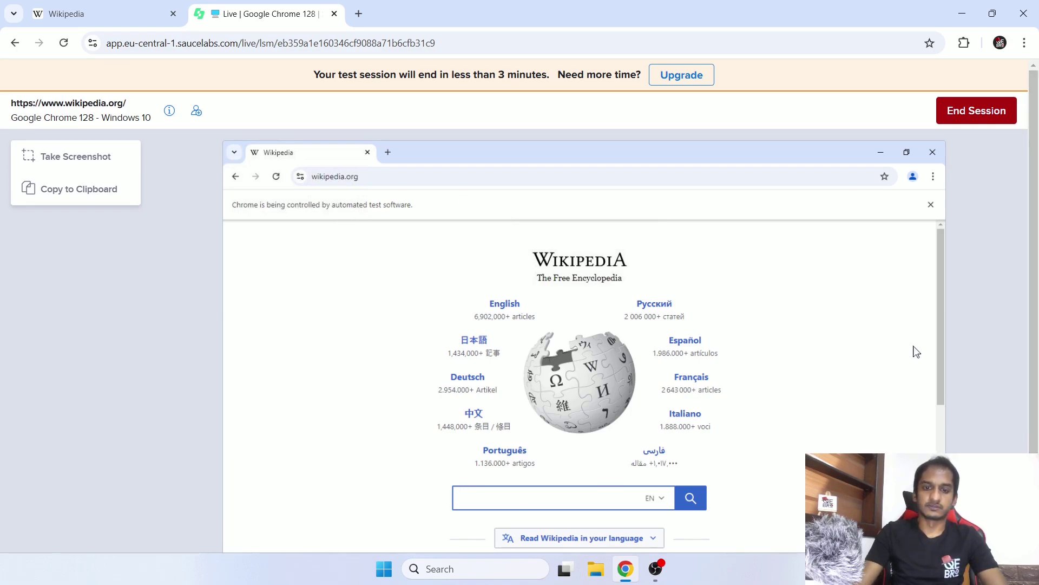
scroll(910, 368, down, 5)
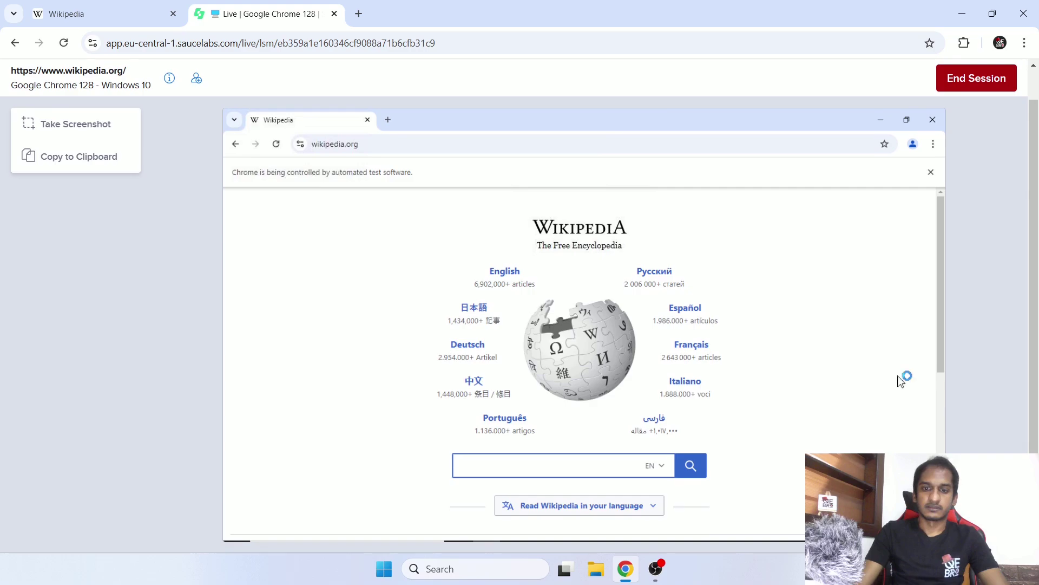
scroll(887, 420, up, 5)
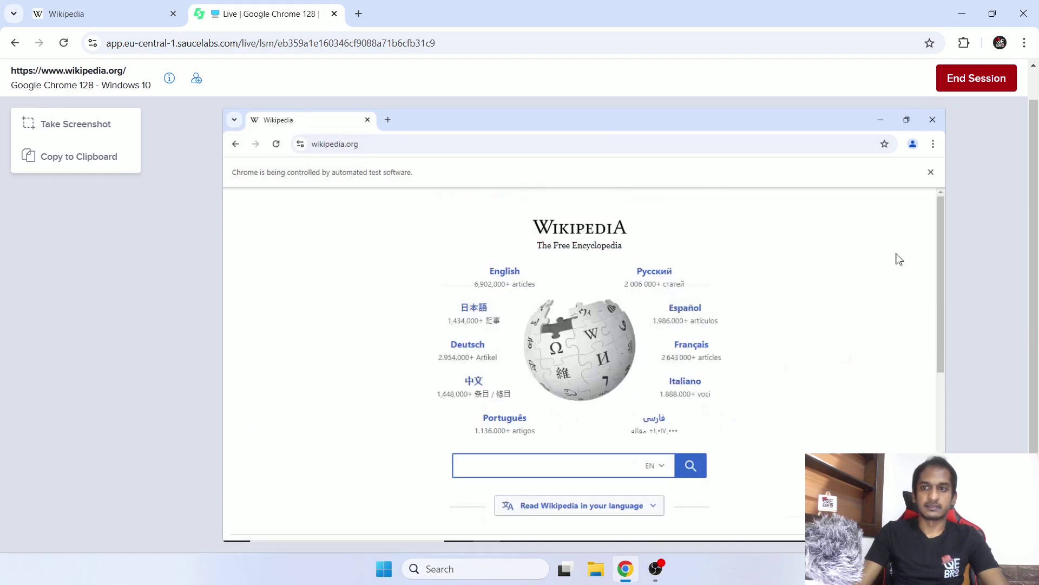
click(880, 120)
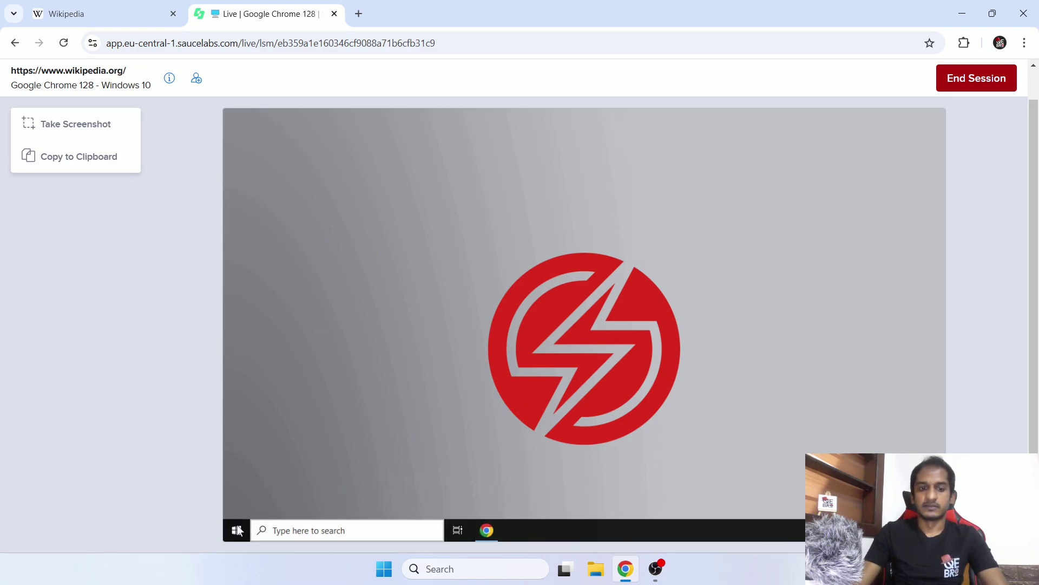
click(487, 531)
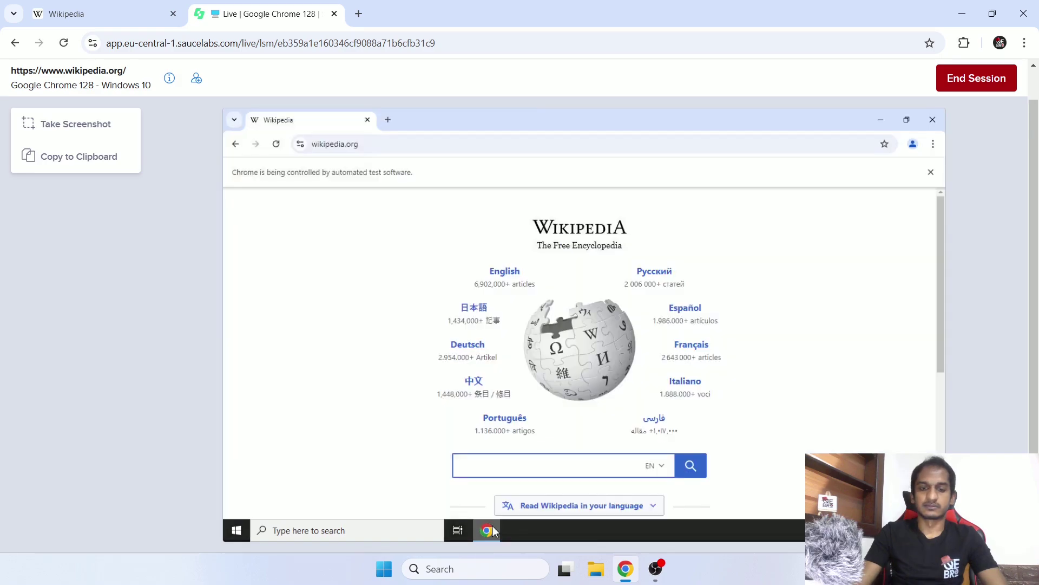
click(416, 427)
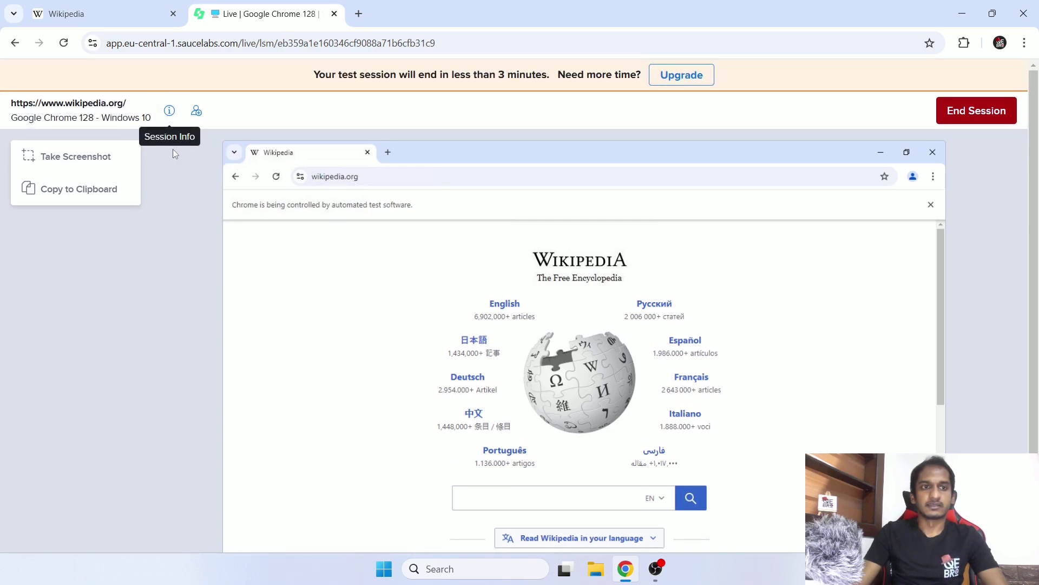
Step: Review the live session's browser and operating system details and the notice about the remaining session time
drag(18, 118, 144, 118)
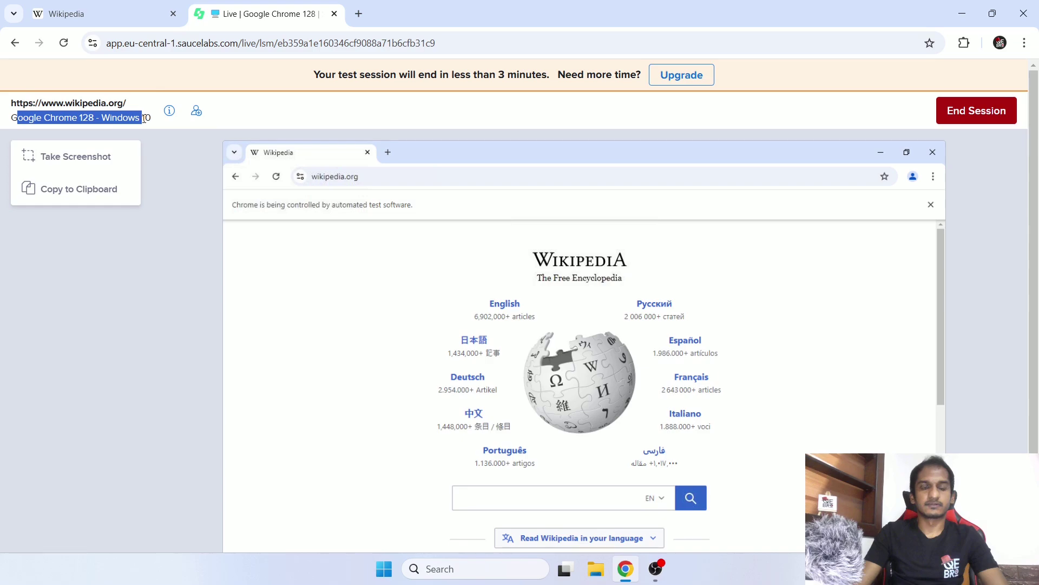
drag(338, 75, 516, 80)
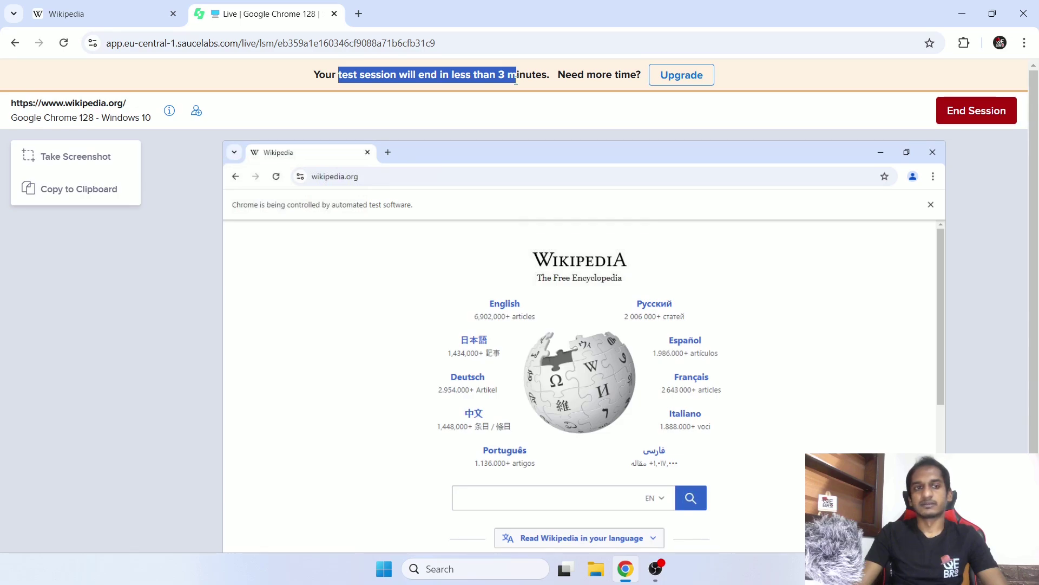
click(507, 124)
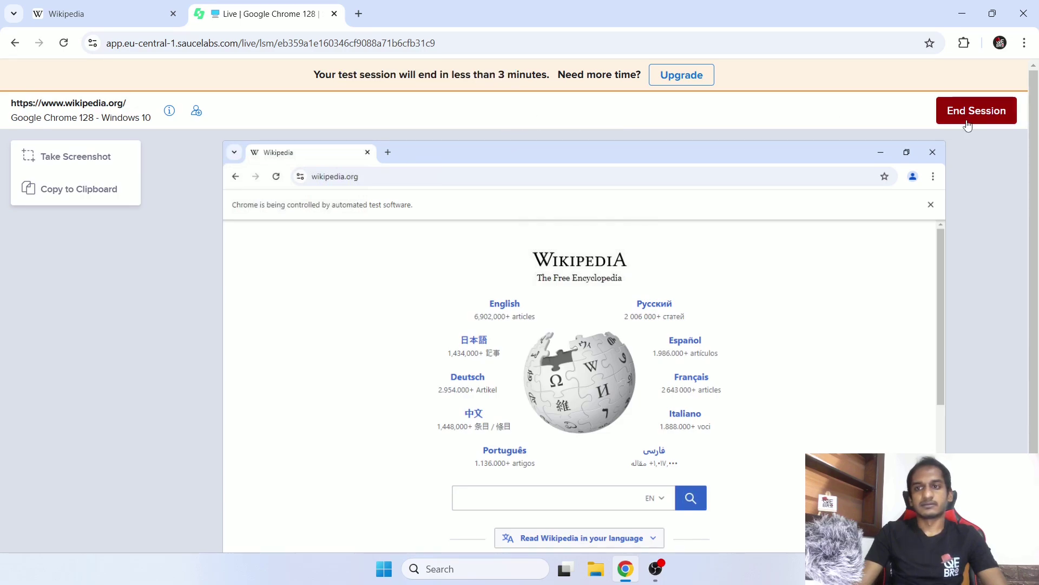
drag(484, 86, 545, 87)
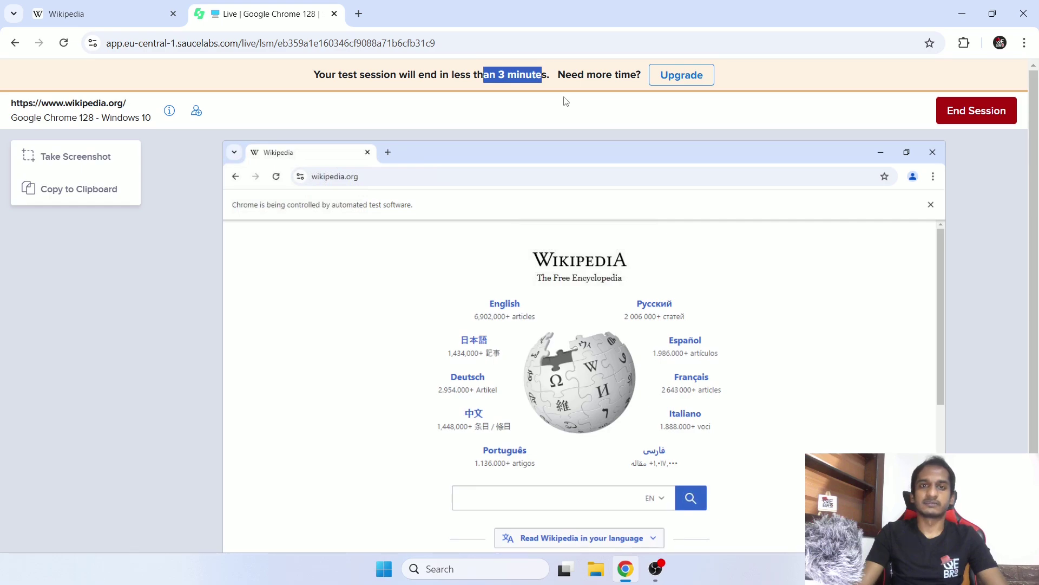
click(493, 103)
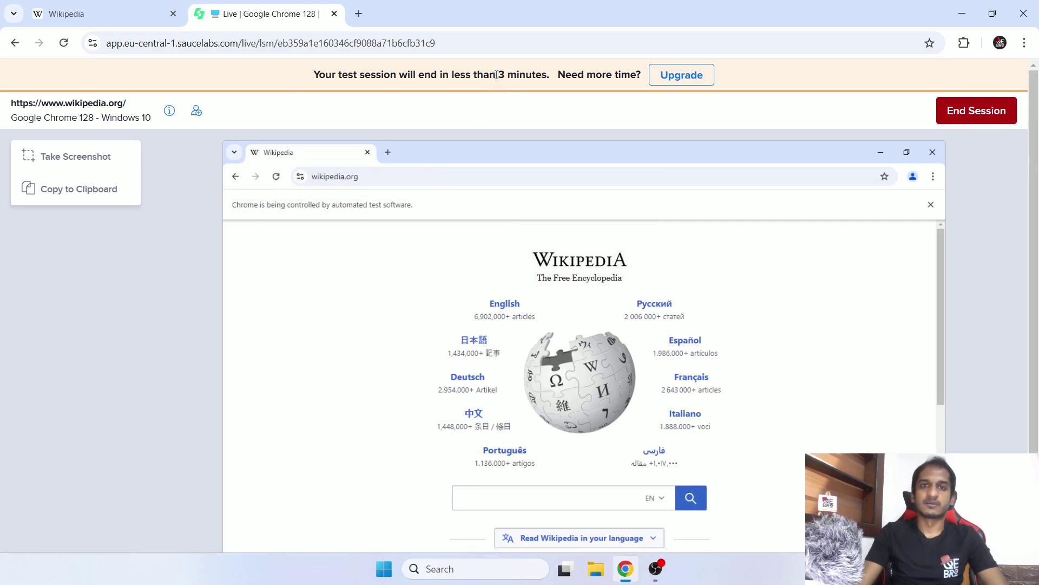
drag(496, 74, 548, 71)
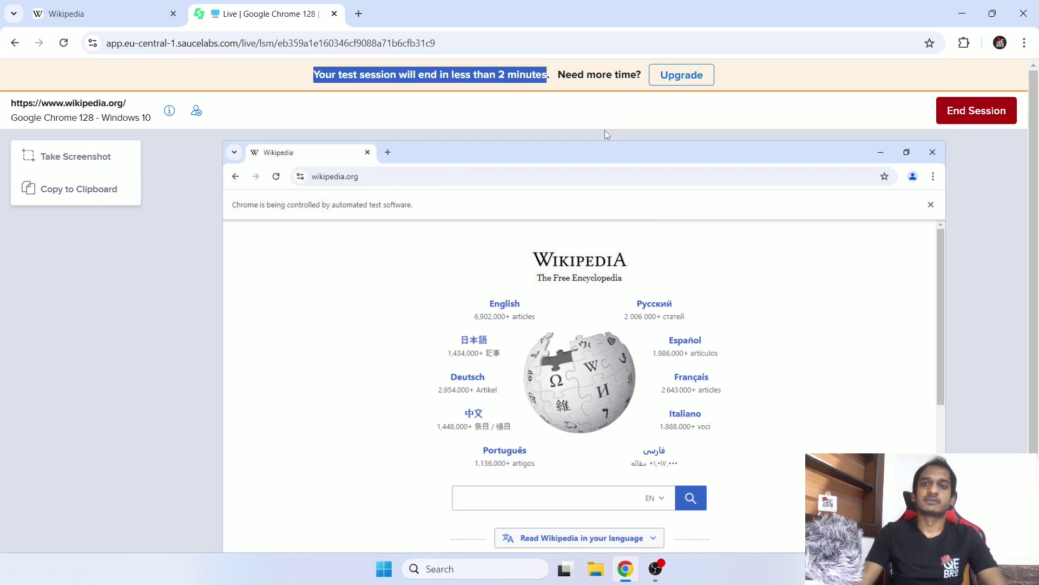
click(150, 287)
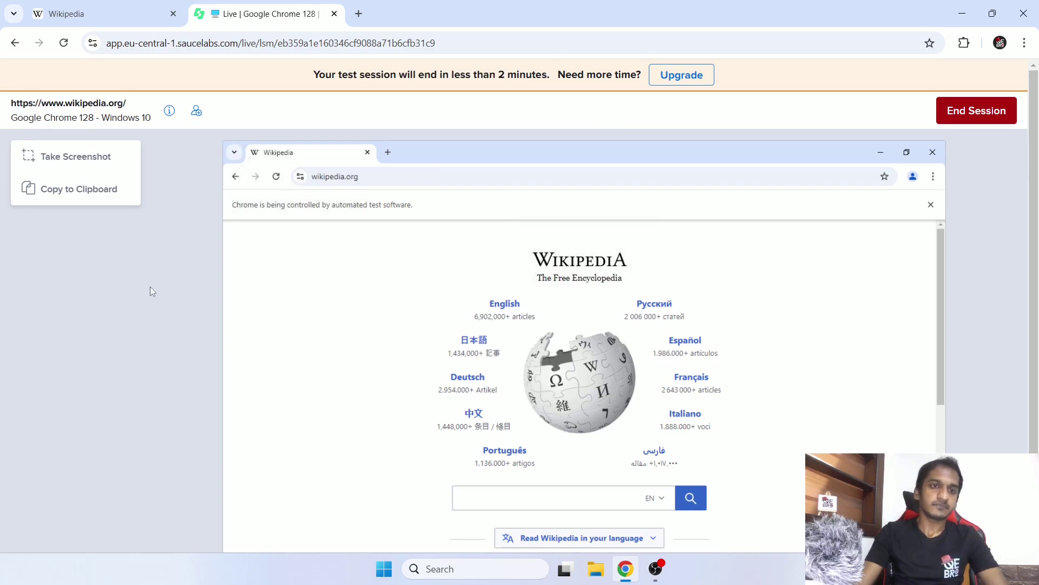
Step: Take a screenshot of the live Wikipedia session, view the downloaded image and close it
click(107, 156)
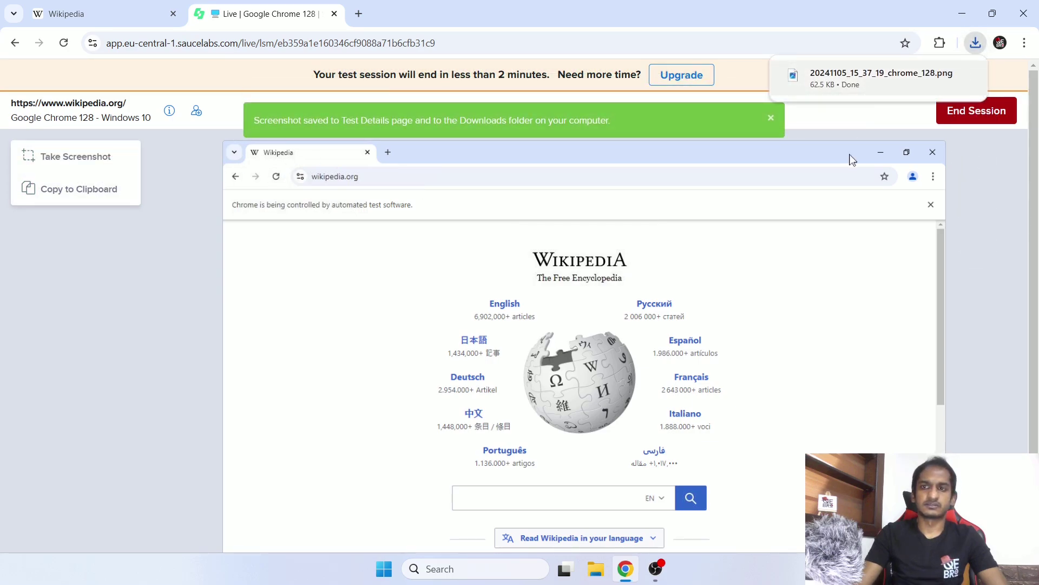
click(854, 88)
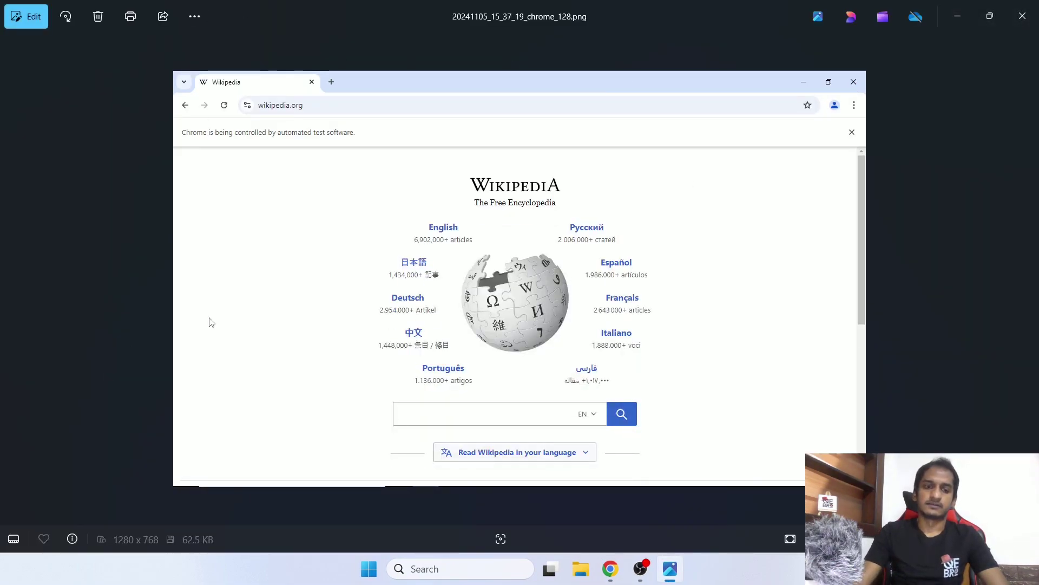
click(1022, 16)
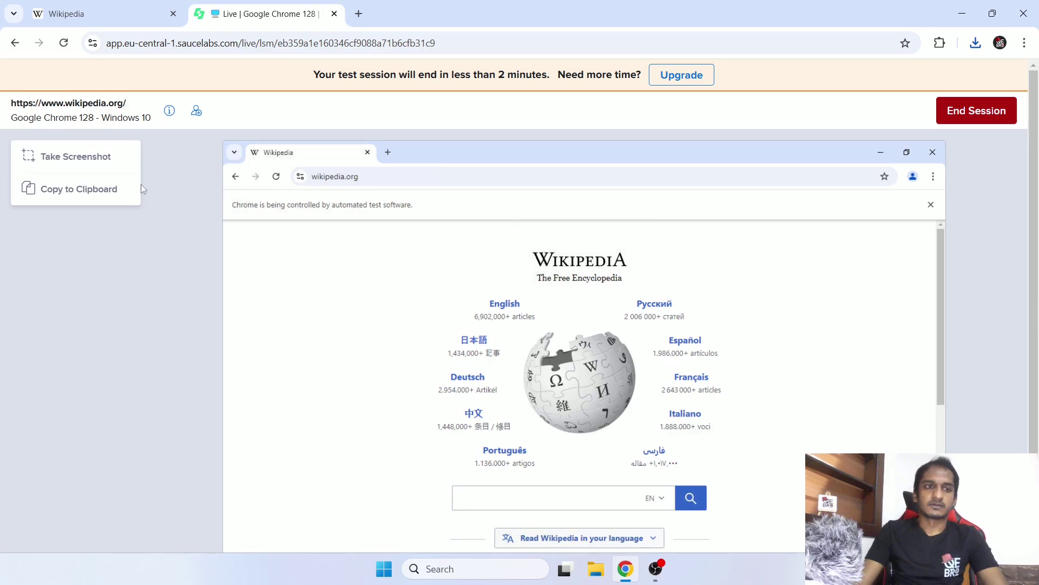
Step: Look at the session's Remote Clipboard dialog and close it
click(93, 195)
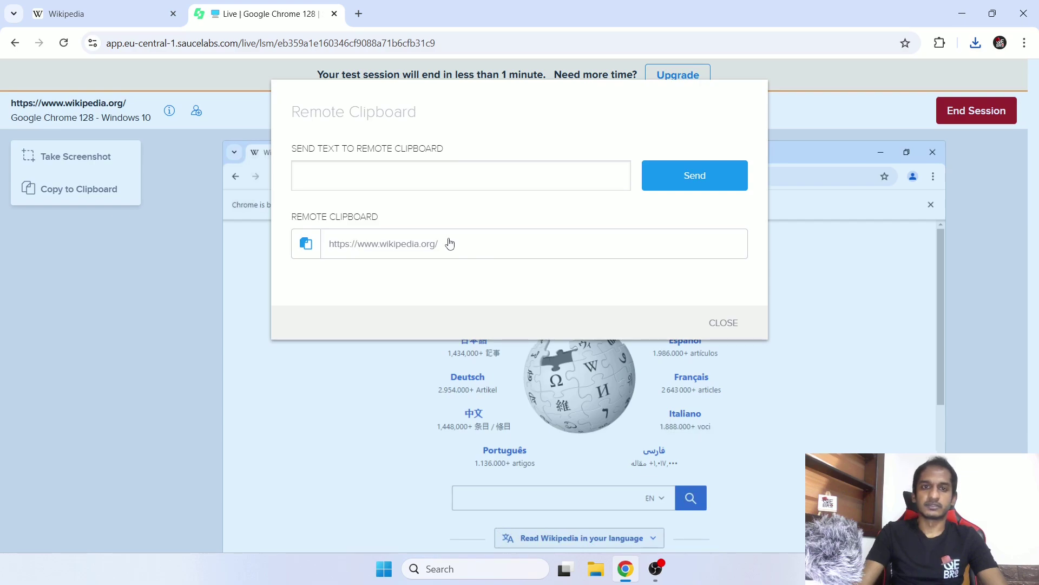
click(719, 323)
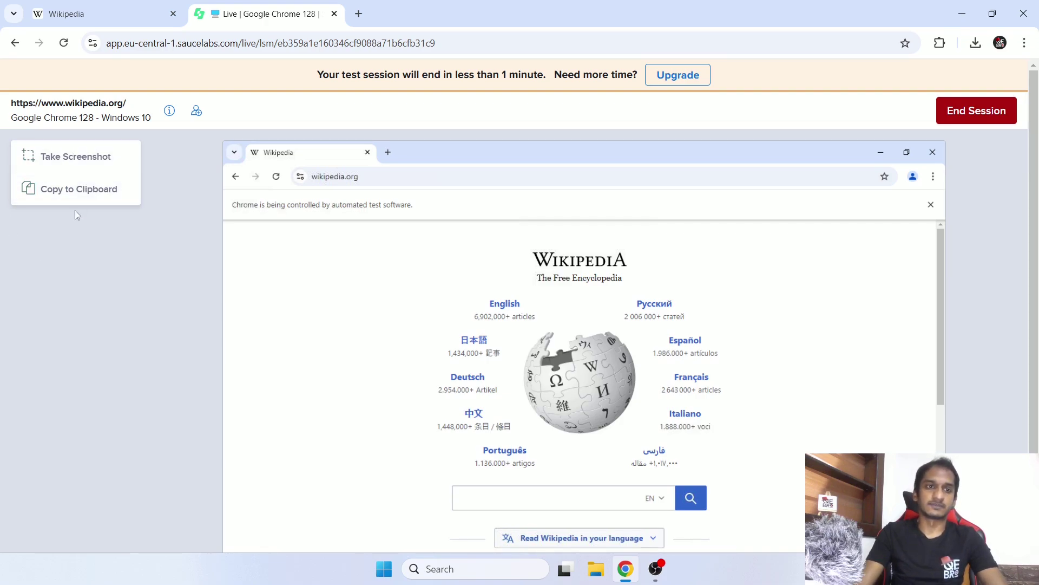
Step: Inspect the Wikipedia page with developer tools in the remote Chrome, close them and look through the page
right_click(369, 285)
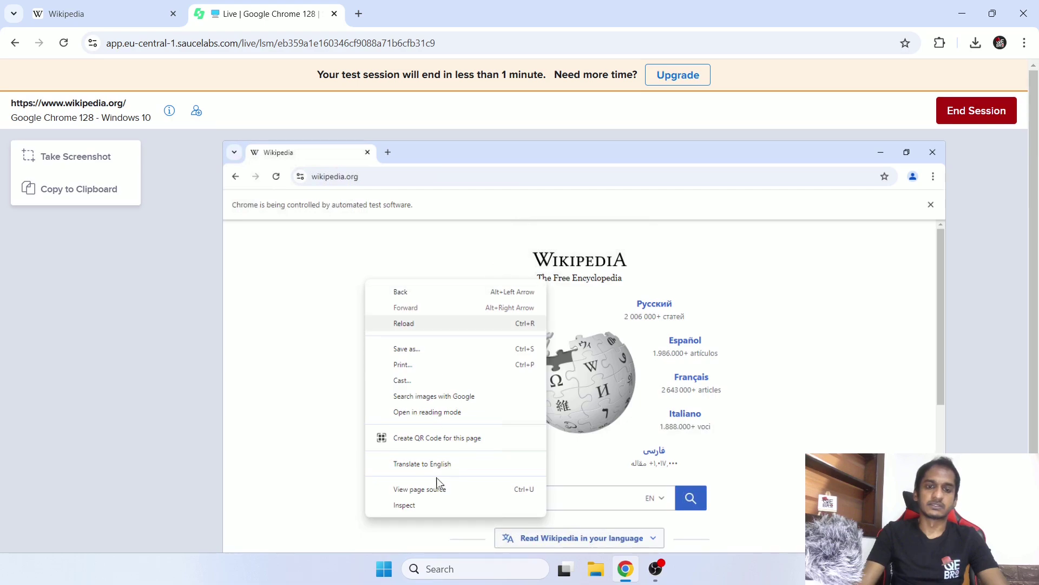
click(418, 510)
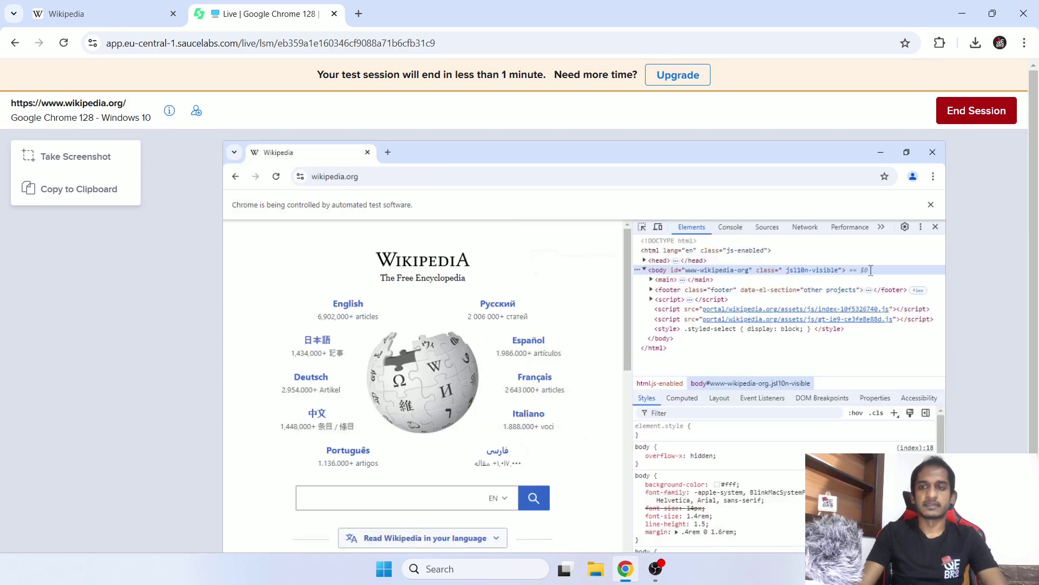
click(935, 228)
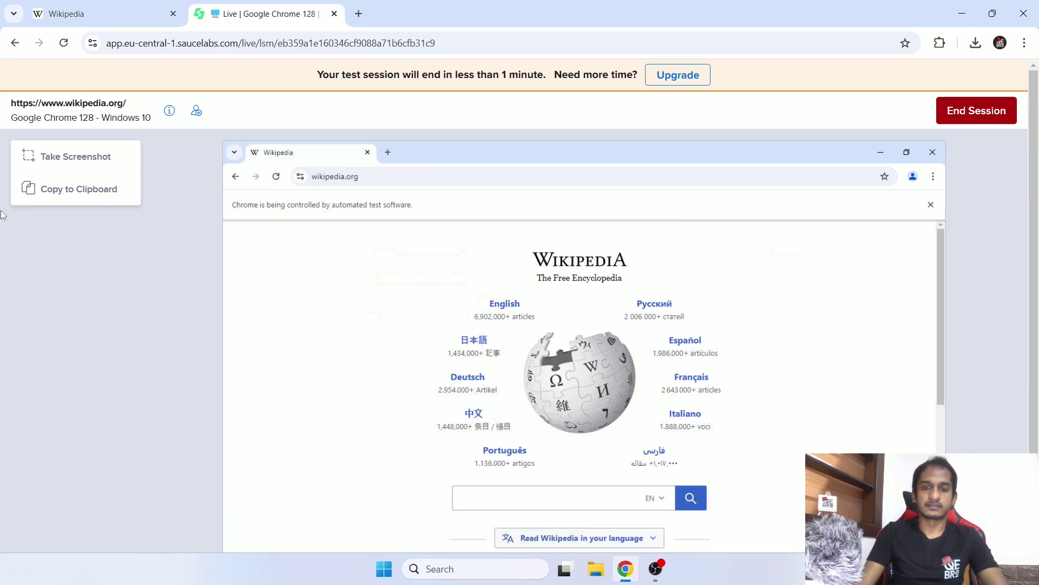
scroll(351, 259, down, 5)
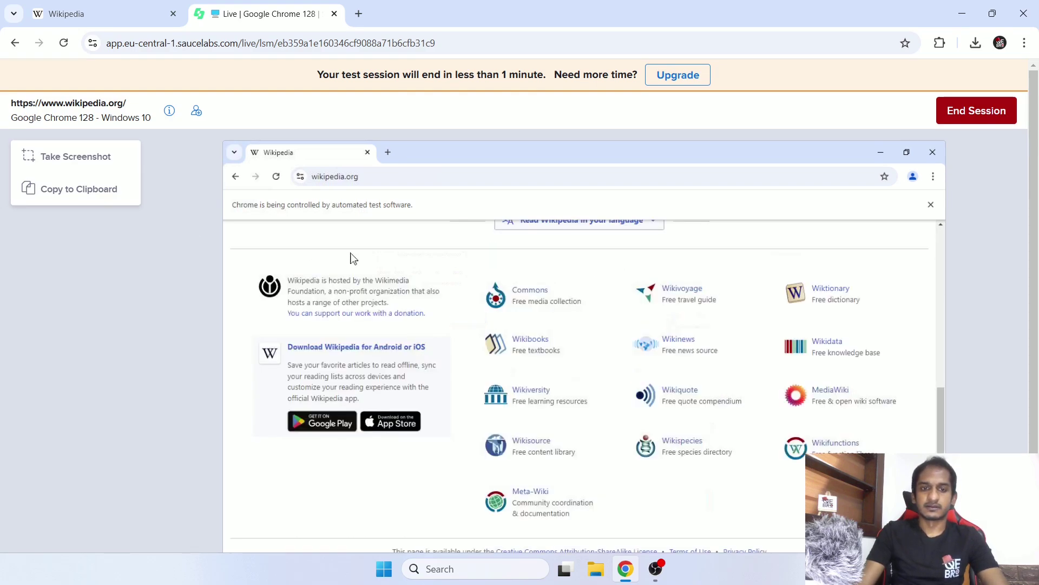
scroll(351, 258, up, 5)
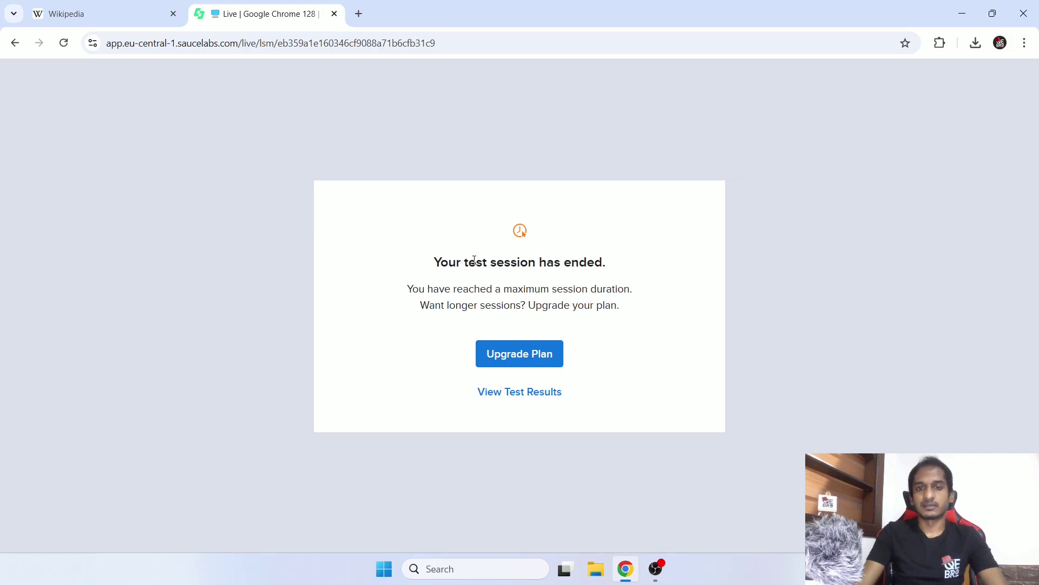
Step: Close the Sauce Labs live session tab and return to the local Wikipedia page
click(334, 14)
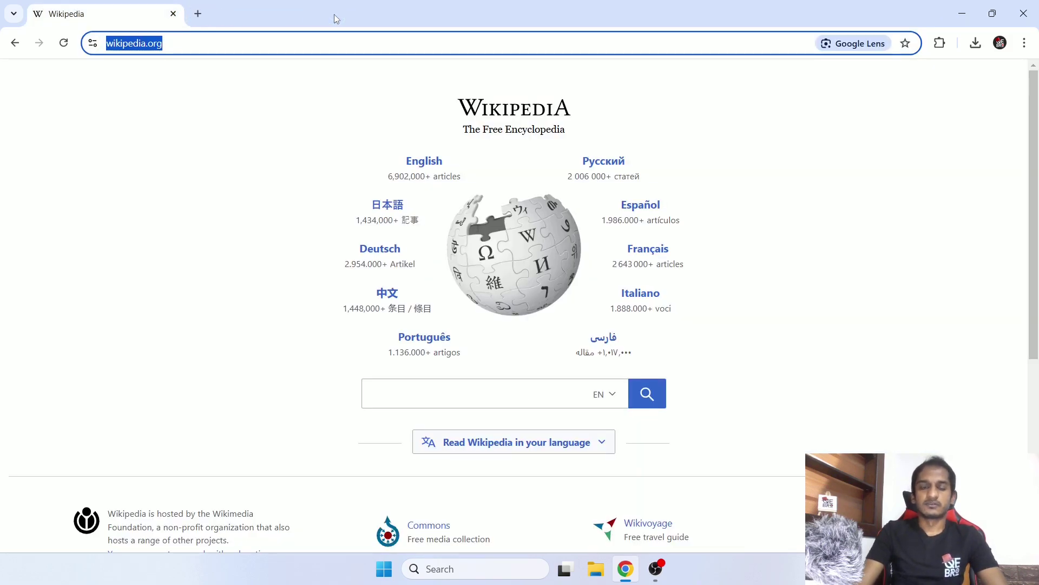
click(876, 222)
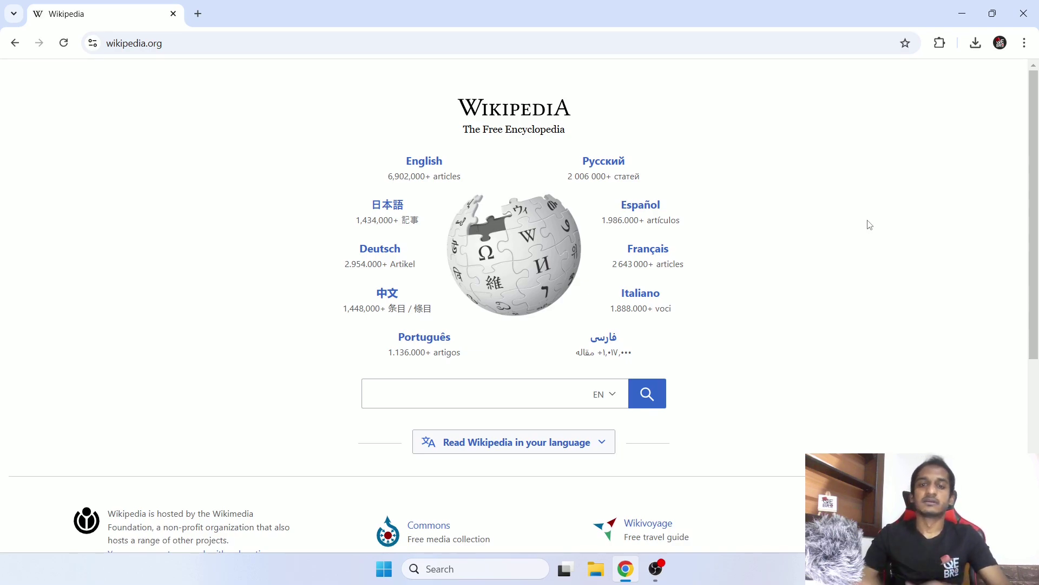
Step: Look over the installed Chrome extensions and show the Pixel Perfect Pro panel on the Wikipedia page before hiding it
click(939, 43)
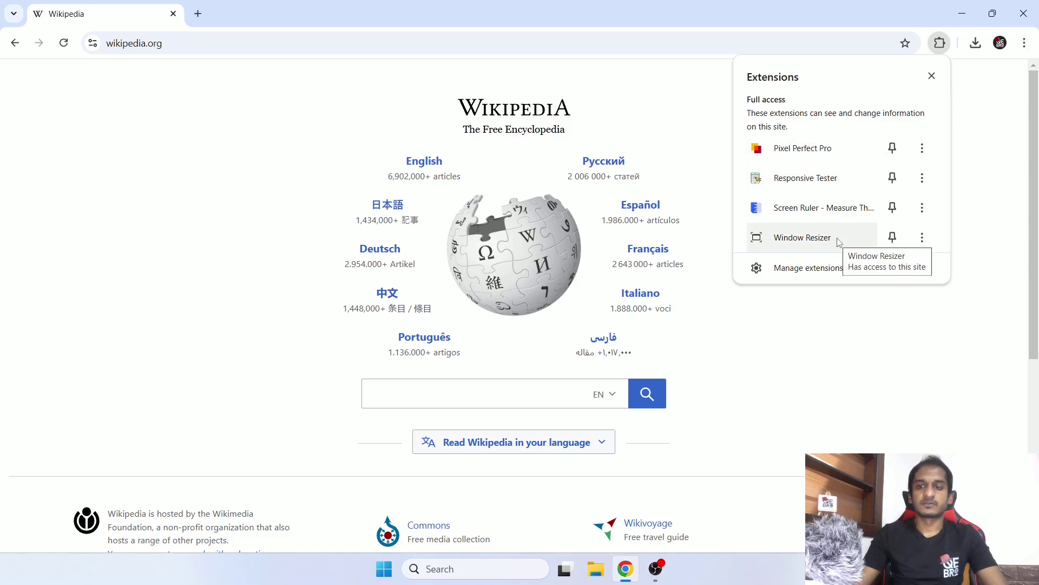
click(812, 149)
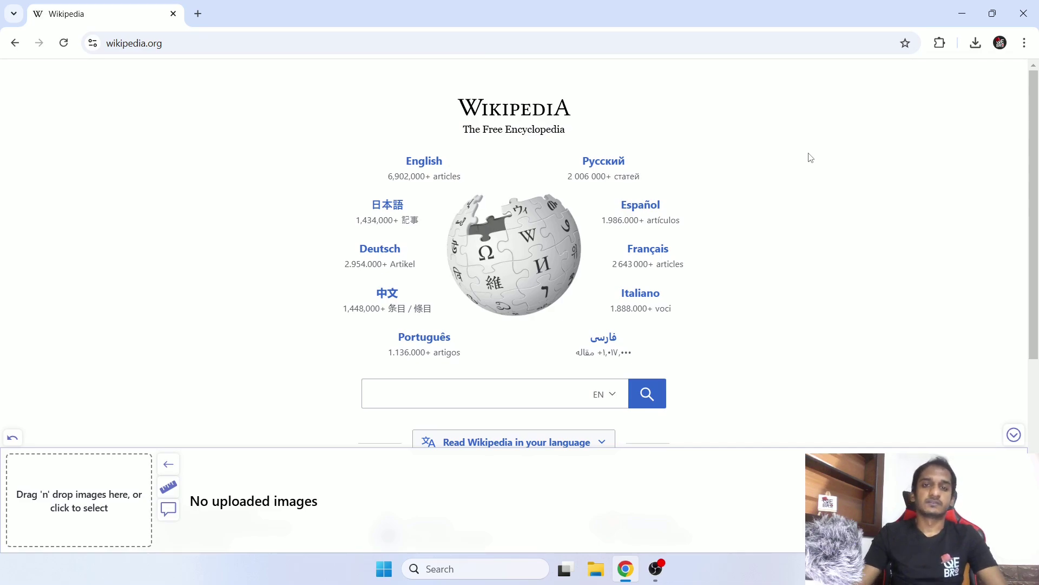
click(940, 43)
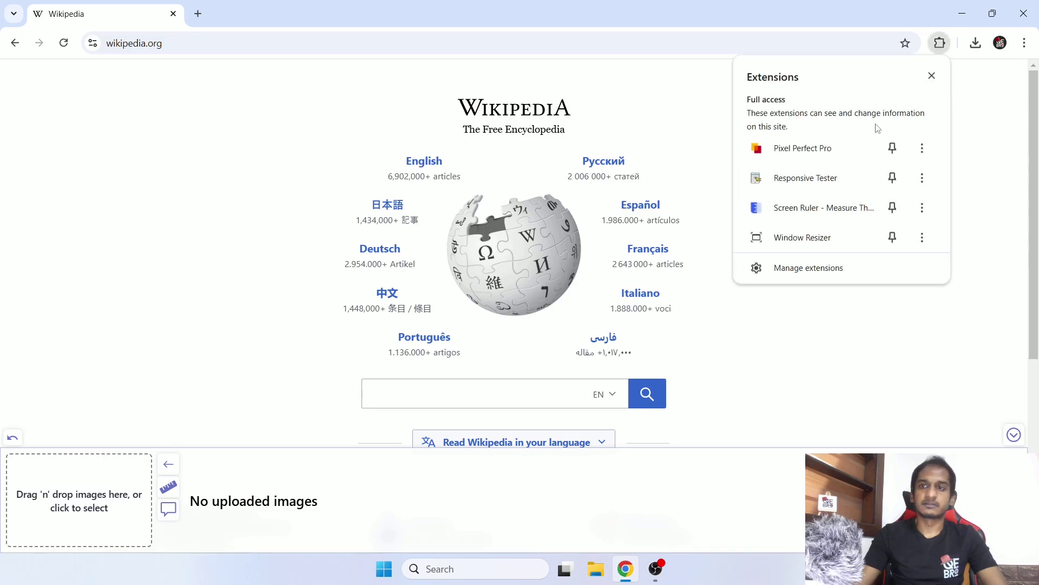
click(712, 146)
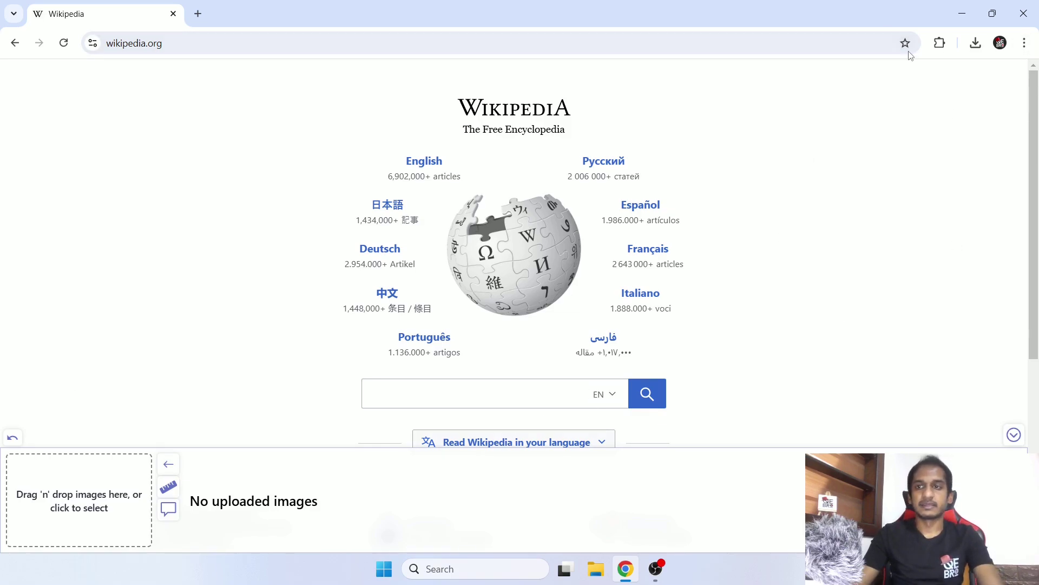
click(940, 42)
click(797, 144)
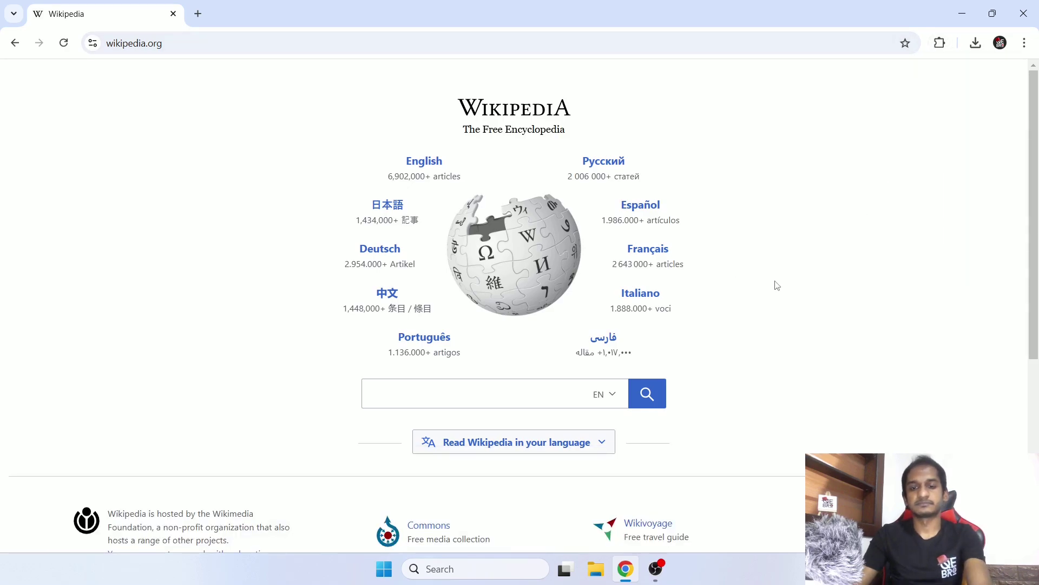
Step: Switch to Snipping Tool and capture the visible Wikipedia page area below the address bar
click(496, 574)
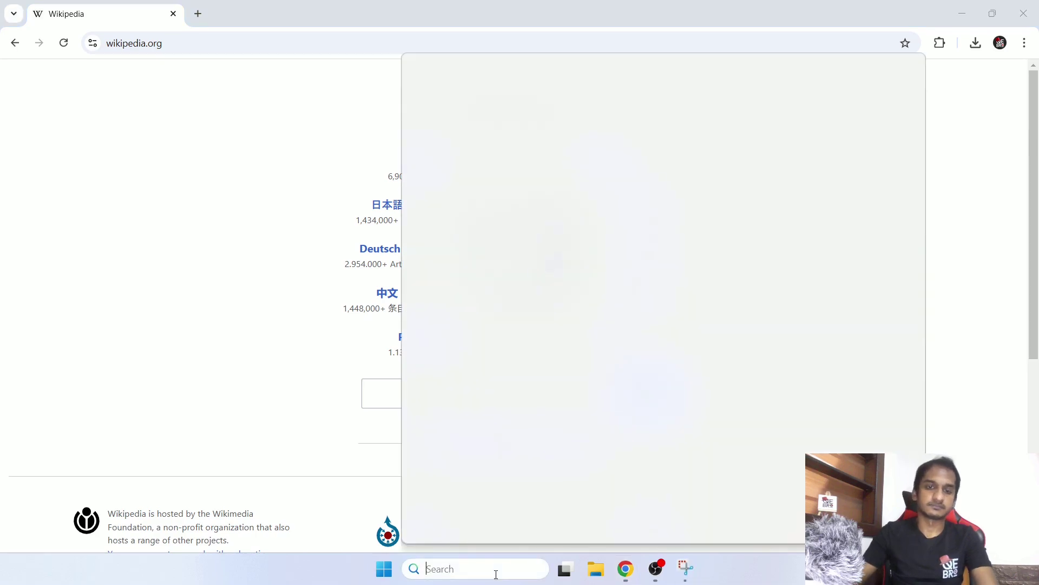
text(snipp)
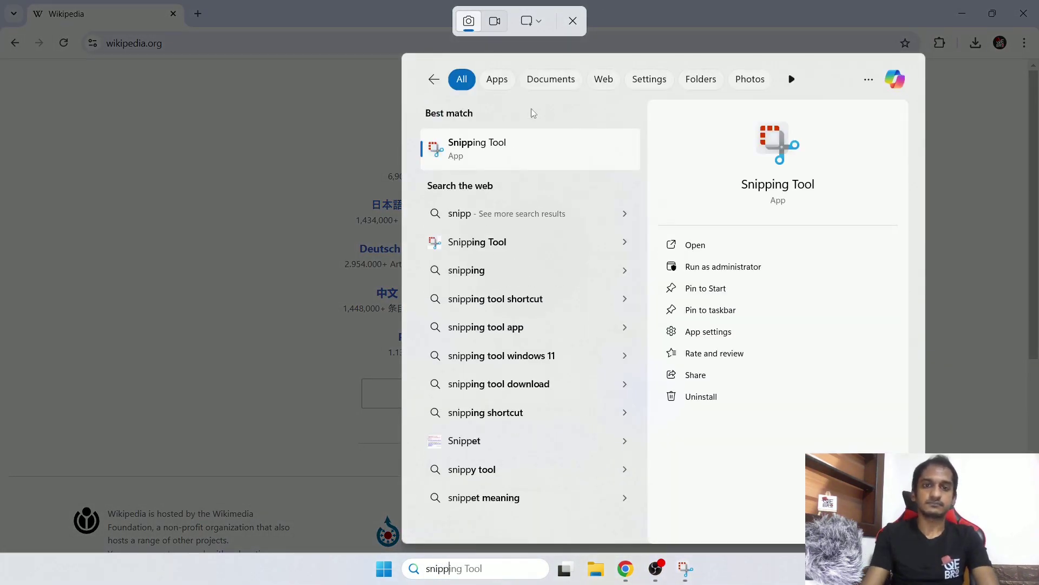
click(534, 165)
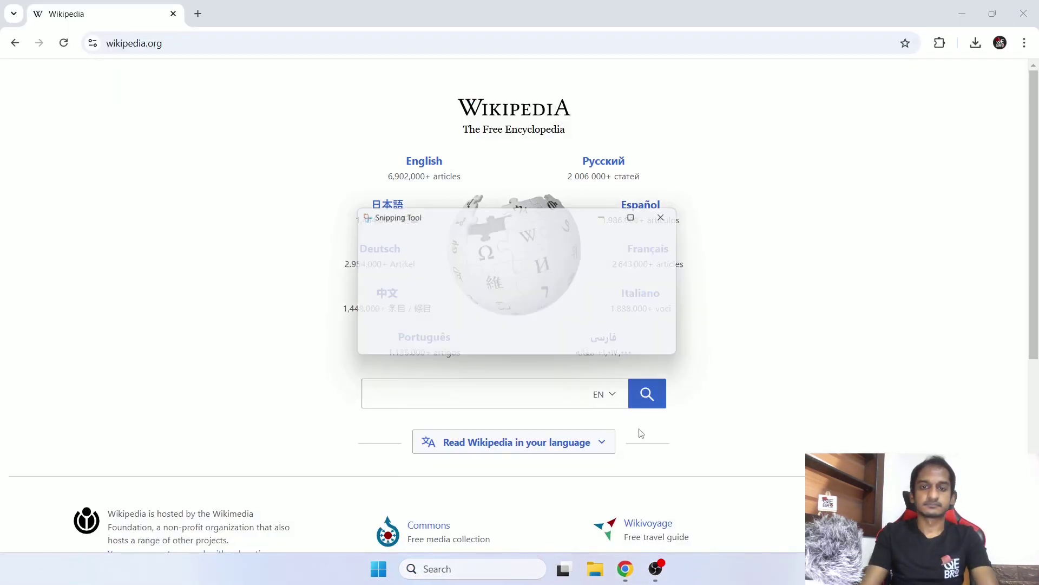
click(391, 242)
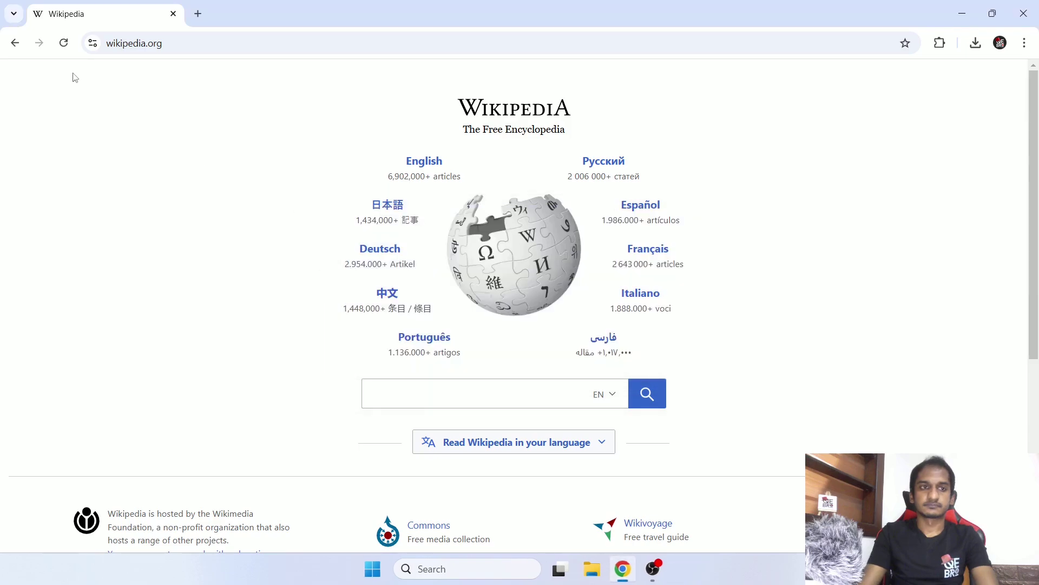
drag(1, 58, 1029, 472)
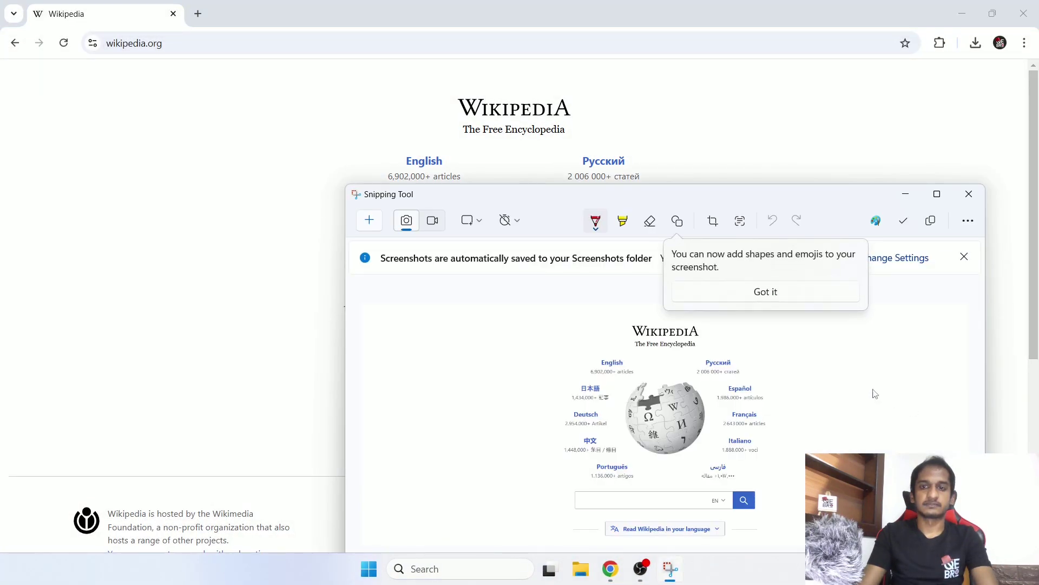
Step: Save the Wikipedia snip as a PNG in the Downloads folder and close Snipping Tool
drag(635, 196, 554, 67)
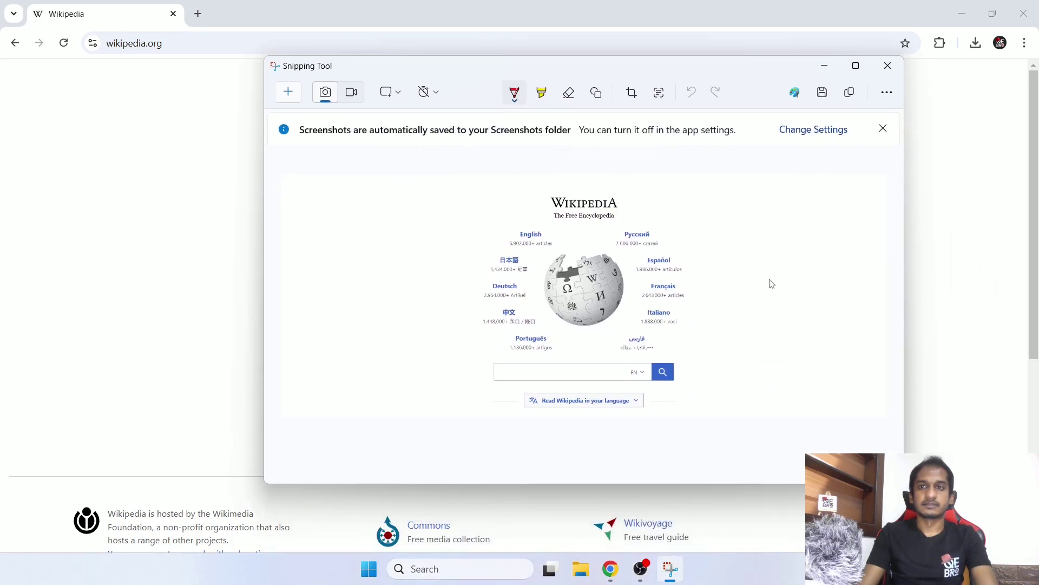
click(210, 261)
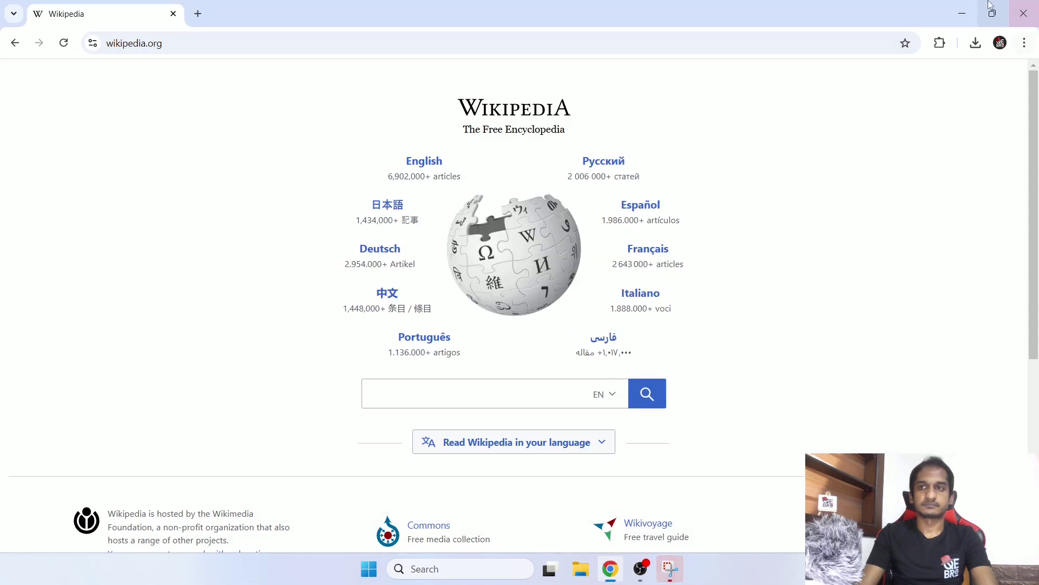
click(670, 569)
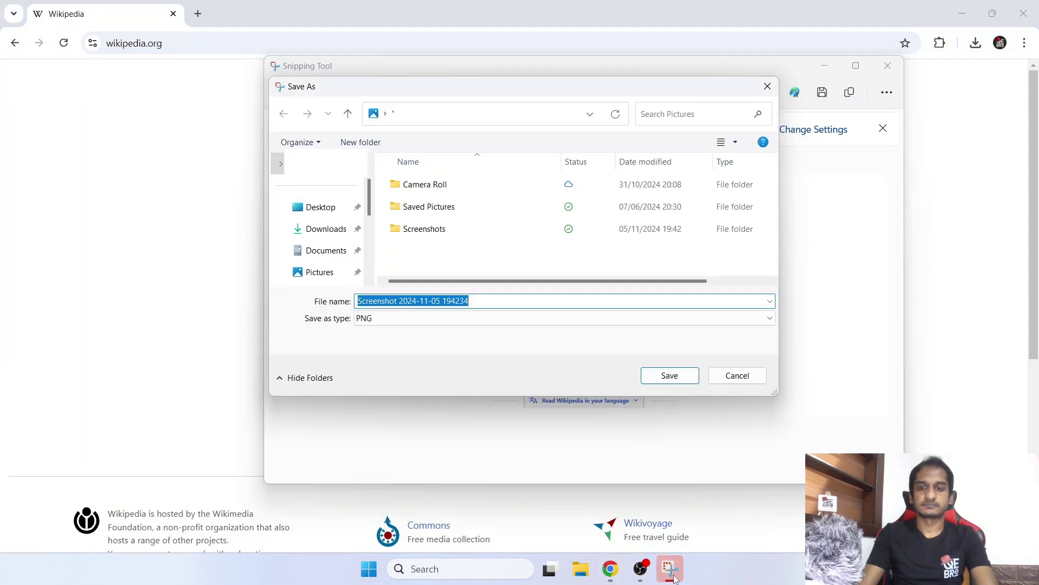
click(325, 228)
click(670, 374)
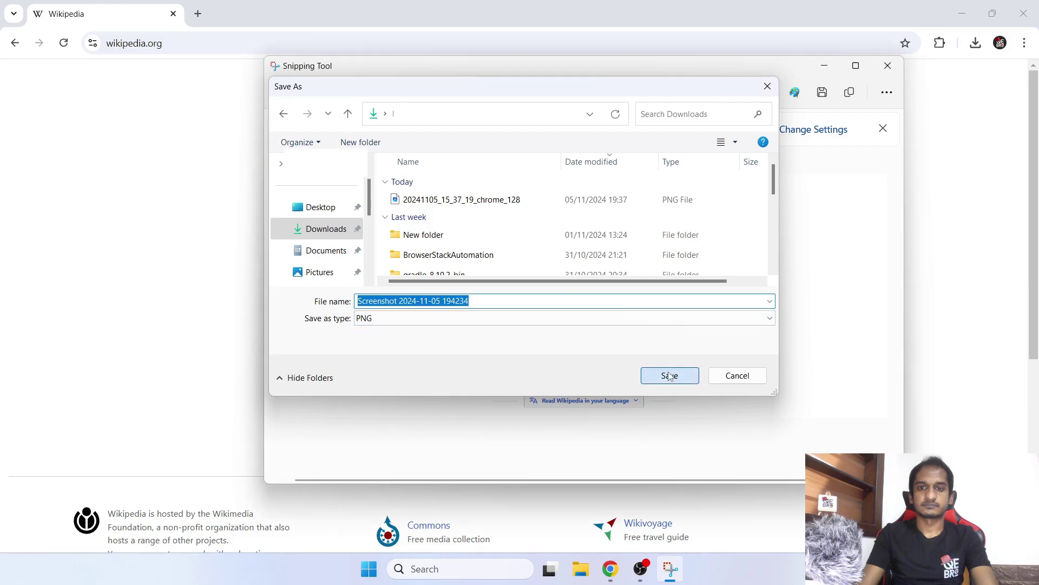
click(888, 65)
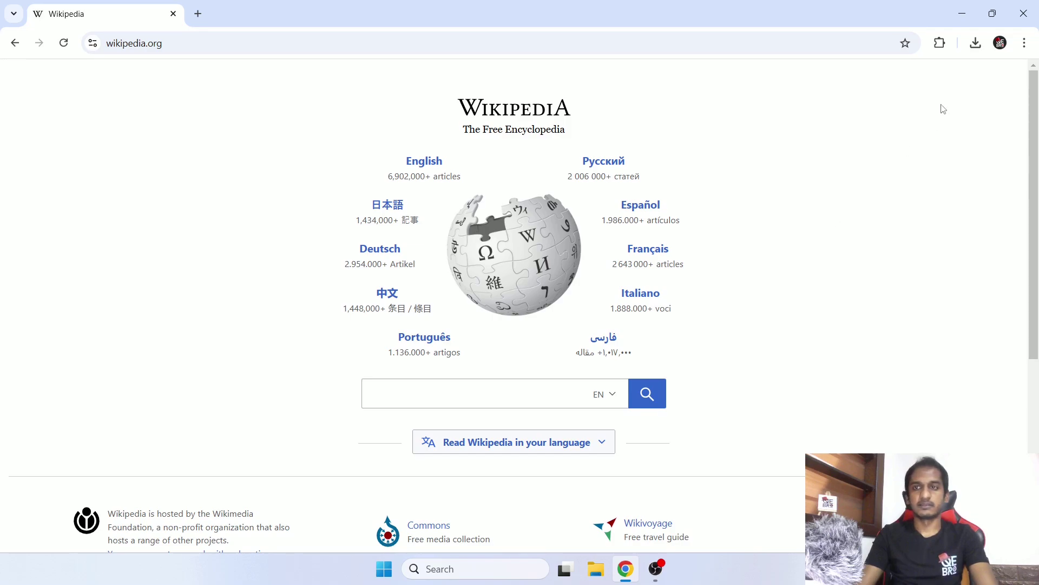
click(941, 43)
click(812, 146)
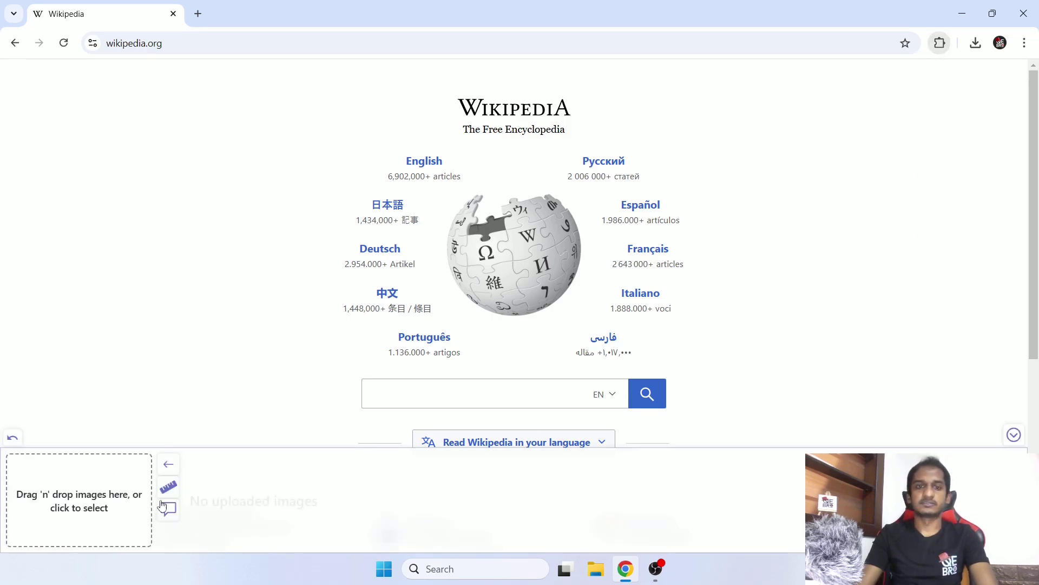
click(114, 499)
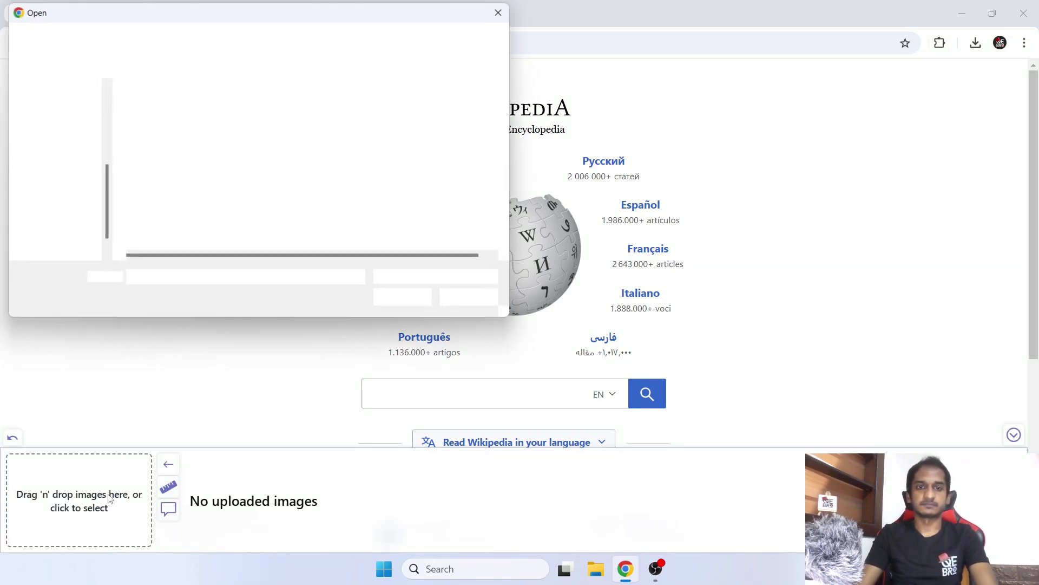
click(166, 125)
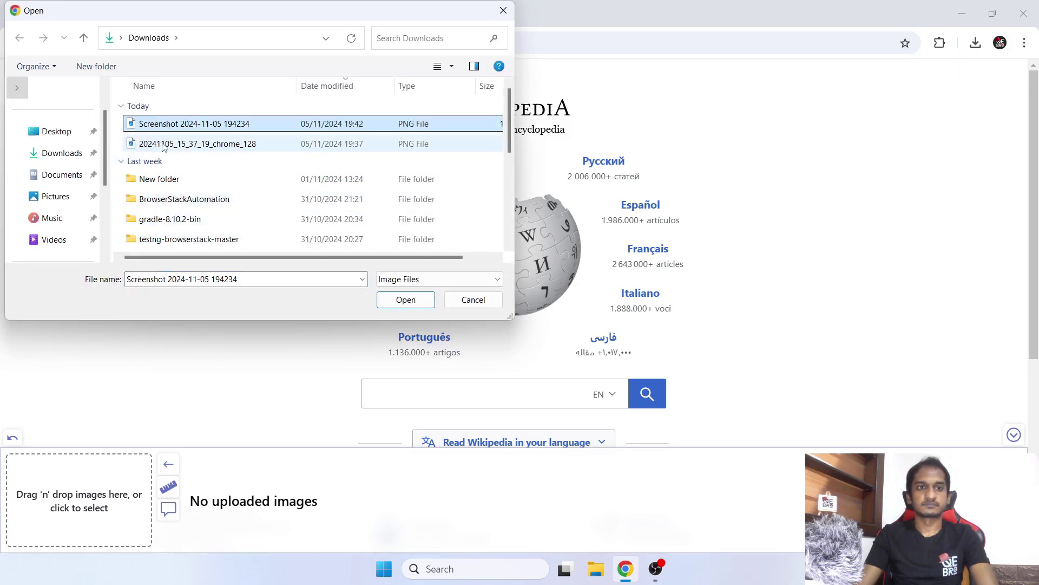
double_click(168, 124)
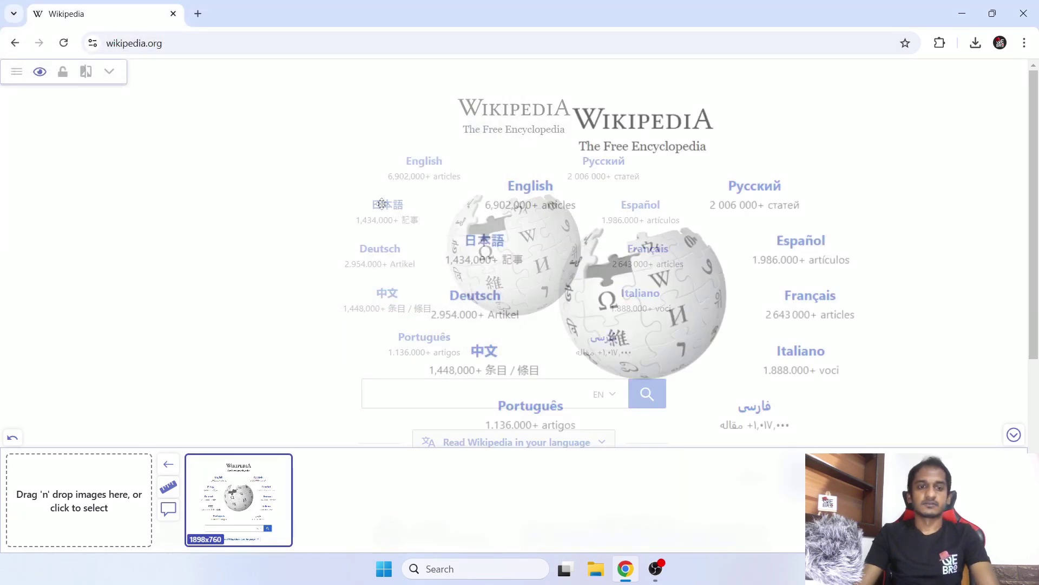
mouse_move(281, 480)
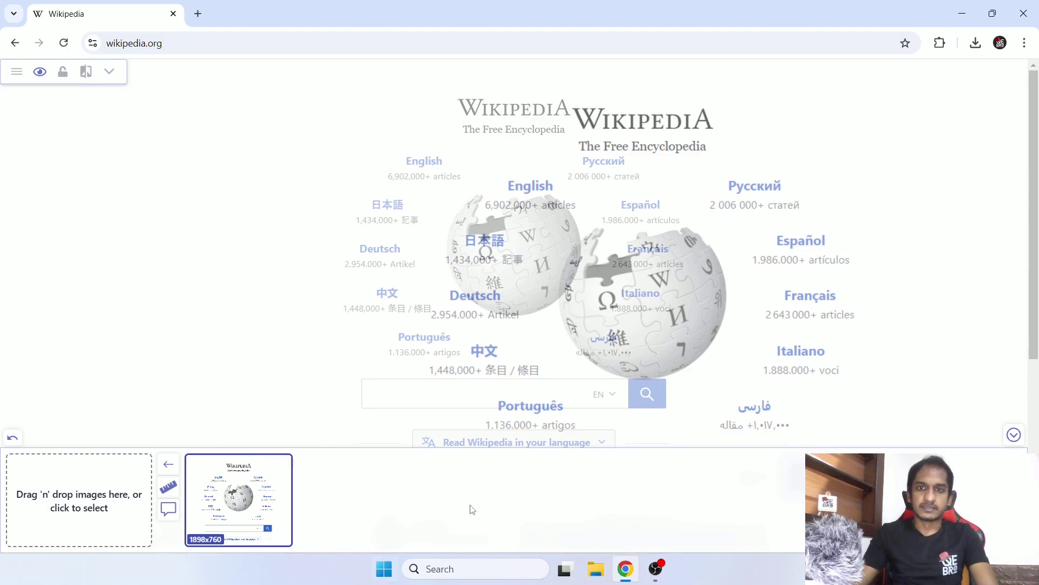
Step: Move the screenshot overlay around the page by hand and settle it roughly over the Wikipedia globe, at about Left -194 and Top -20
drag(706, 308, 726, 257)
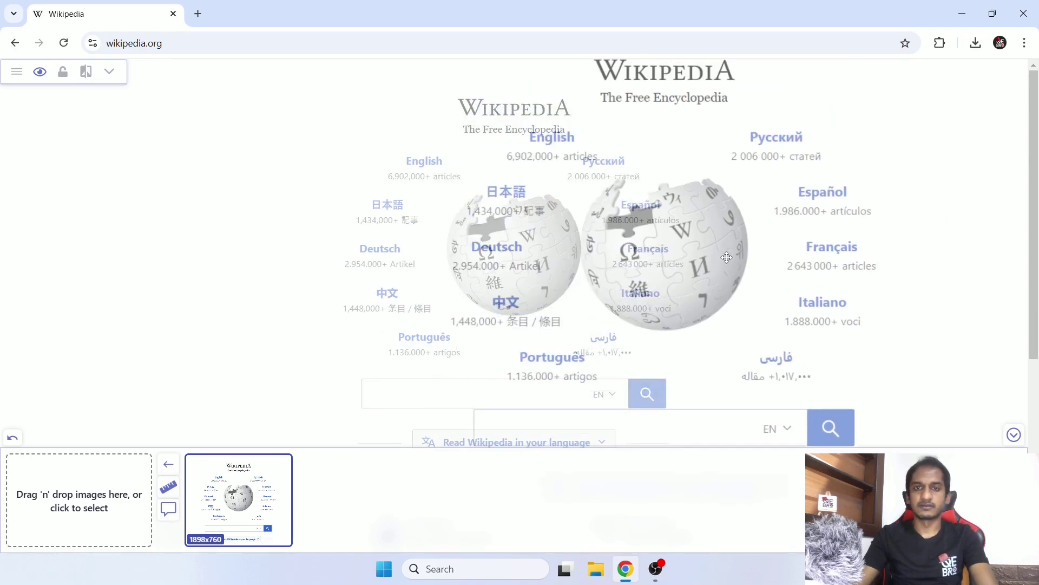
drag(699, 272, 531, 291)
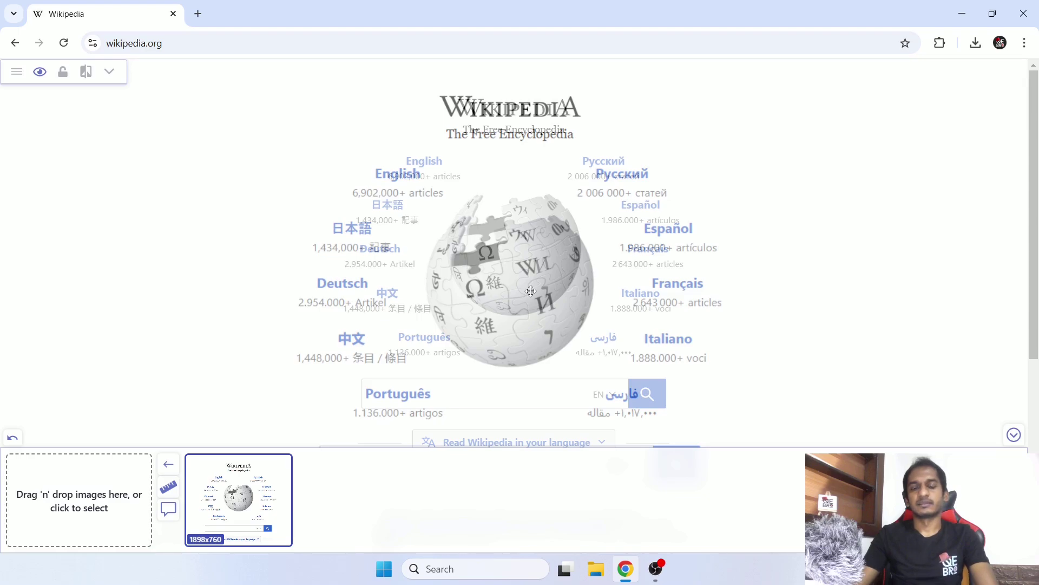
drag(532, 291, 741, 266)
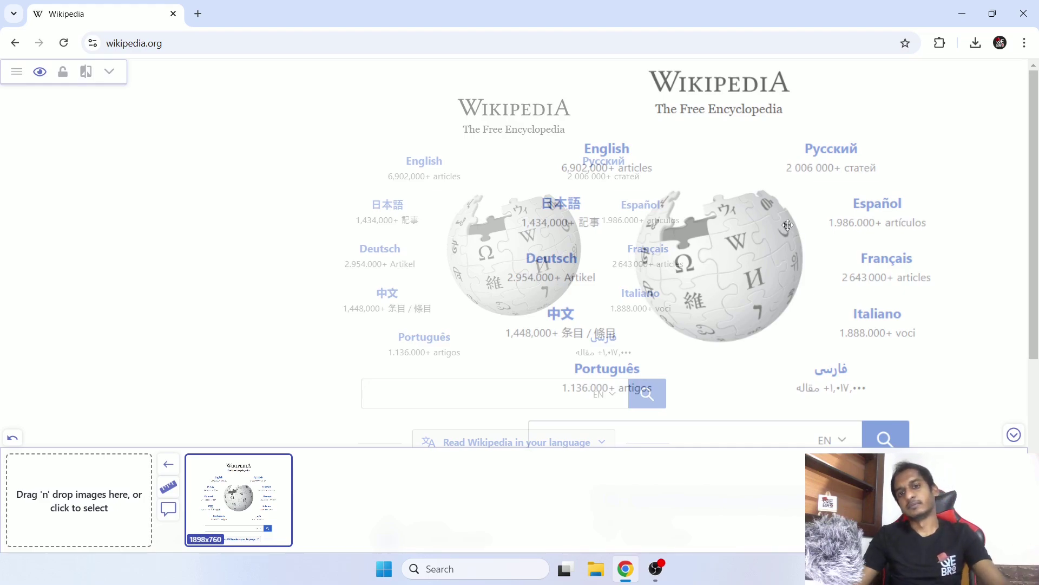
drag(787, 226, 581, 246)
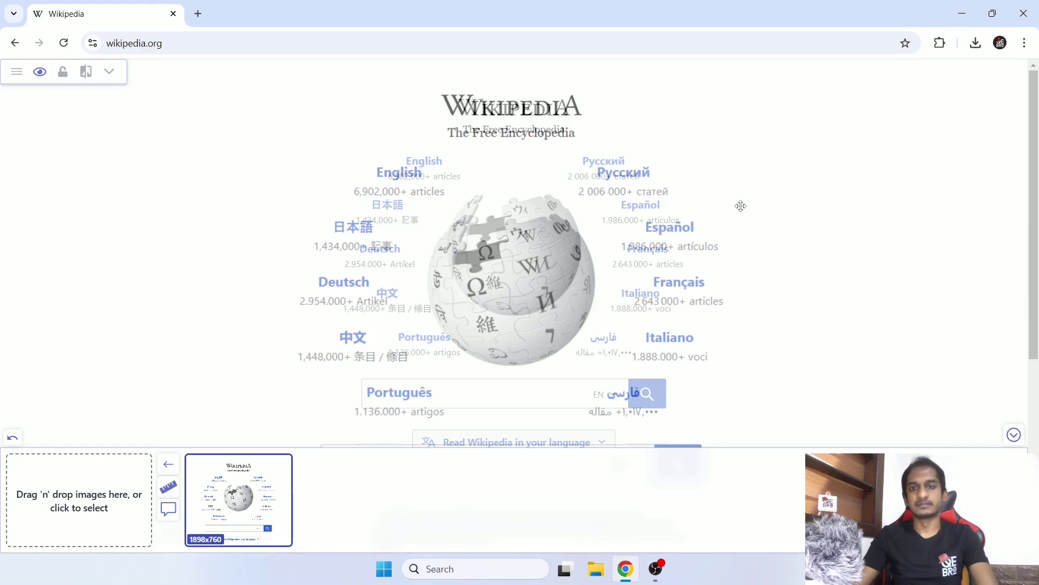
drag(552, 181, 883, 96)
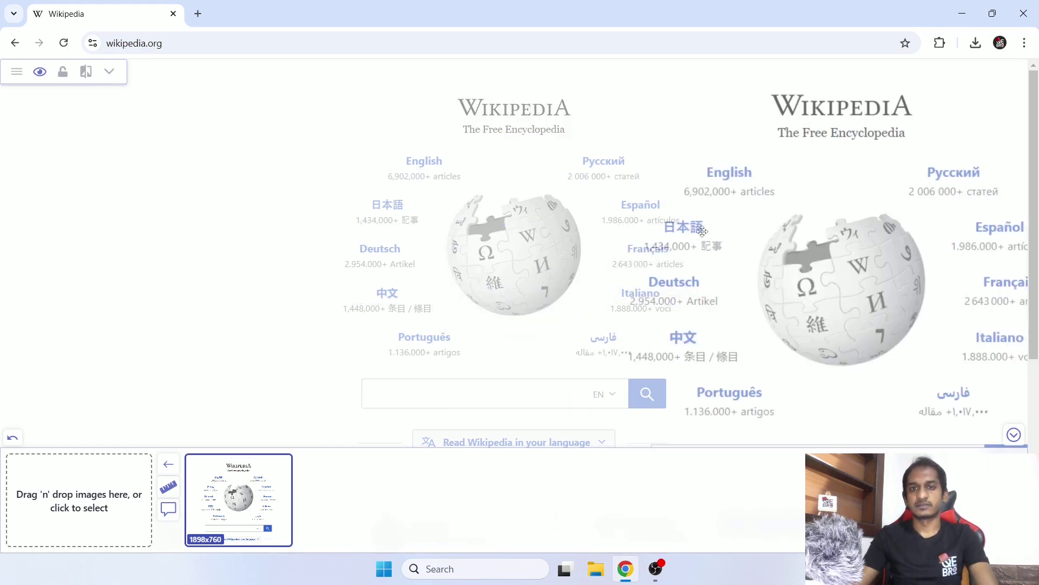
drag(923, 217, 975, 205)
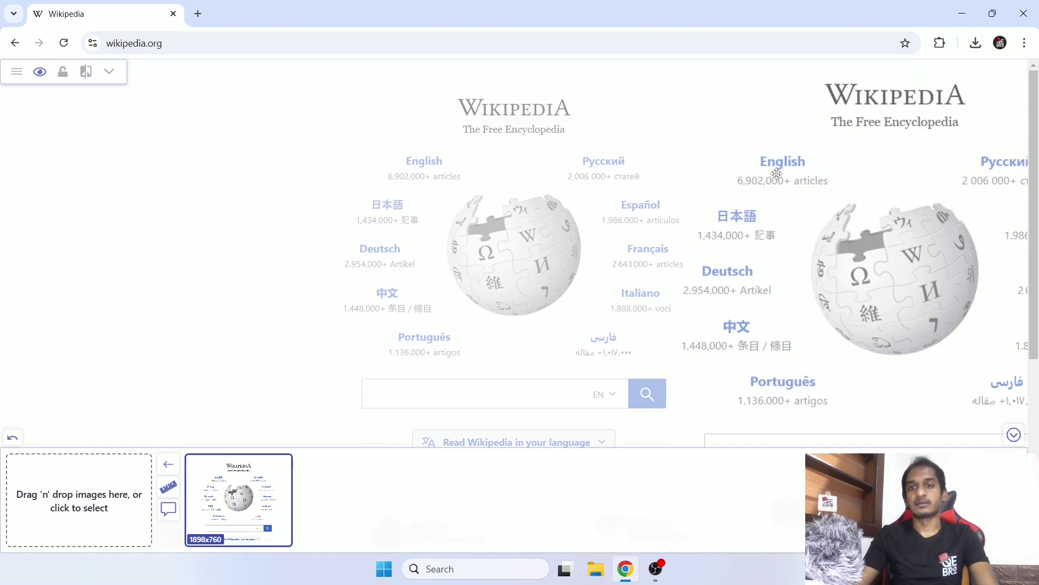
drag(890, 238, 505, 221)
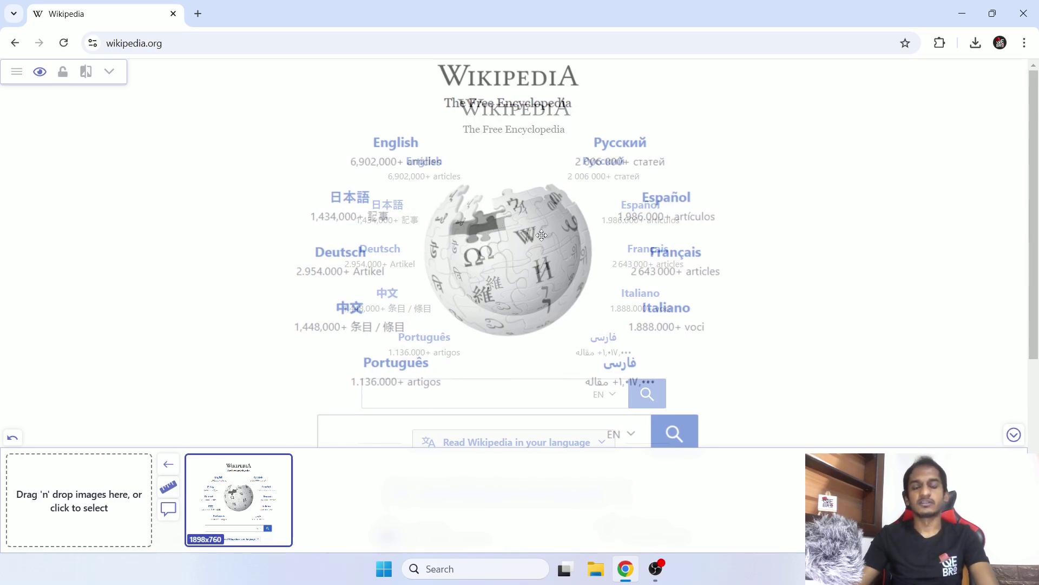
drag(541, 235, 544, 266)
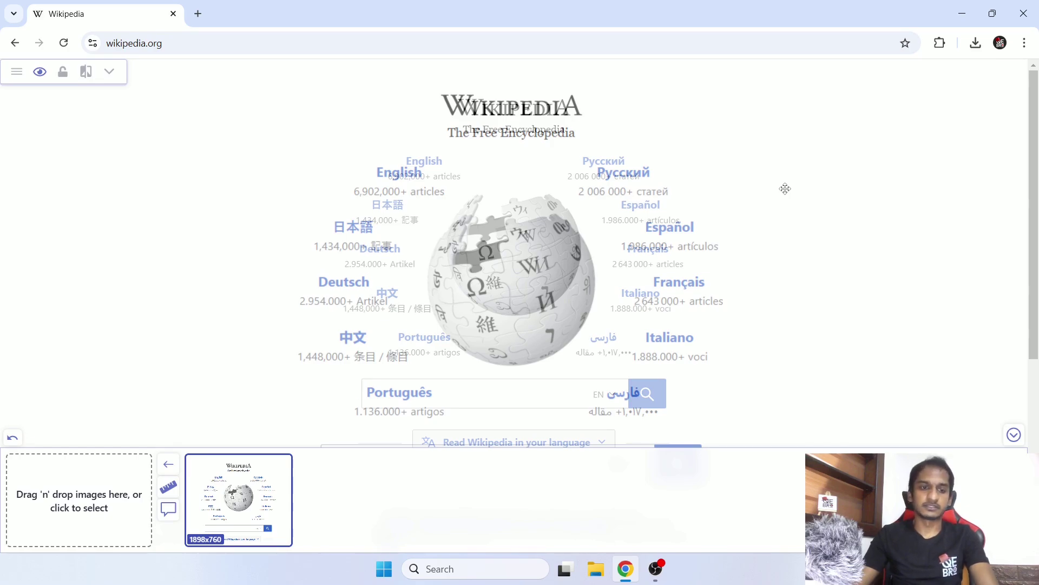
Step: Switch the extension panel to its vertical layout and back to horizontal, and toggle the ruler on and off twice
click(169, 467)
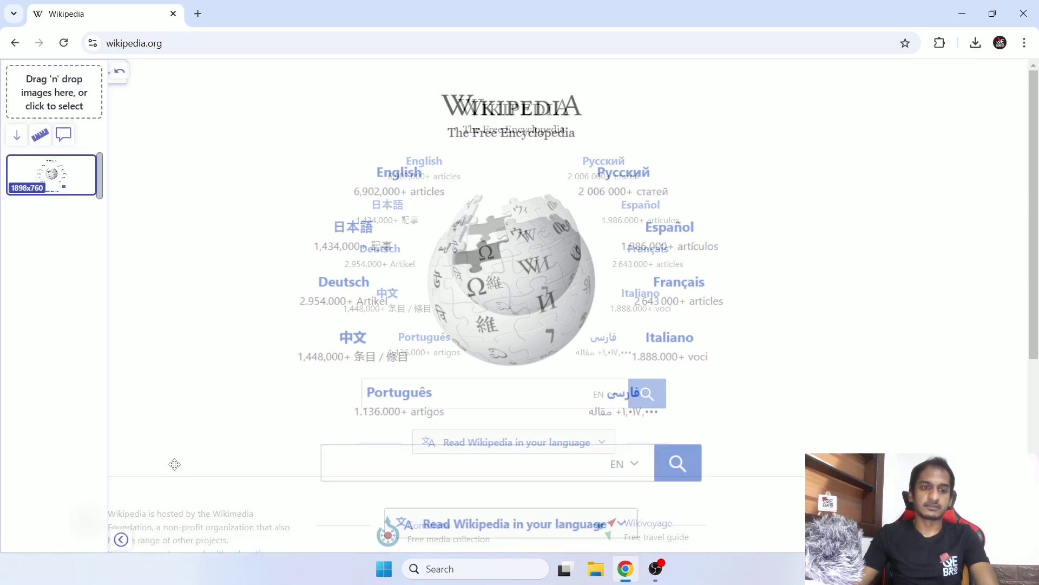
click(17, 135)
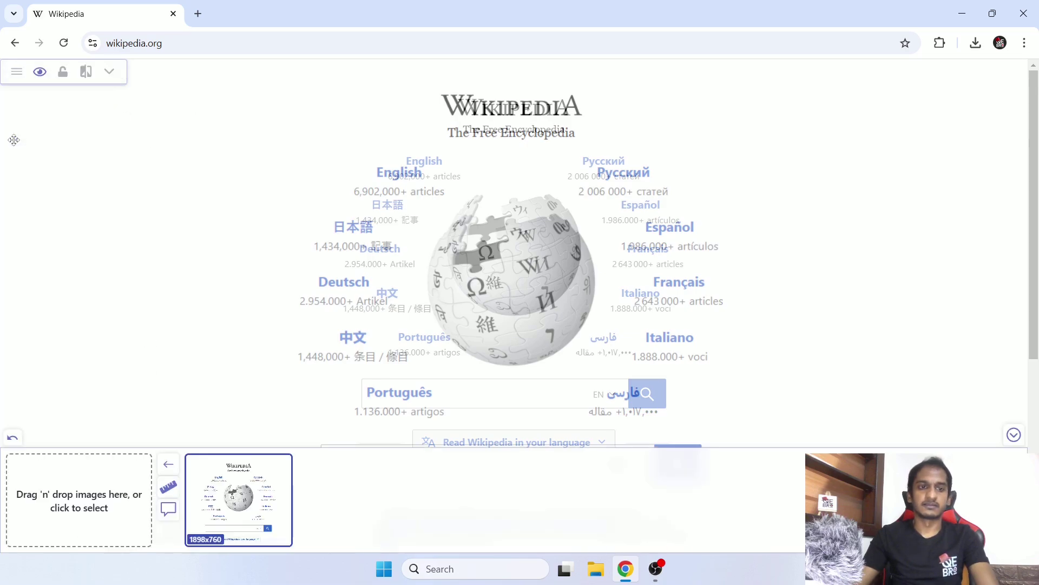
click(169, 489)
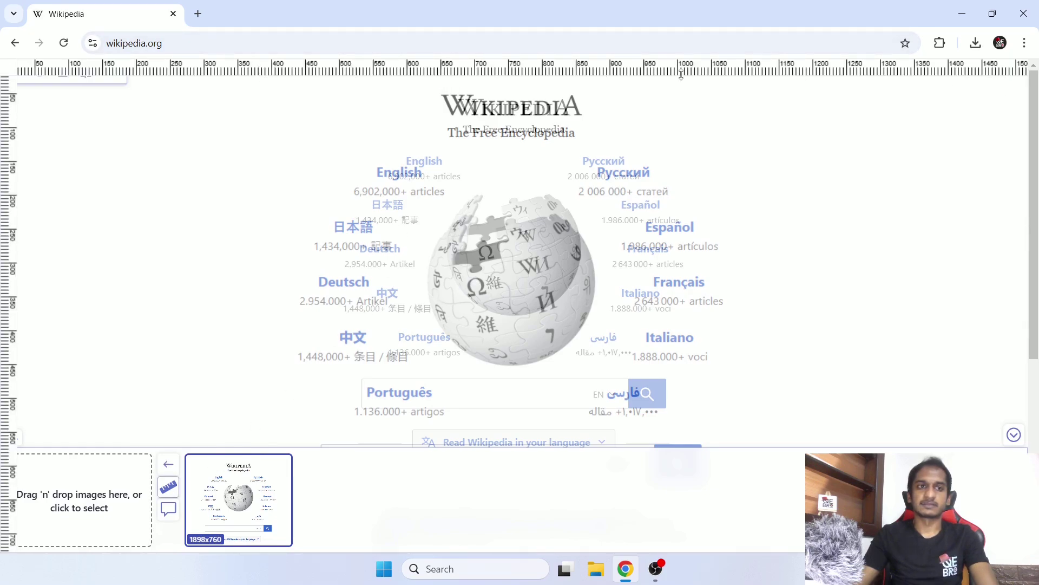
click(167, 490)
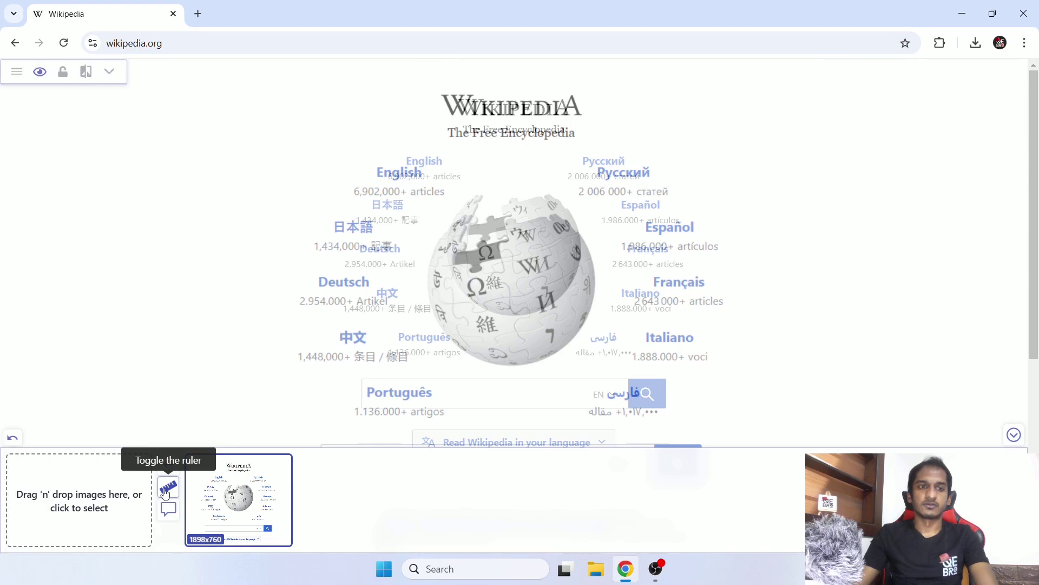
click(168, 489)
click(168, 490)
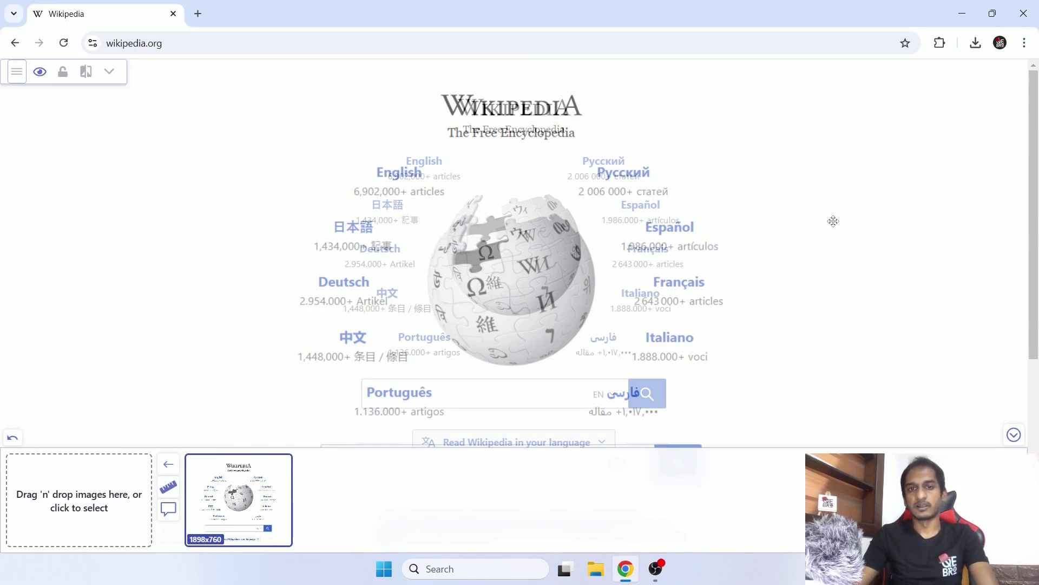
Step: Hide and show the screenshot overlay layer twice, leaving it shown over the live page
click(40, 72)
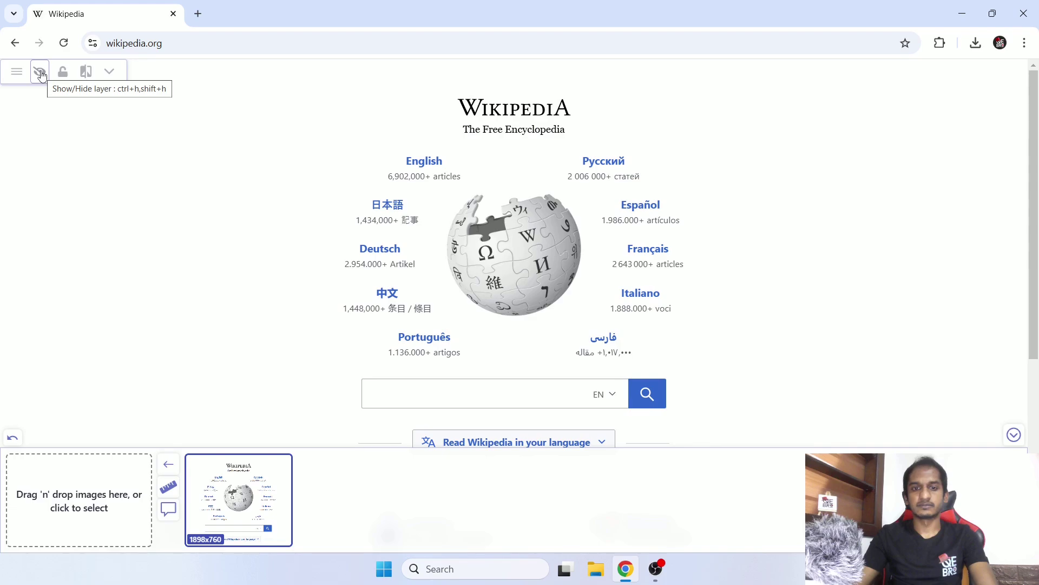
click(40, 73)
click(41, 72)
click(41, 73)
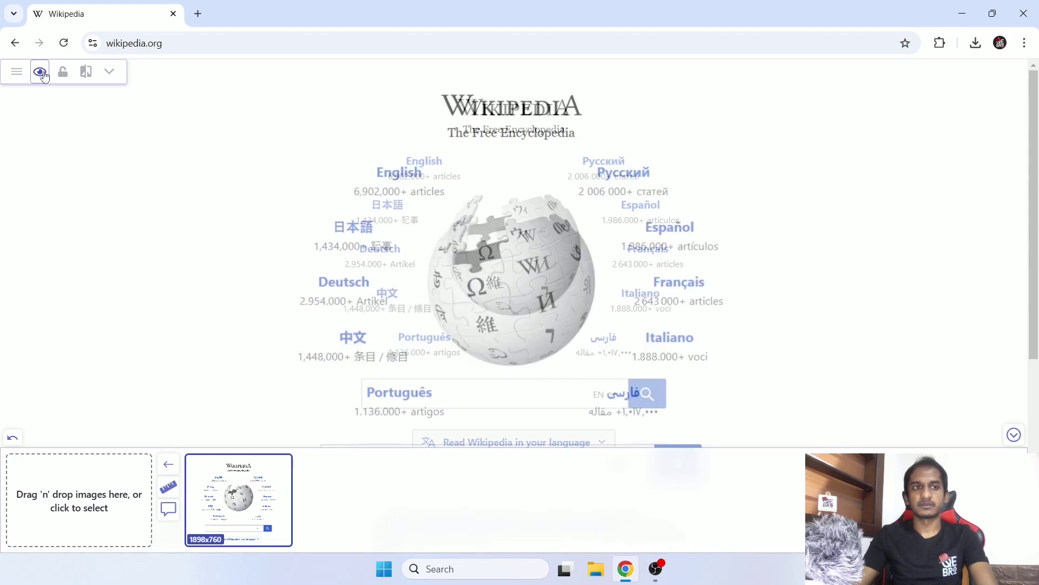
Step: Lock the overlay, select part of the page tagline beneath it, and toggle the lock again, leaving the overlay unlocked
click(64, 74)
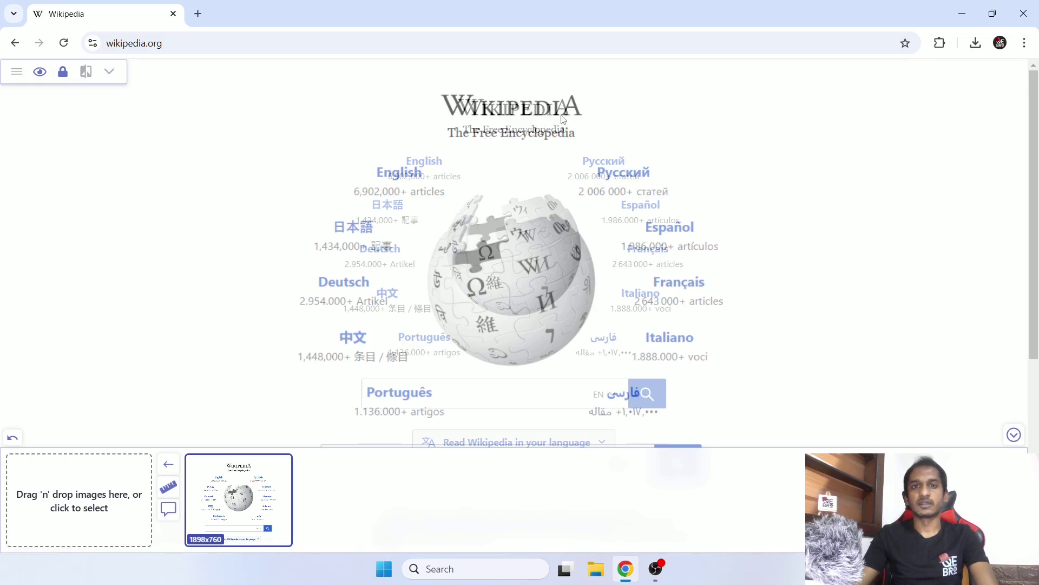
drag(466, 132, 523, 133)
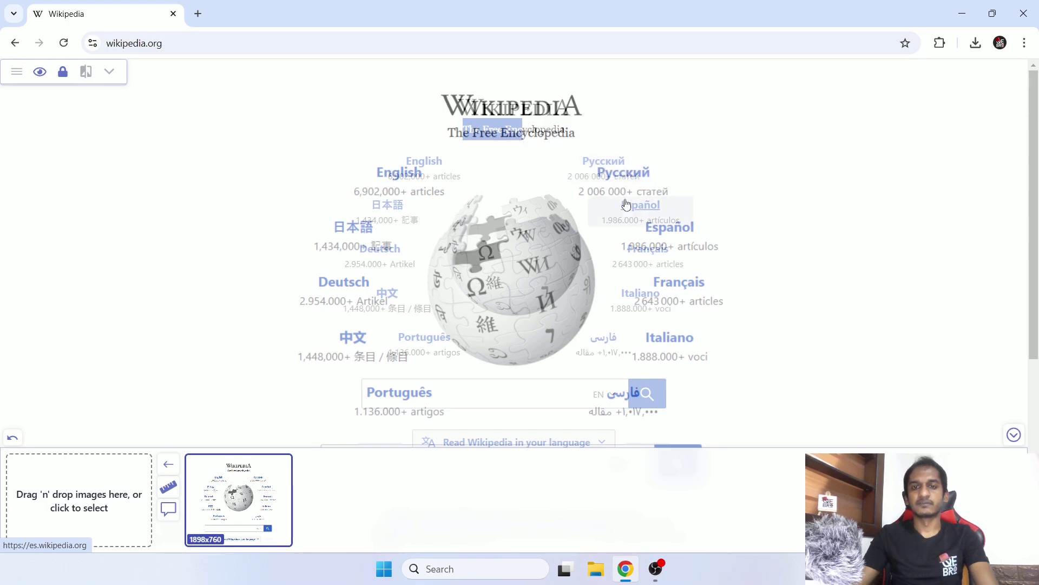
click(63, 71)
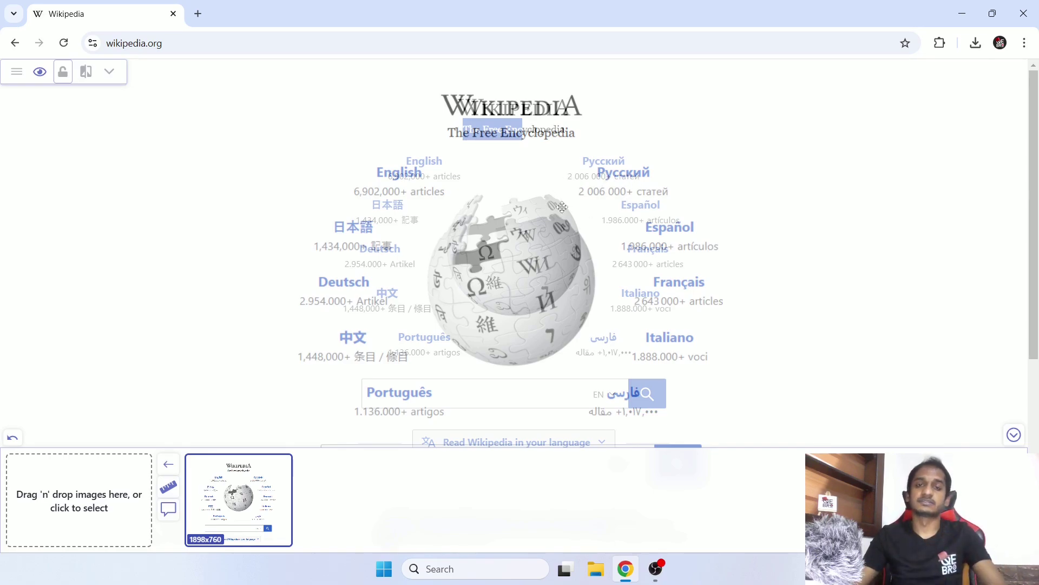
click(63, 72)
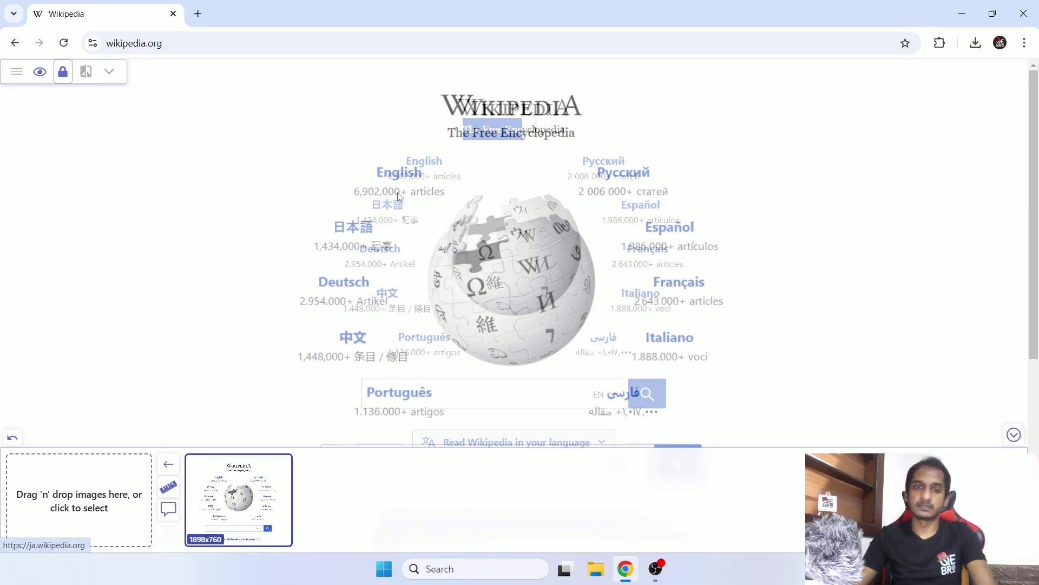
click(64, 75)
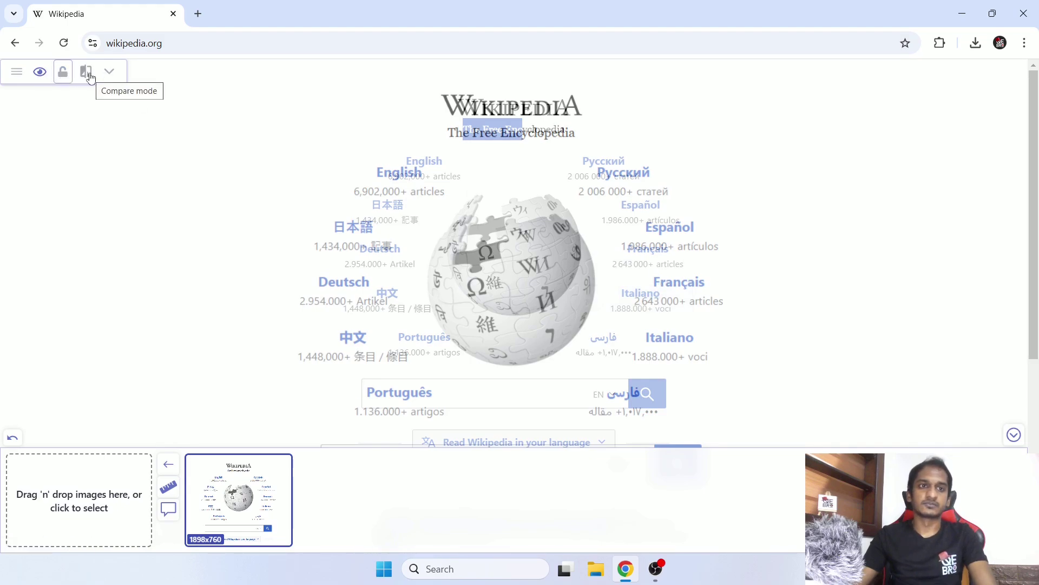
Step: Compare the overlay with the live page by sweeping the Compare mode divider, expand the layer settings, and turn Compare mode off
click(86, 74)
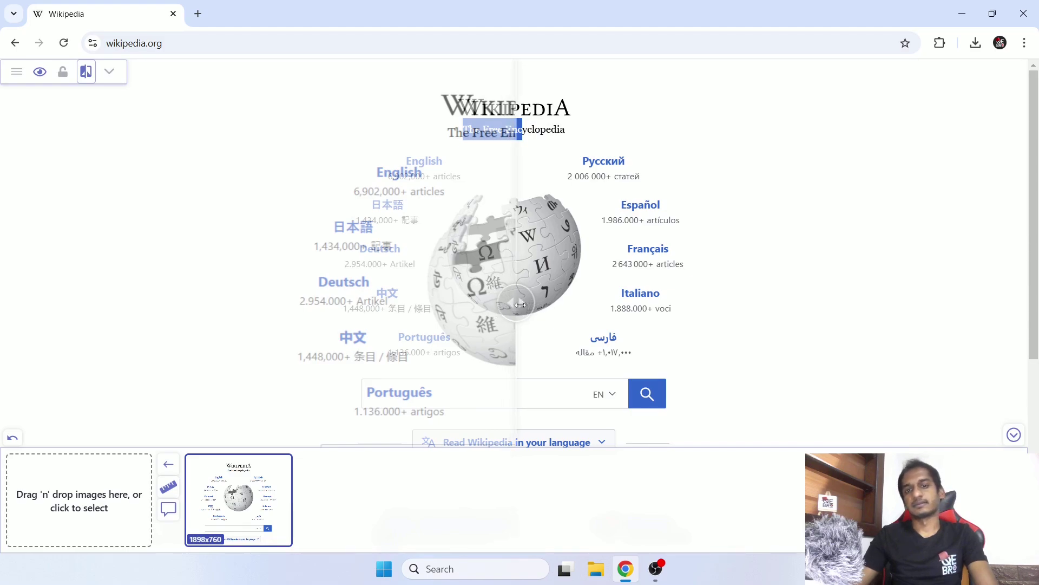
drag(518, 305, 564, 307)
drag(625, 307, 514, 303)
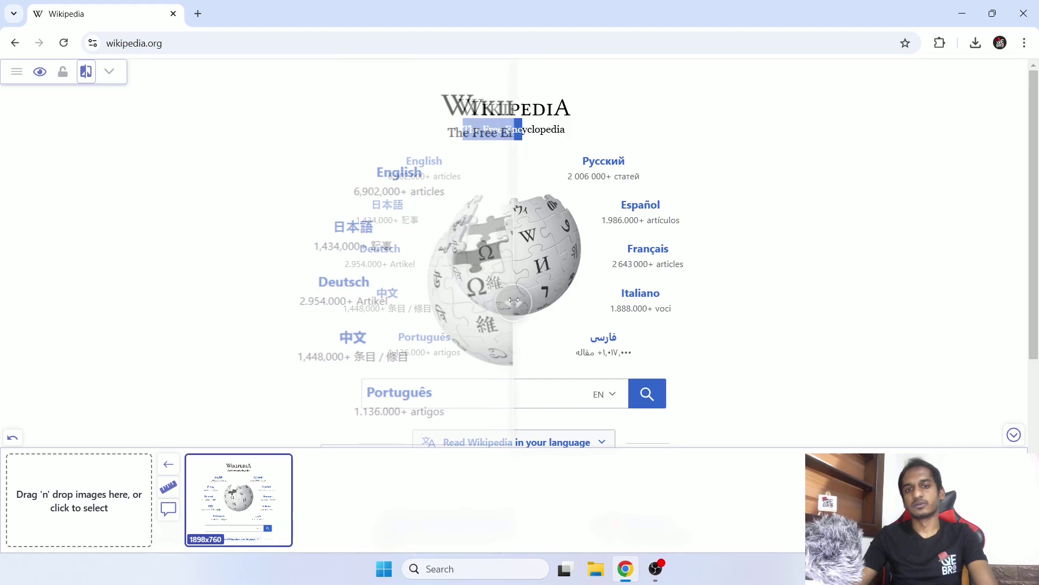
drag(614, 296, 489, 244)
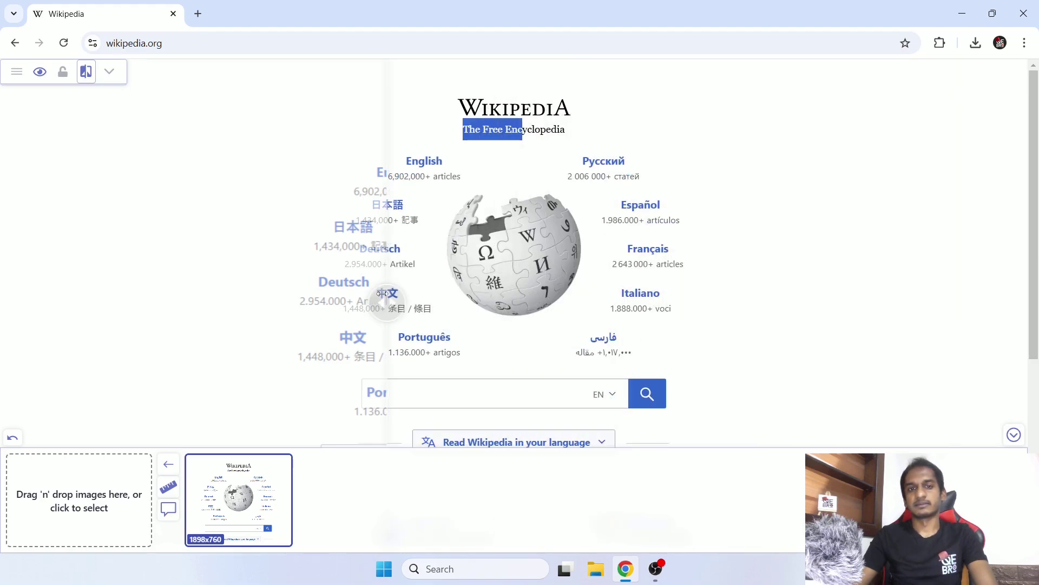
drag(382, 293, 788, 352)
click(109, 72)
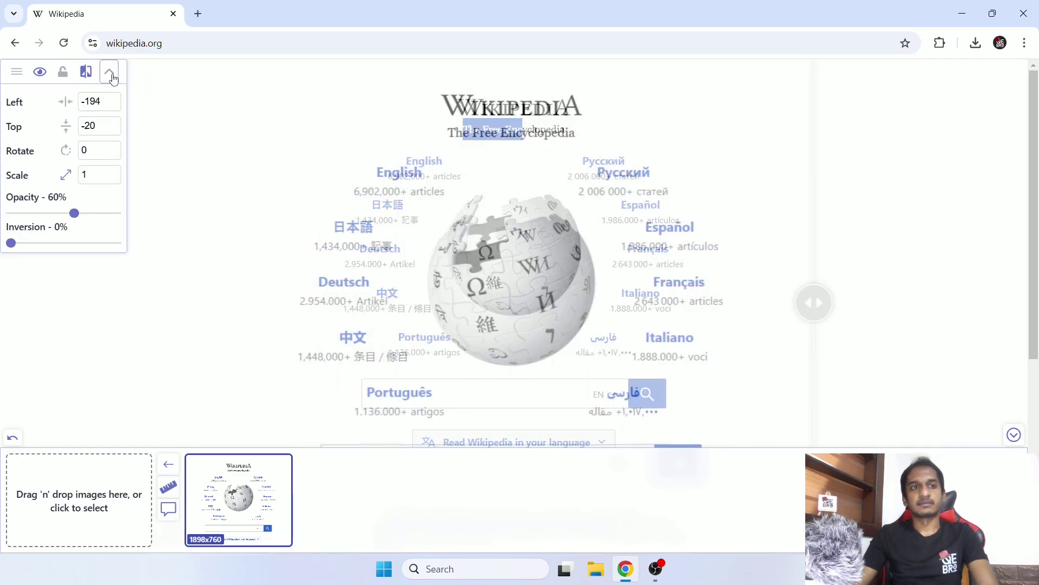
drag(814, 207, 709, 207)
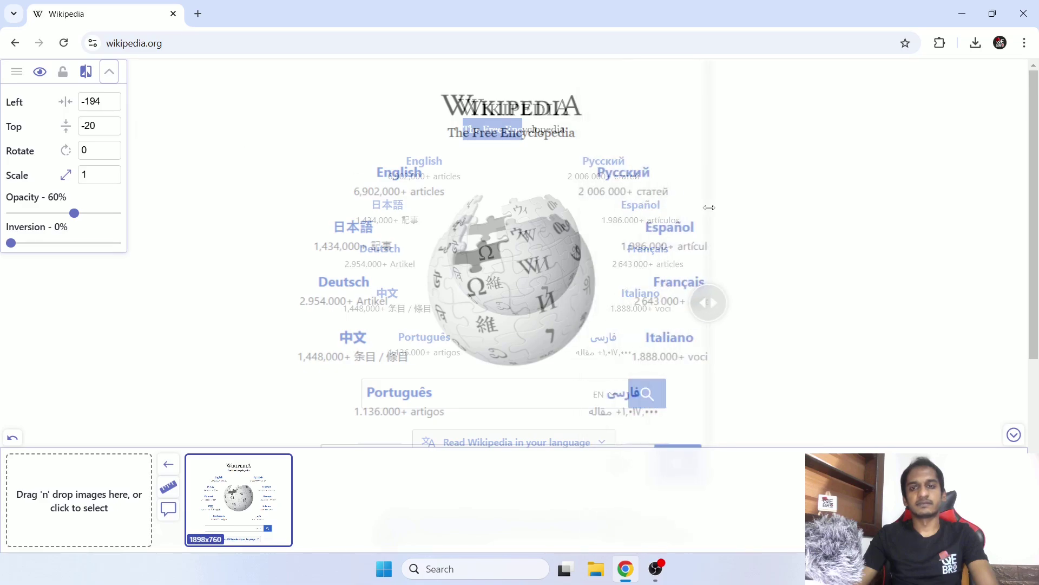
click(86, 72)
Step: Shift the overlay slightly upward to about Left -203 and Top -55, and centre it horizontally and vertically
mouse_move(538, 200)
mouse_down()
mouse_move(635, 211)
mouse_move(782, 256)
mouse_move(528, 200)
mouse_move(532, 184)
mouse_up()
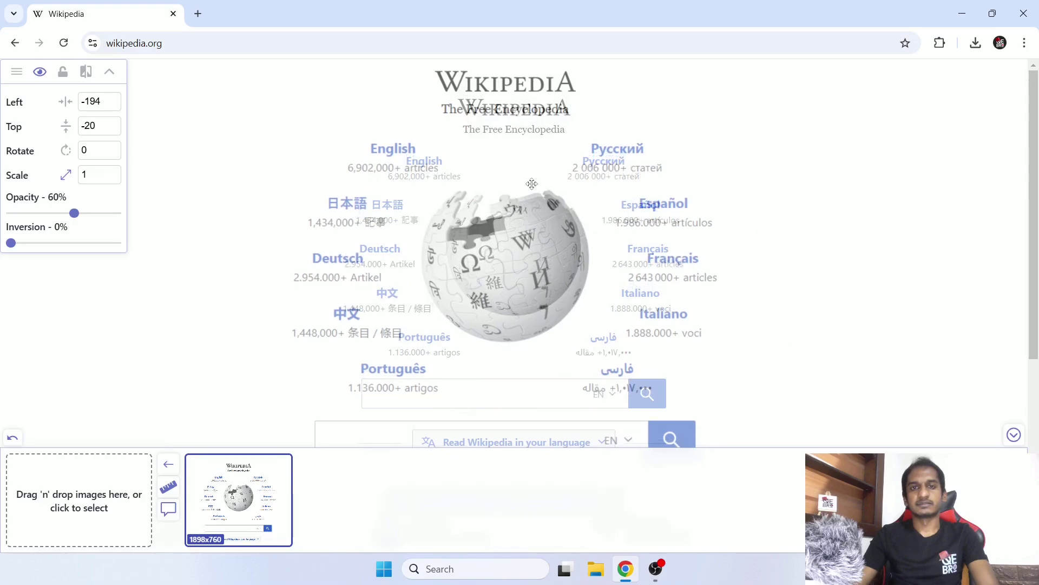
click(65, 102)
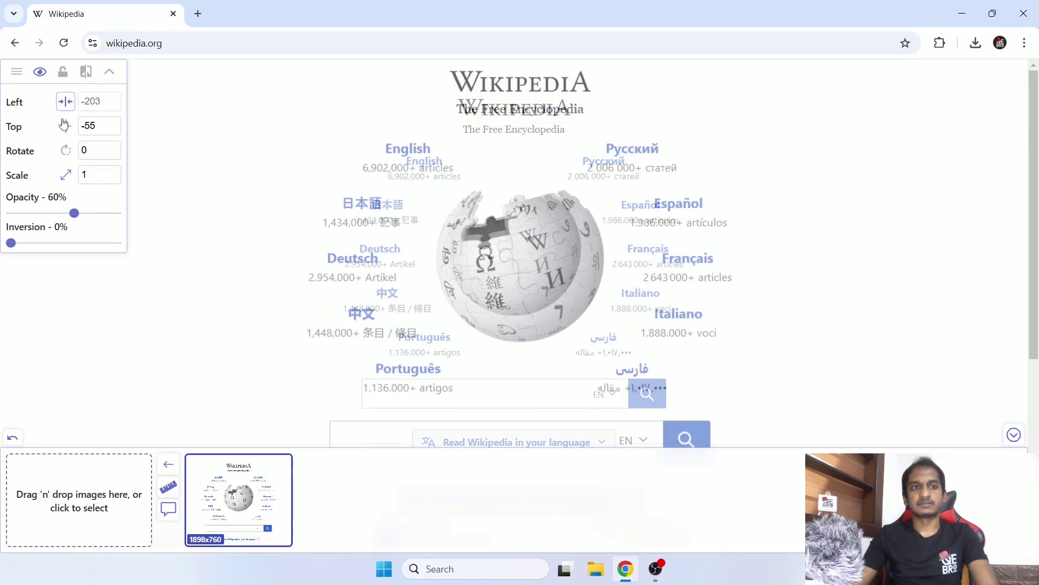
click(64, 126)
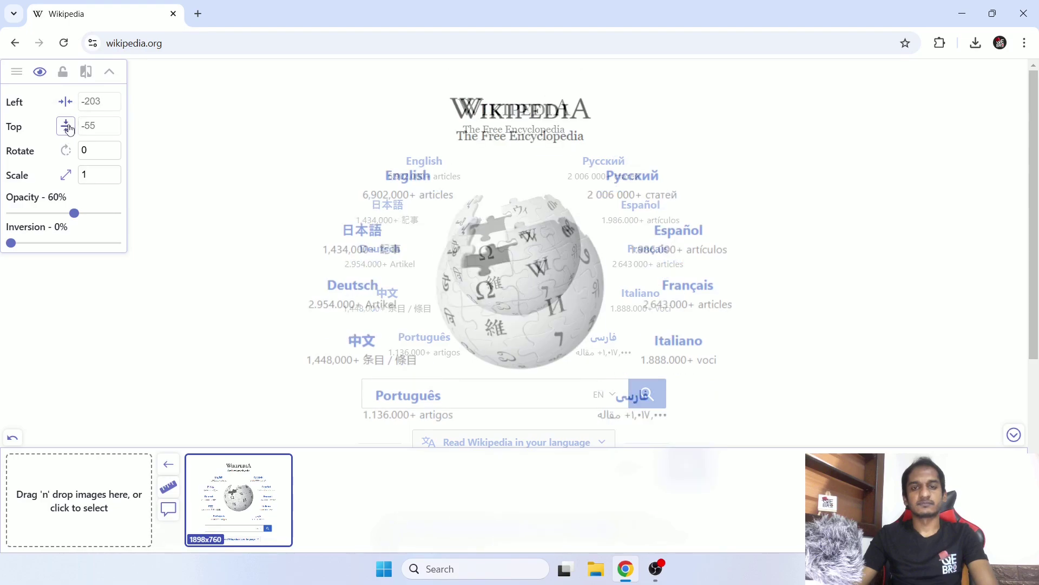
Step: Rotate the screenshot overlay to 90 degrees and set its rotation back to 0
click(64, 152)
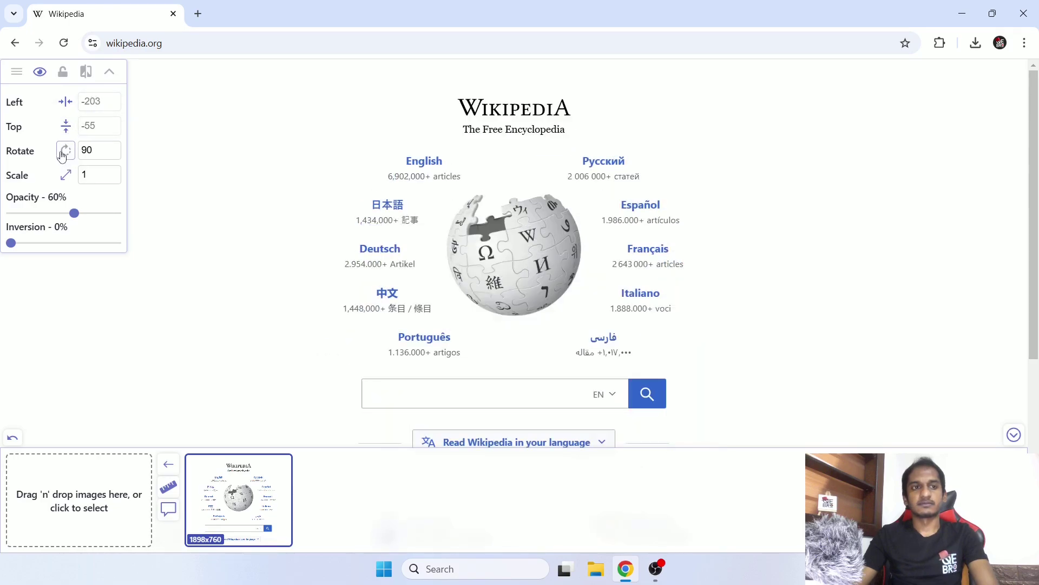
click(65, 152)
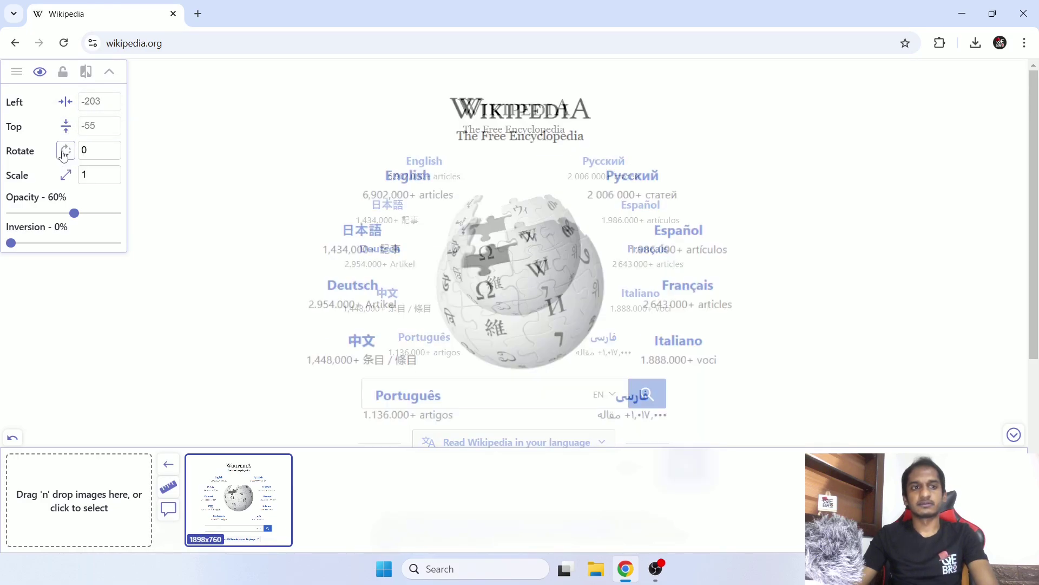
Step: Switch the overlay's sizing option from Scale to Width and reduce its opacity to 16%
click(66, 175)
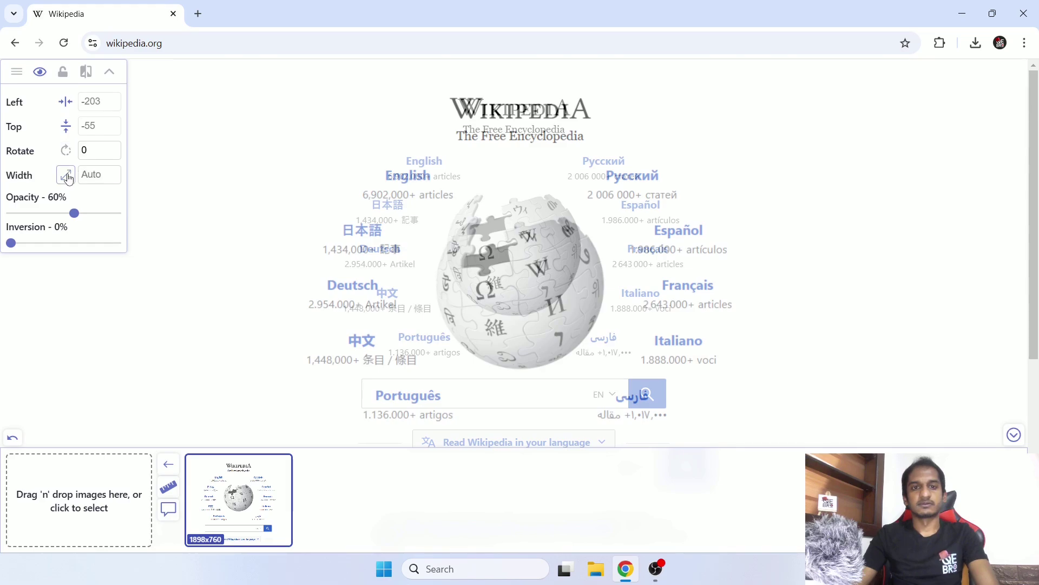
click(67, 177)
click(67, 177)
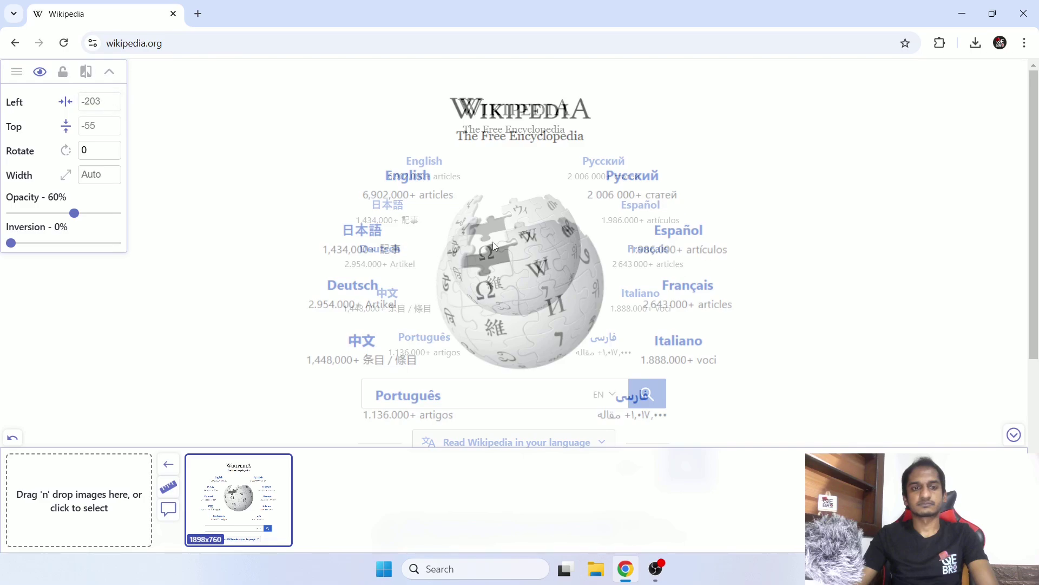
drag(74, 213, 29, 216)
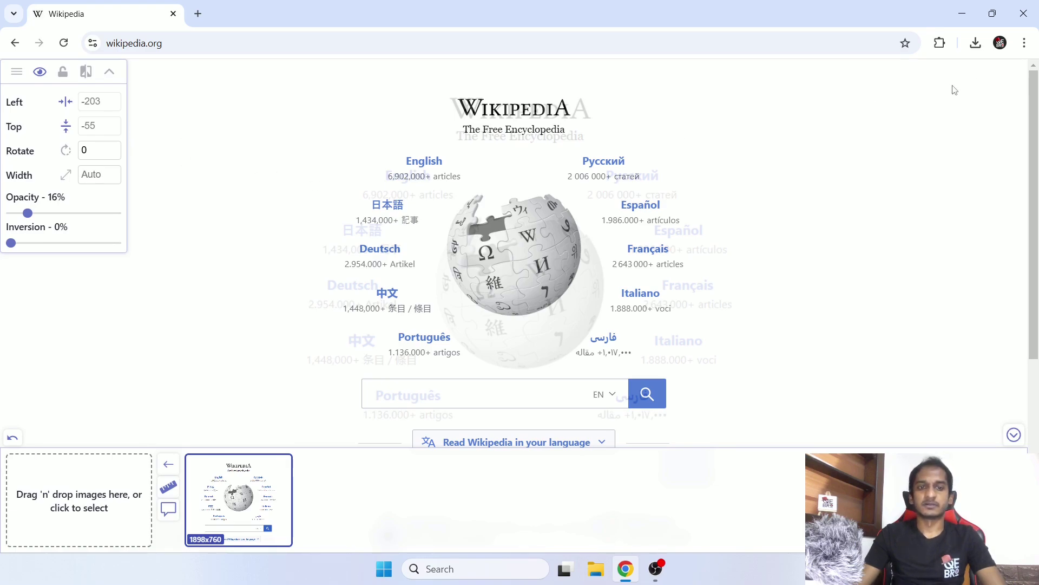
Step: Turn off the Pixel Perfect Pro overlay and open the Responsive Tester extension's device list
click(939, 46)
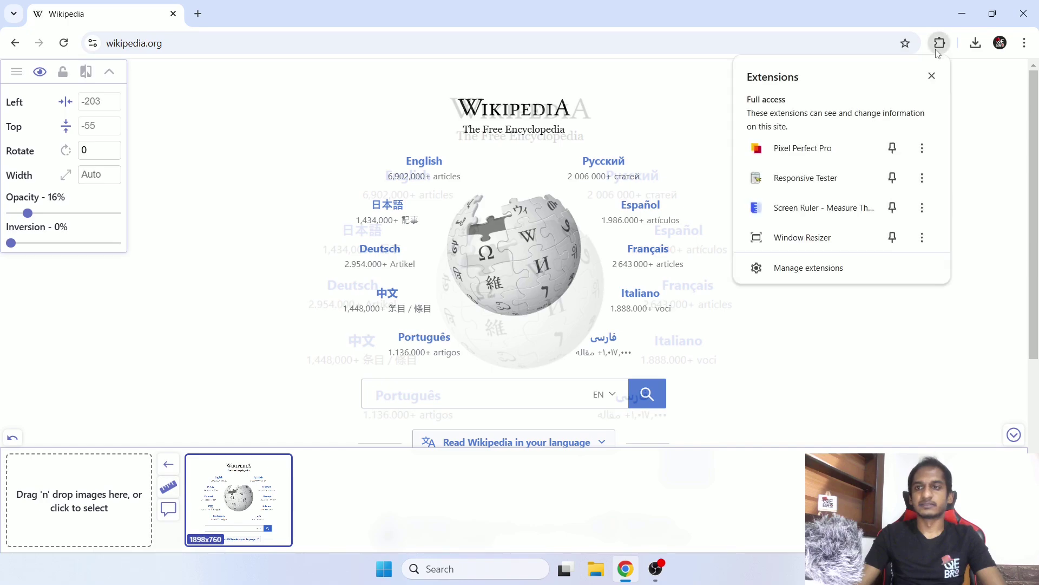
click(812, 150)
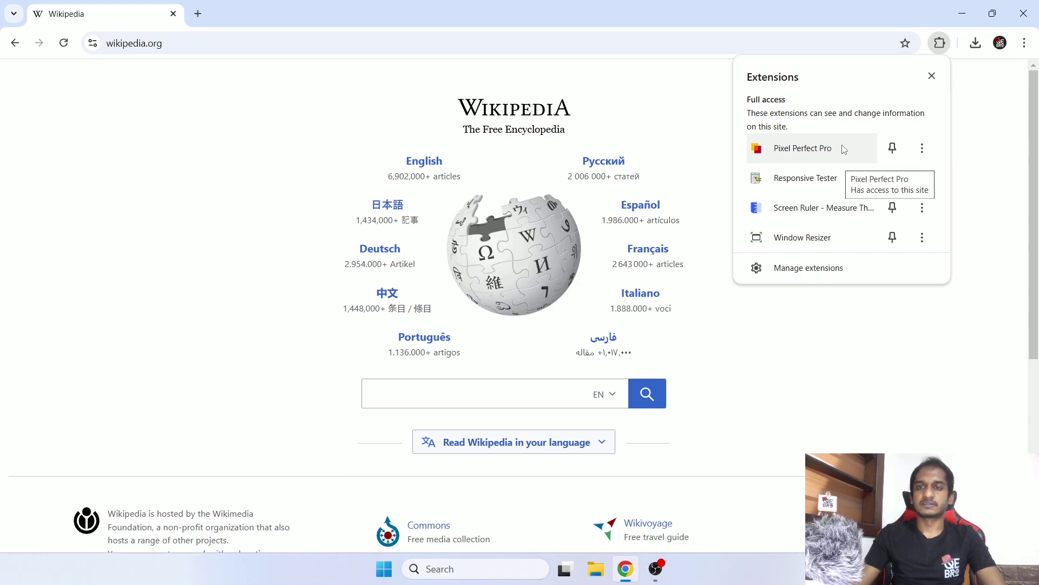
click(791, 184)
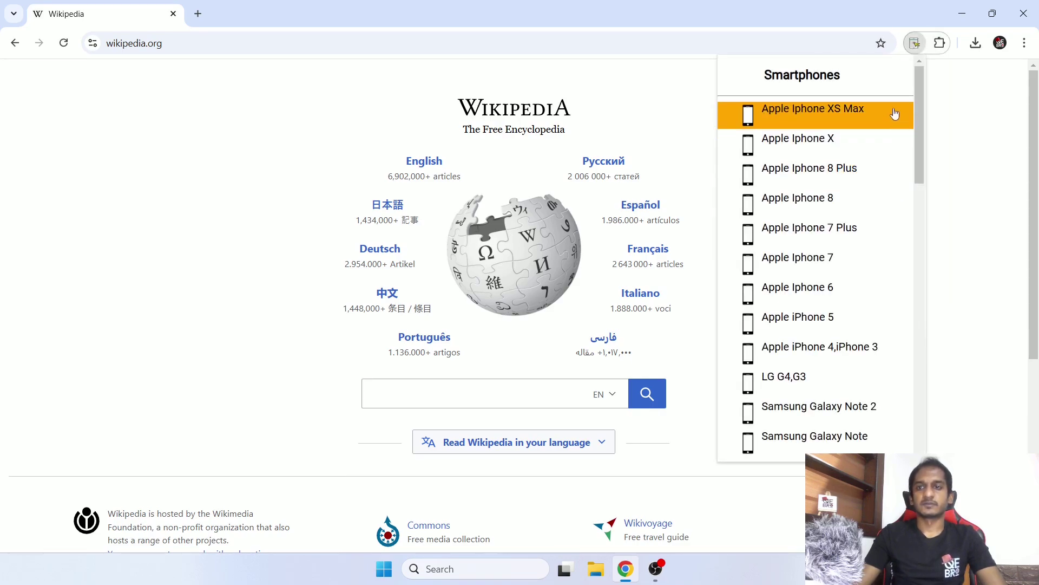
mouse_move(921, 83)
mouse_down()
mouse_move(920, 377)
mouse_move(914, 85)
mouse_up()
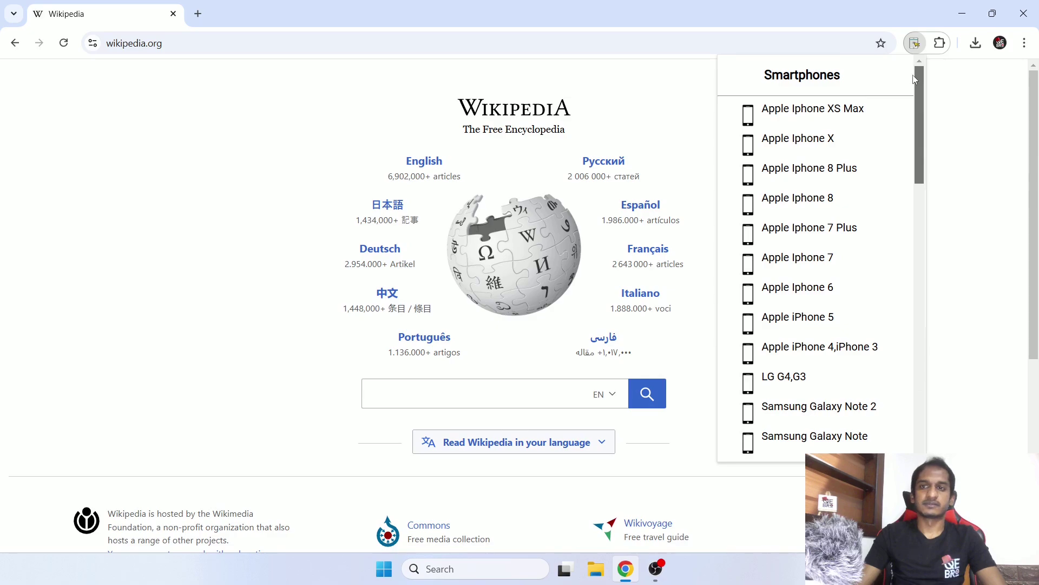
drag(914, 79, 936, 55)
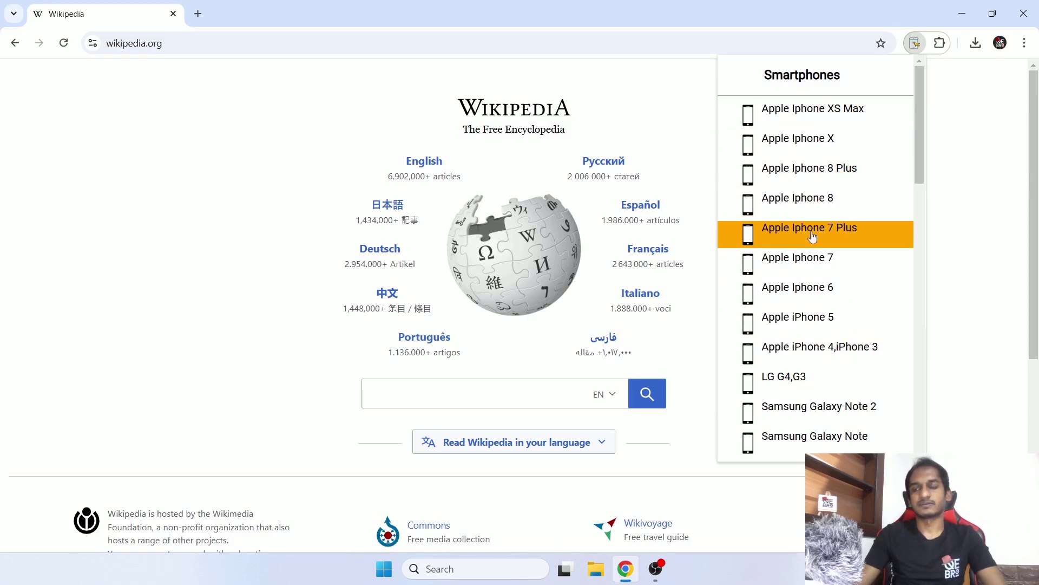
Step: Preview the Wikipedia page at Apple iPhone X size, check its layout down to the footer, and close the preview window
click(847, 152)
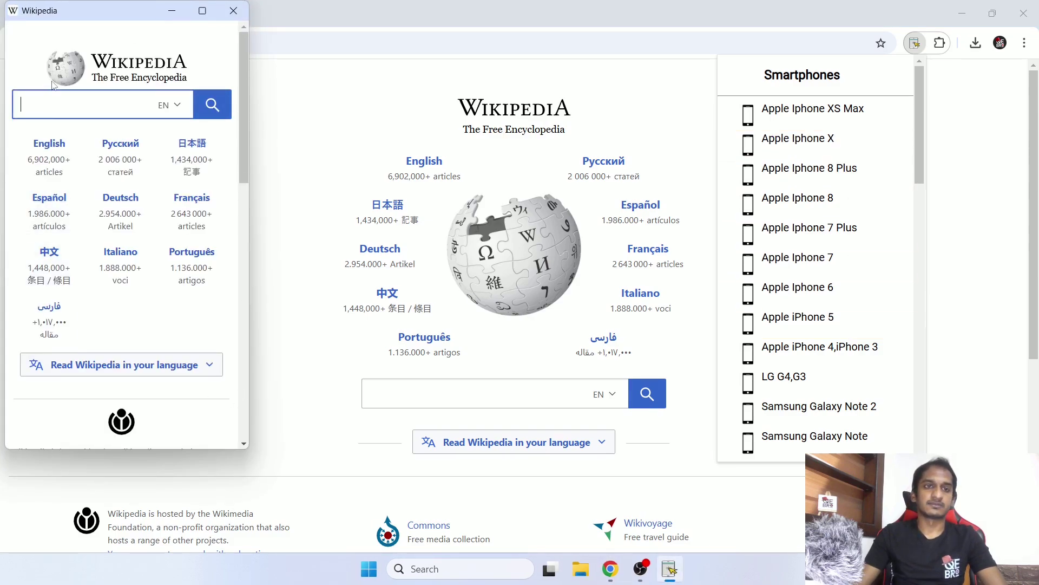
drag(104, 17, 227, 51)
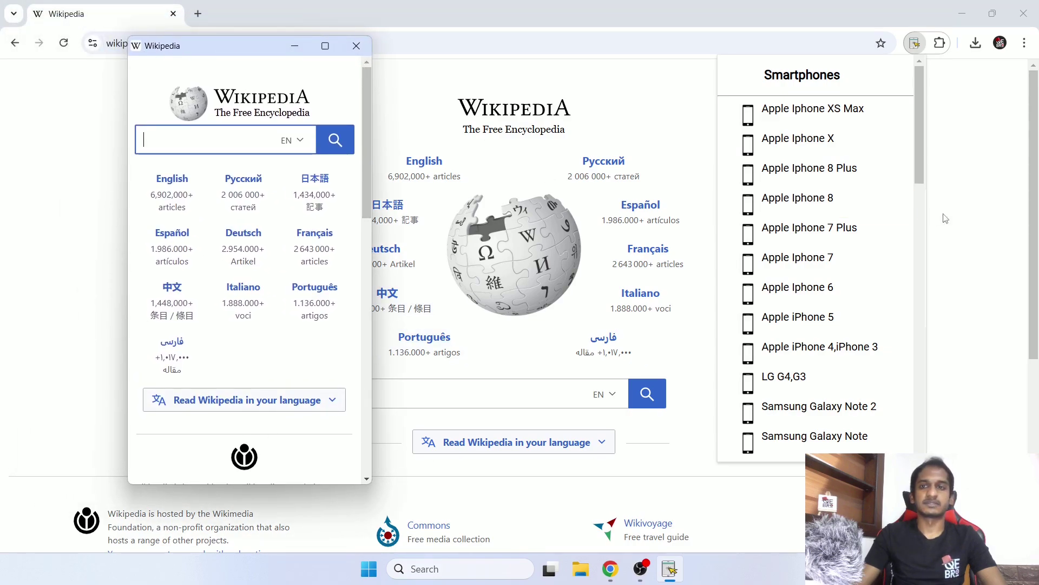
scroll(302, 182, down, 10)
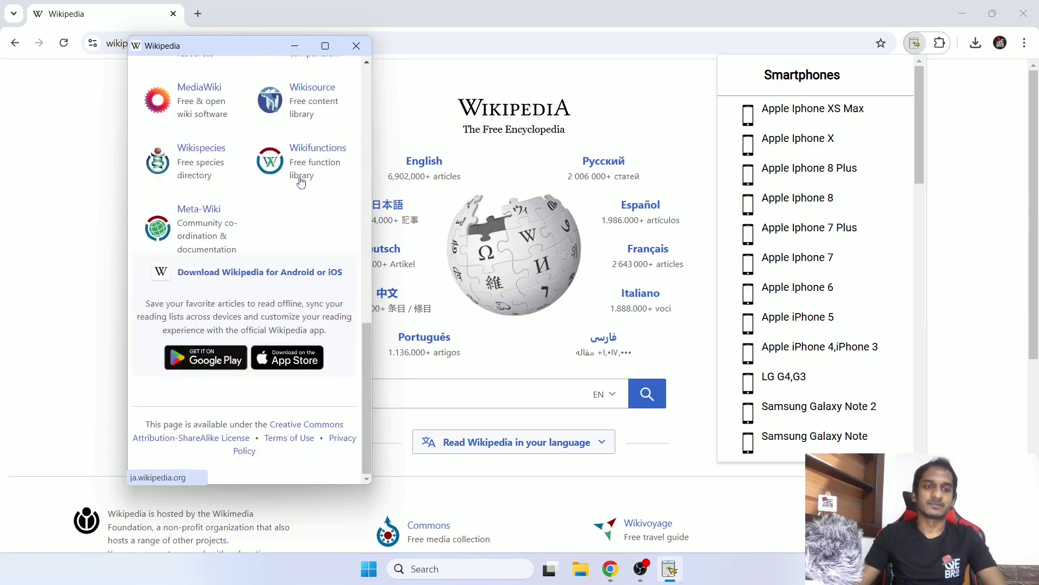
scroll(301, 182, up, 10)
scroll(306, 209, down, 5)
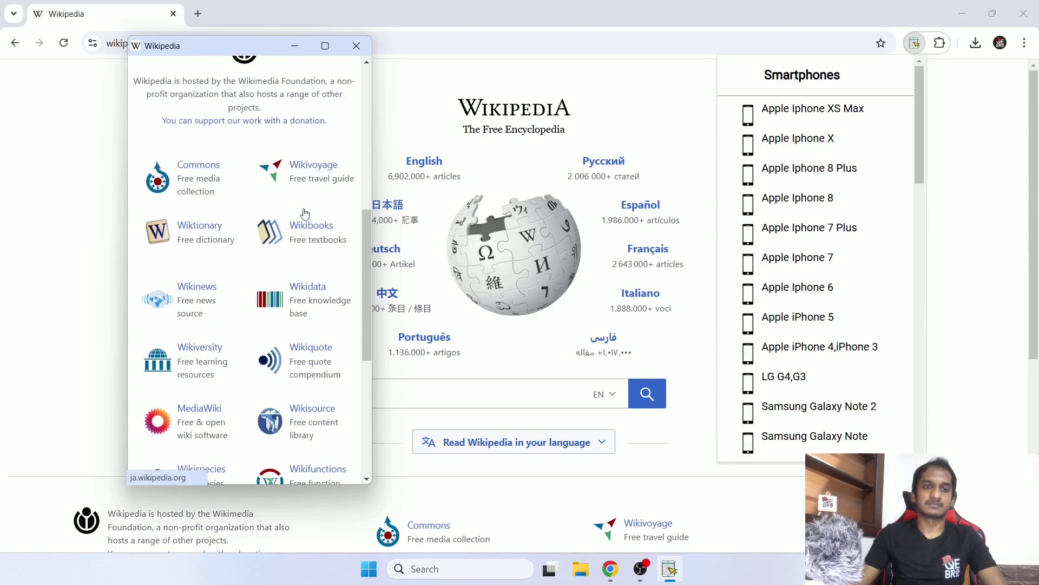
scroll(305, 213, down, 5)
scroll(303, 211, up, 10)
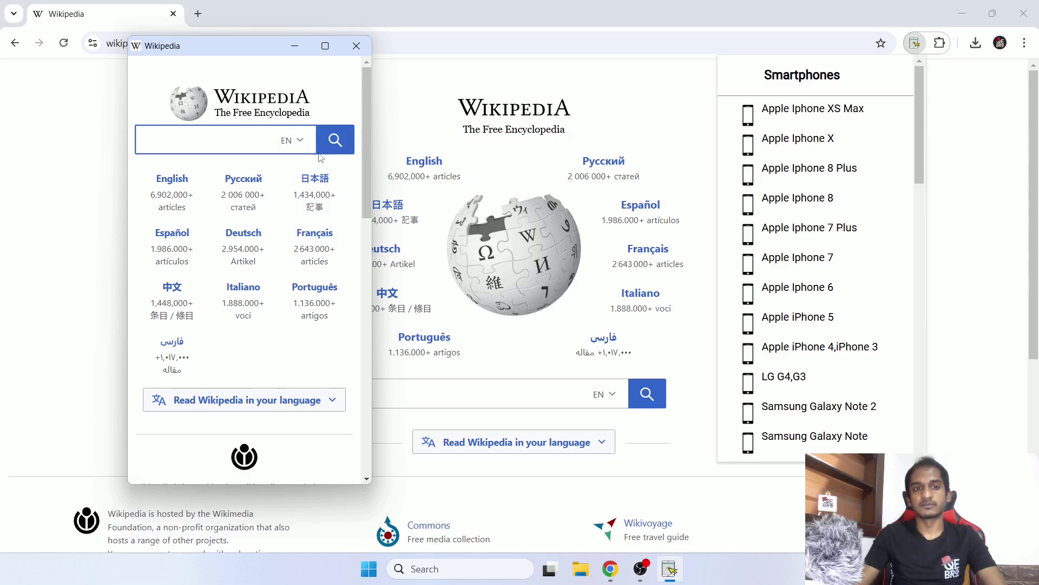
click(356, 46)
Step: Preview the page at Microsoft Lumia Series size, review its mobile layout, and close the preview window
scroll(968, 322, down, 5)
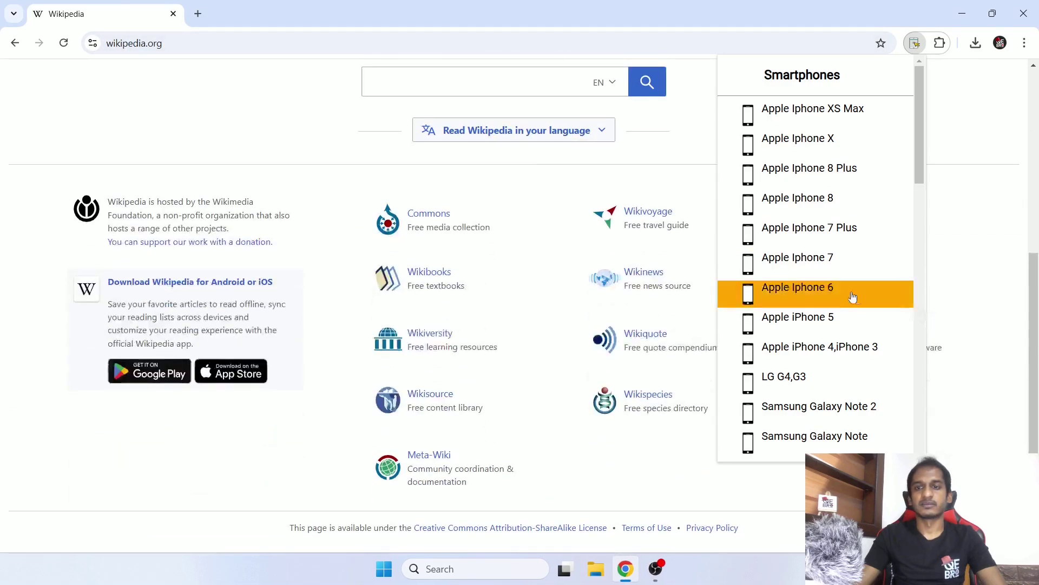
scroll(839, 282, down, 5)
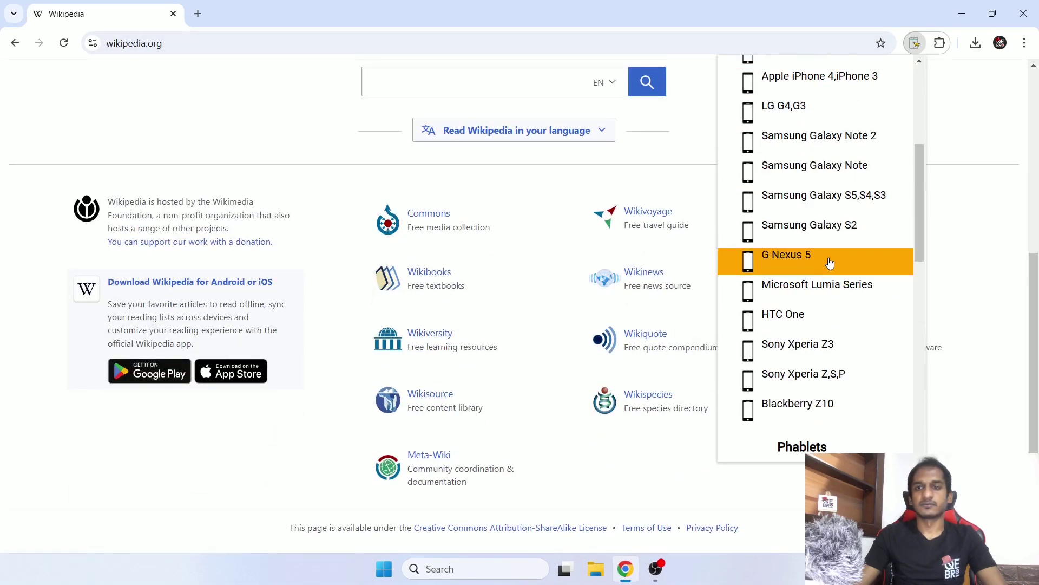
click(825, 291)
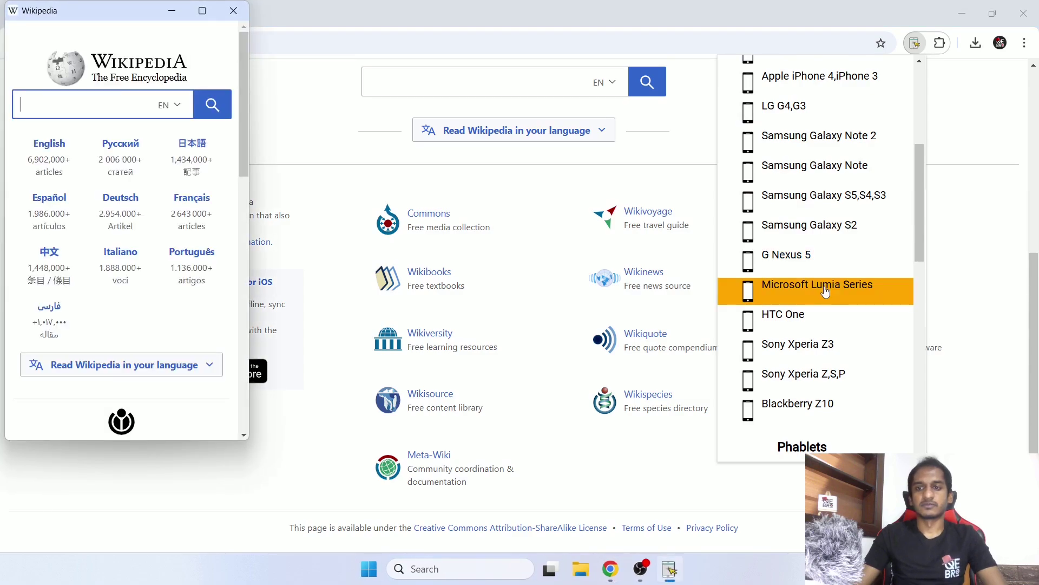
scroll(84, 198, down, 10)
scroll(99, 201, up, 8)
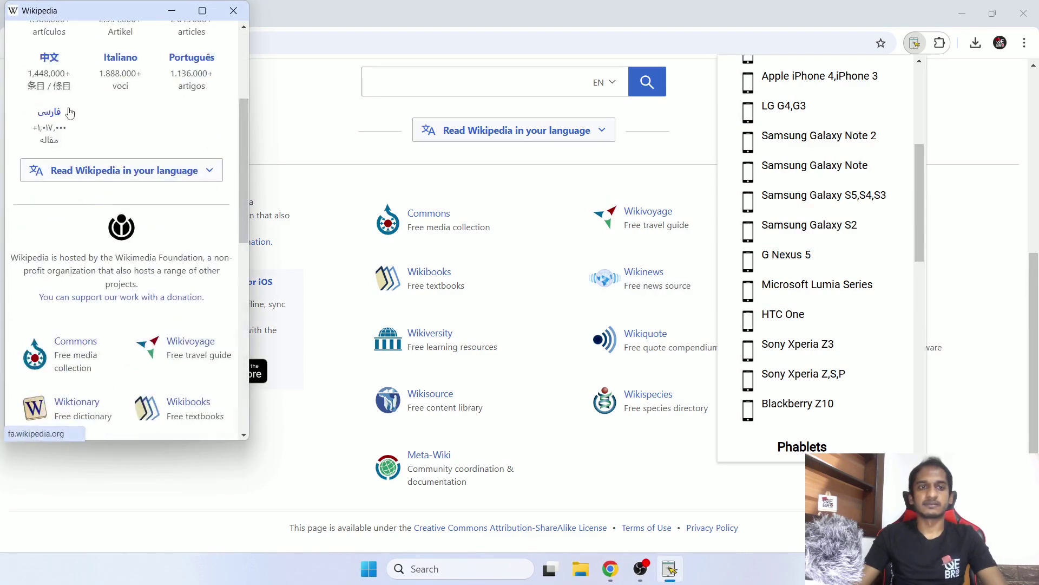
scroll(100, 201, up, 5)
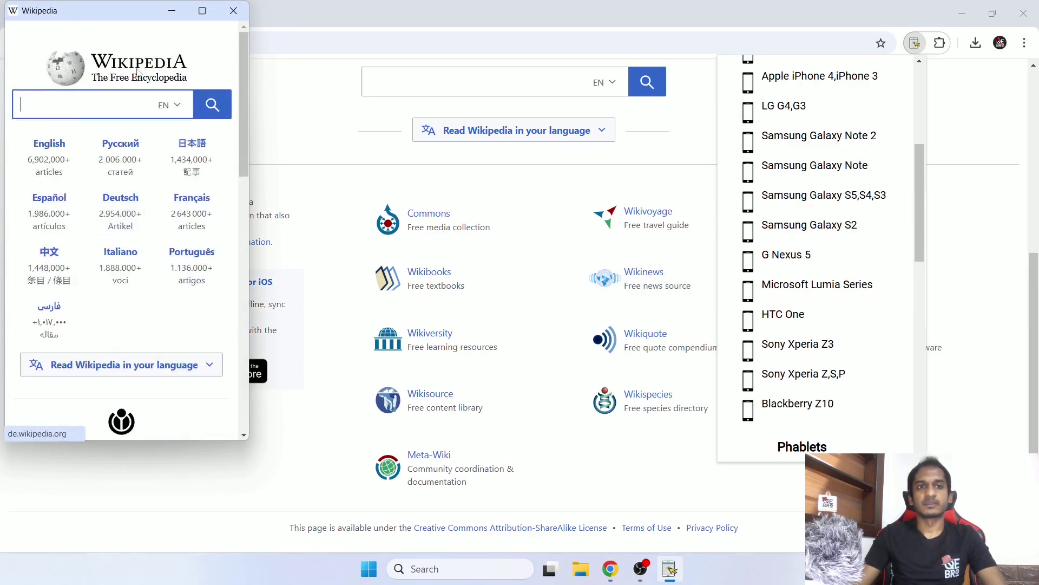
click(234, 10)
Step: Preview the page at the Amazon Kindle Fire HD 7 tablet size and close the preview window
scroll(858, 228, down, 5)
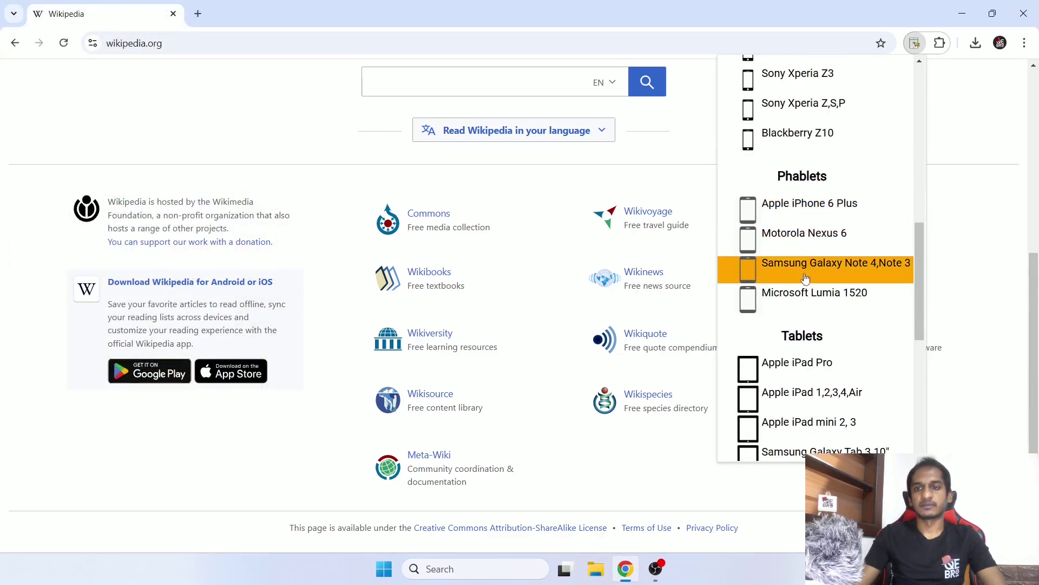
scroll(805, 279, down, 2)
scroll(805, 280, down, 4)
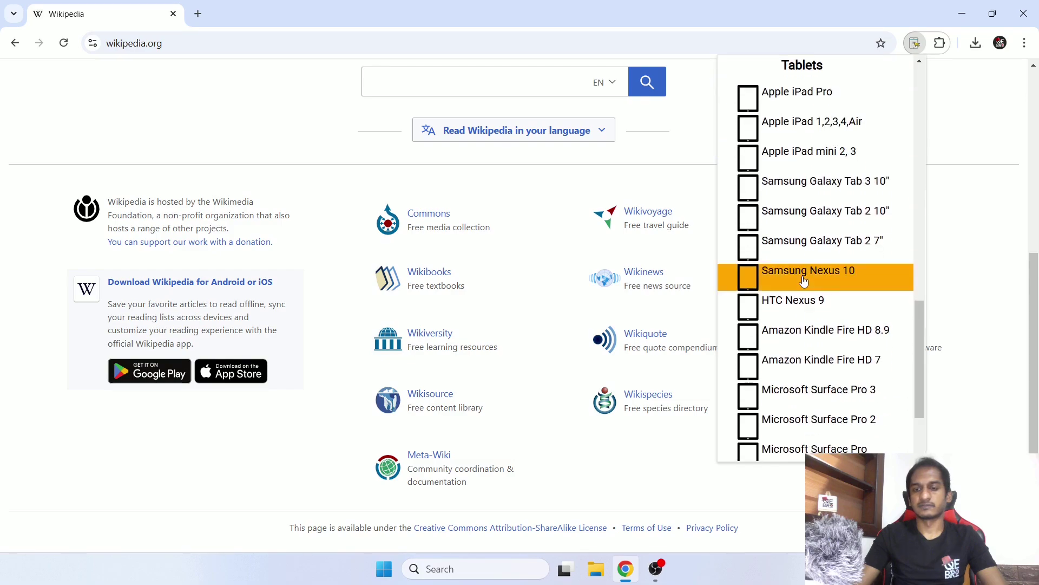
scroll(804, 280, down, 2)
click(793, 298)
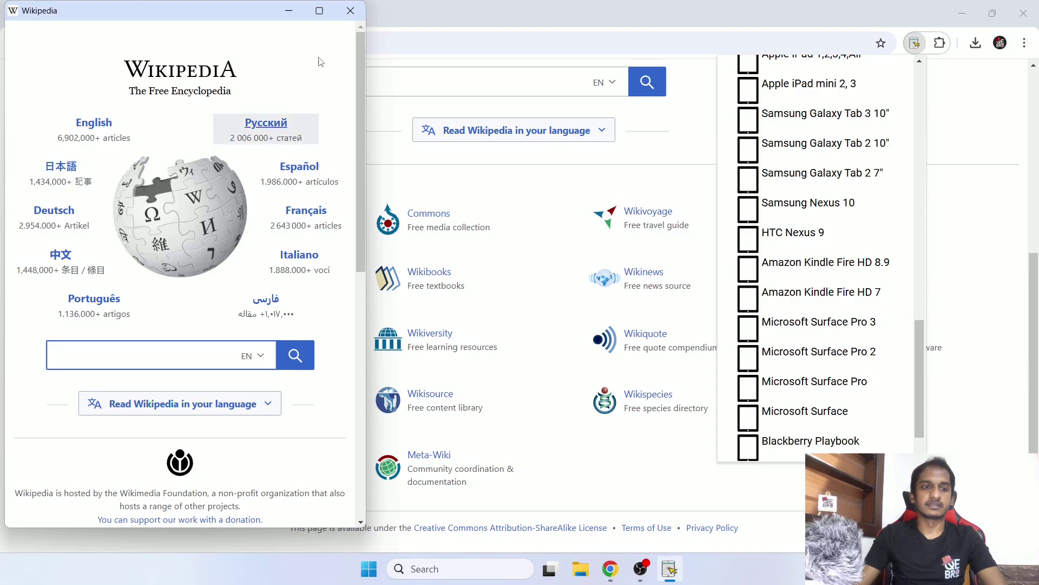
click(351, 11)
Step: Review the smartphones, phablets and tablets offered in the Responsive Tester device list, and close the list
scroll(838, 318, down, 1)
scroll(838, 318, up, 7)
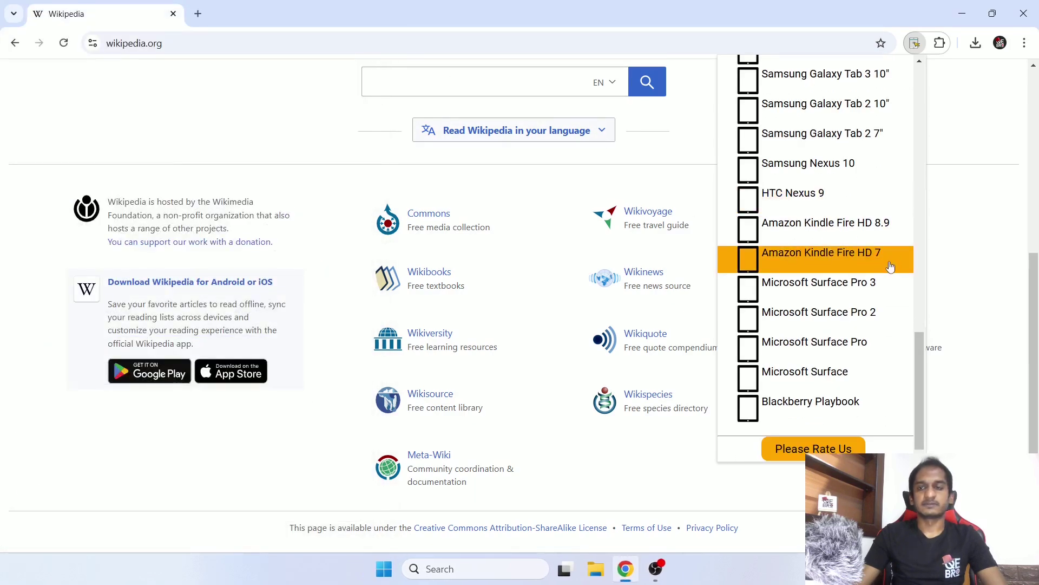
scroll(890, 267, up, 4)
scroll(890, 266, up, 12)
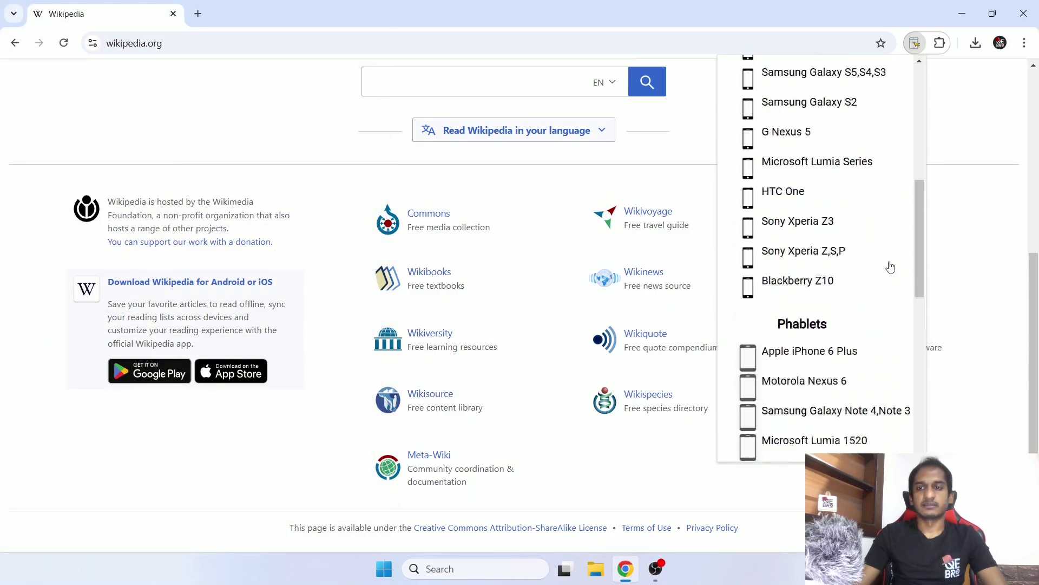
scroll(848, 266, down, 15)
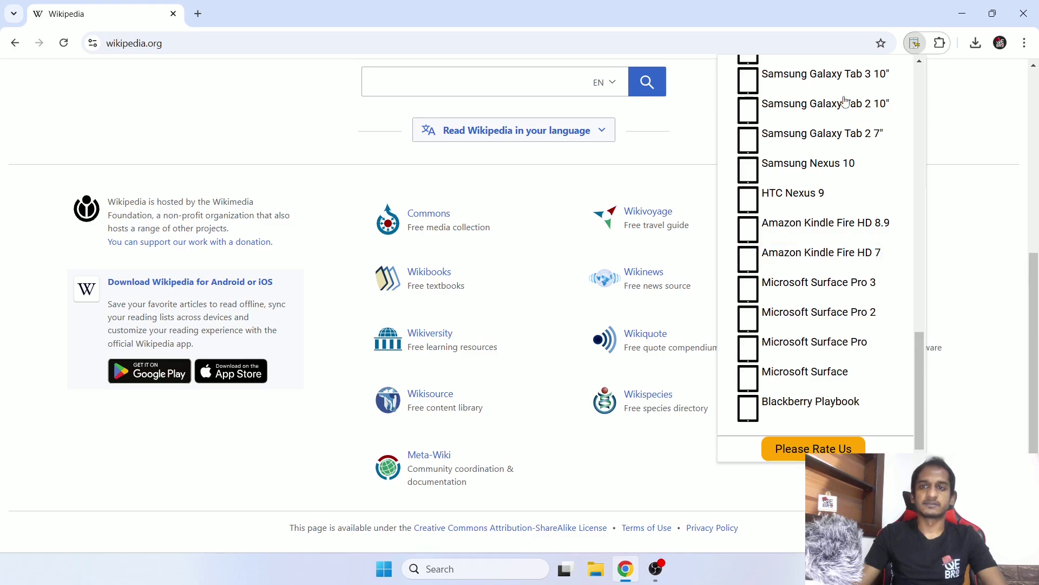
scroll(853, 276, up, 10)
scroll(857, 280, up, 5)
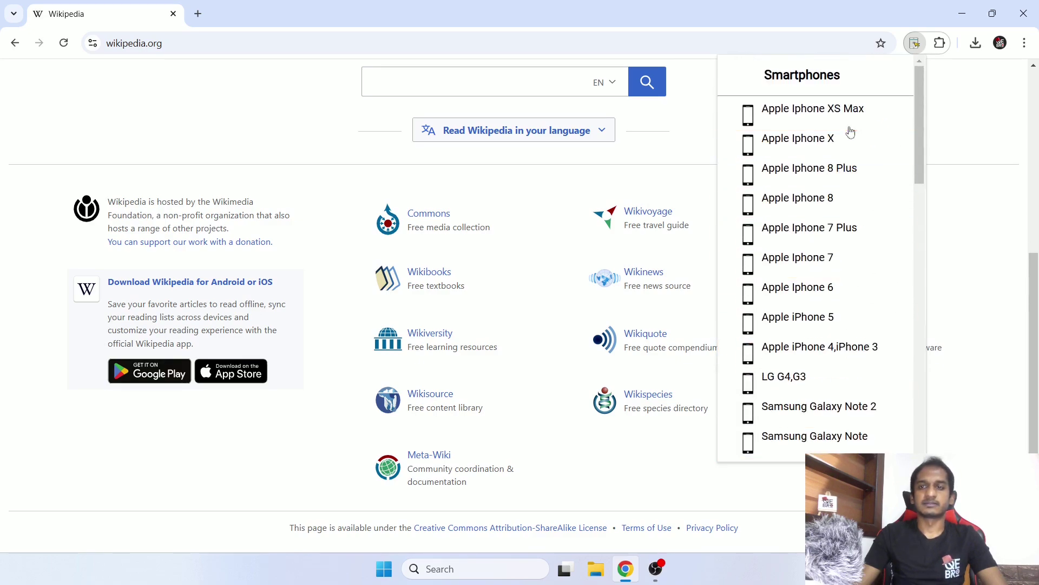
click(946, 120)
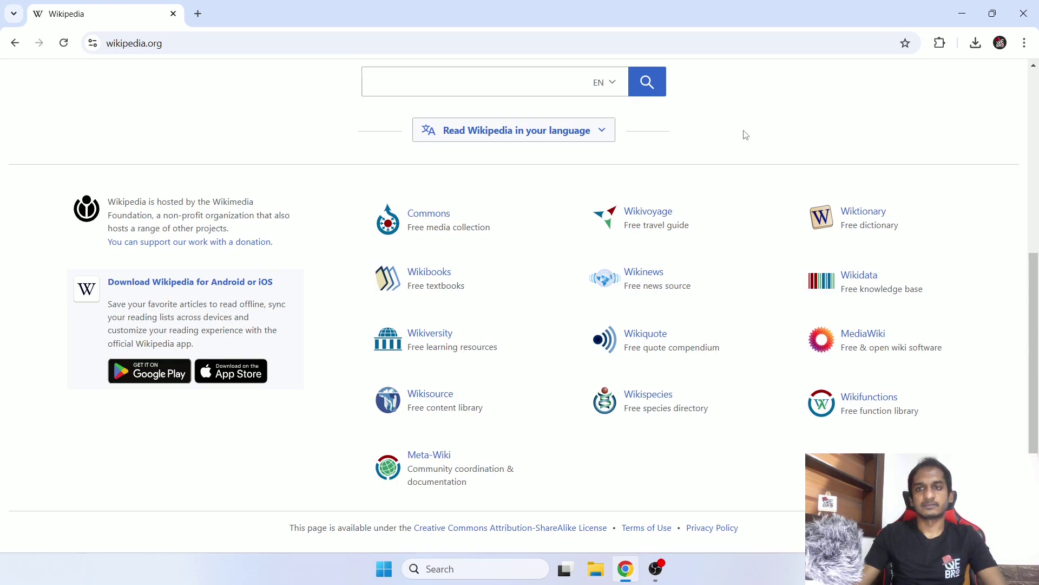
Step: Inspect the Wikipedia page with the developer tools and set the emulated device dimensions to Pixel 7
right_click(760, 118)
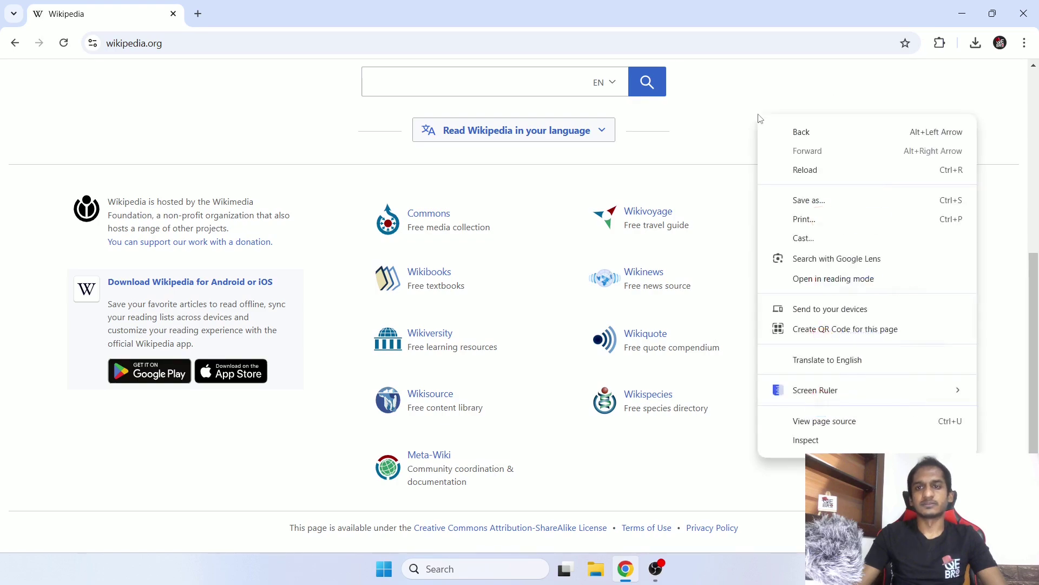
click(808, 440)
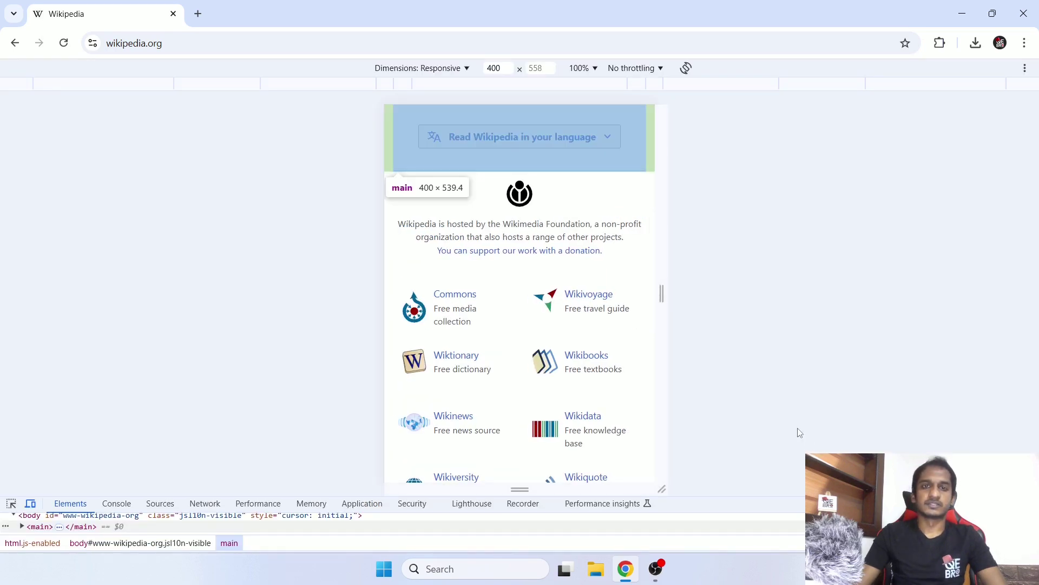
click(448, 69)
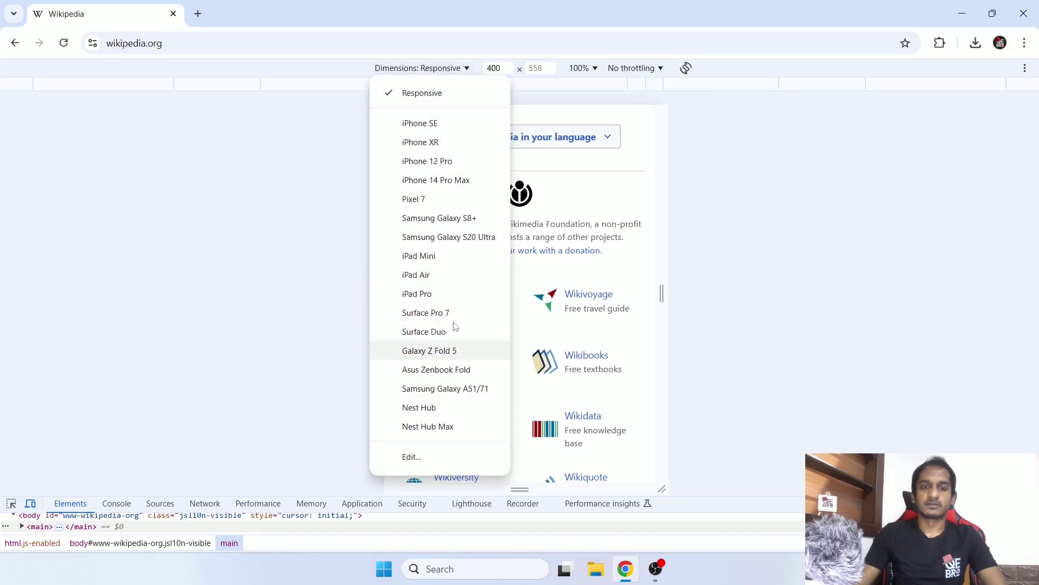
click(438, 195)
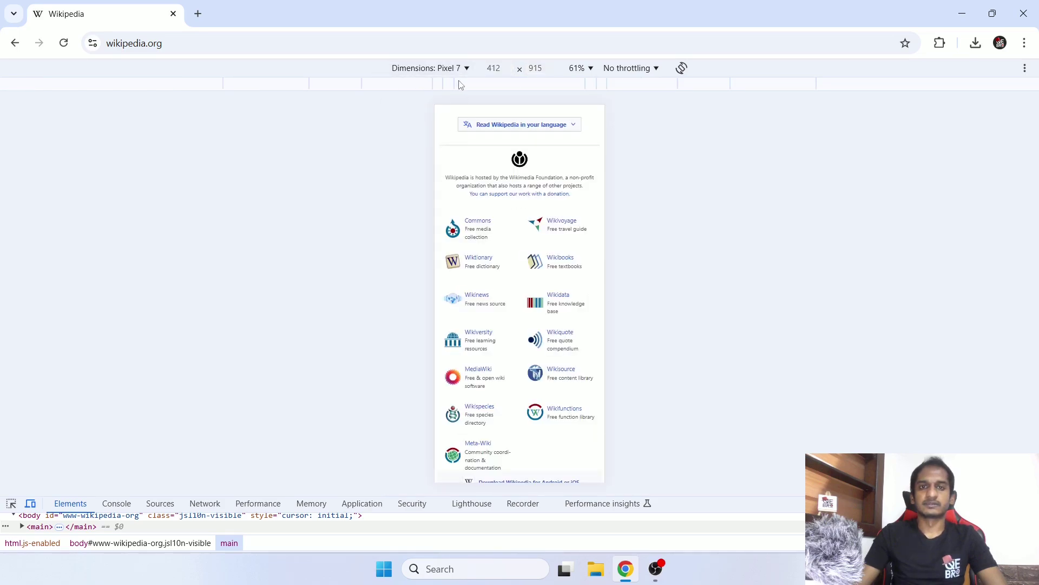
Step: Set the emulated device to iPhone 12 Pro and look through the throttling options, keeping No throttling
click(425, 68)
click(432, 165)
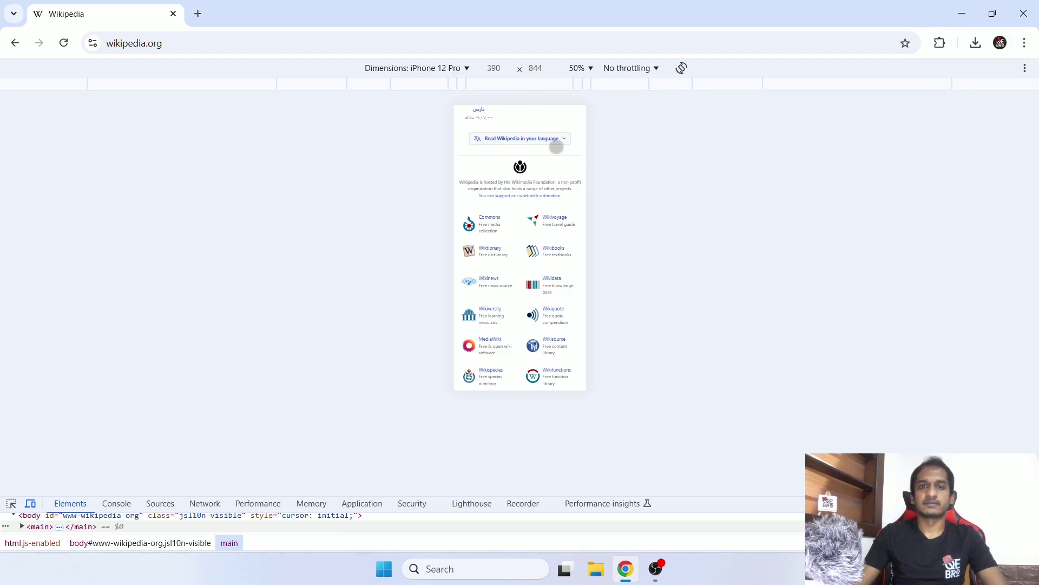
click(642, 70)
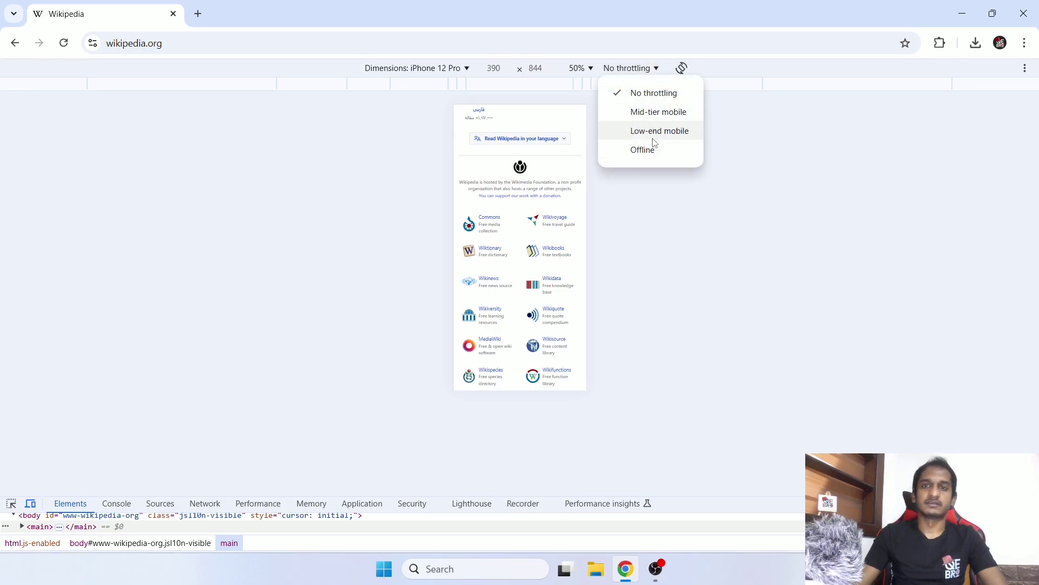
click(645, 76)
Step: Rotate the emulated iPhone 12 Pro to landscape and back to portrait, and close the developer tools
click(684, 69)
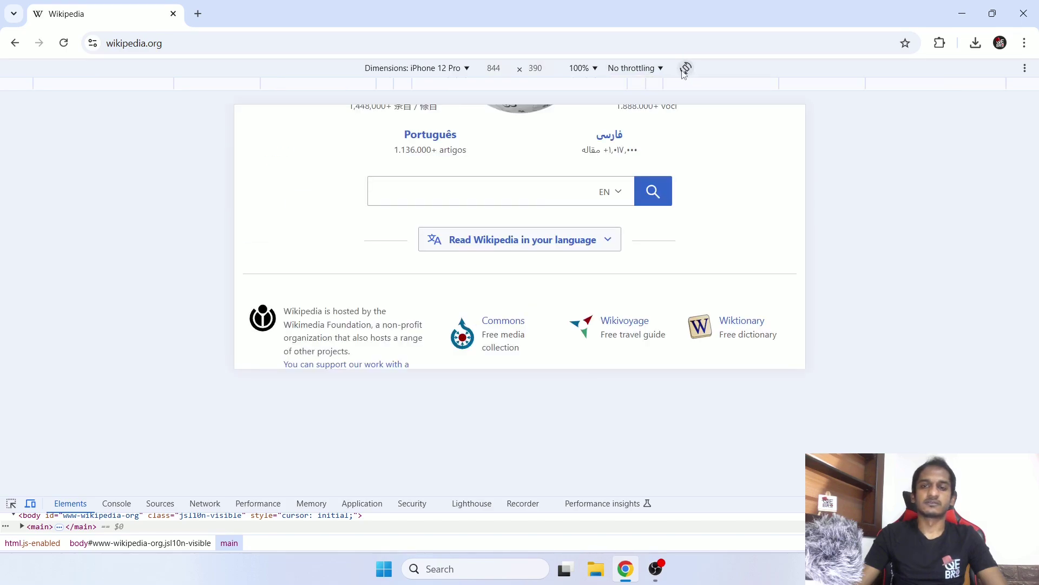
click(684, 69)
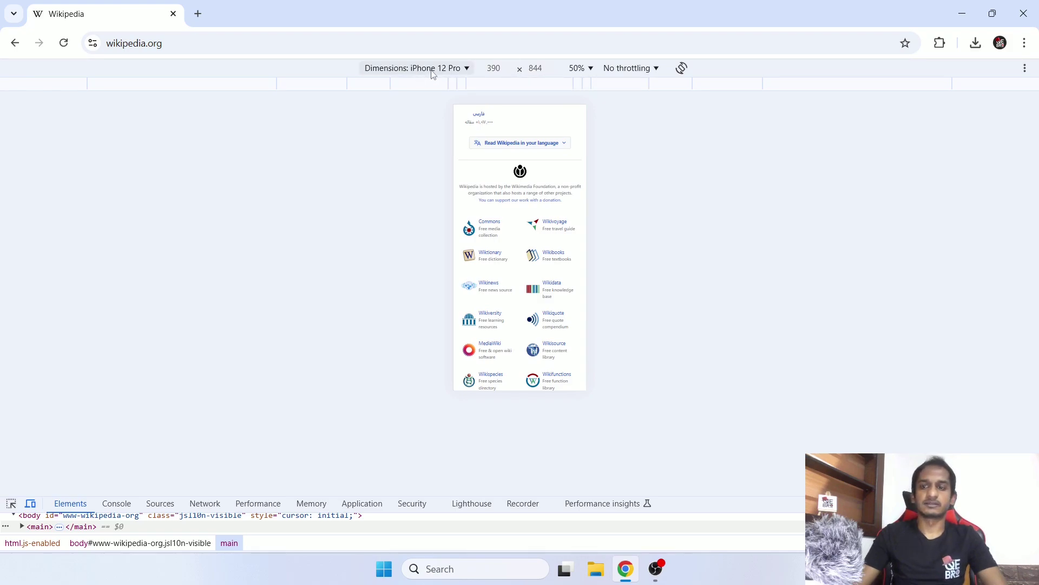
key(F12)
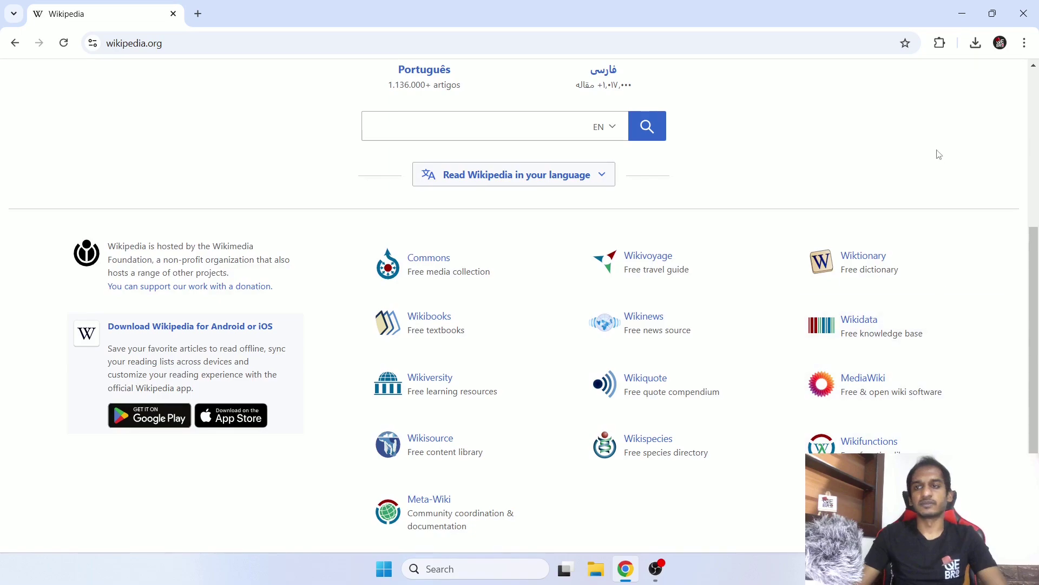
Step: Review the smartphones, phablets and tablets in the Responsive Tester device list once more, and close the list
click(940, 43)
click(837, 183)
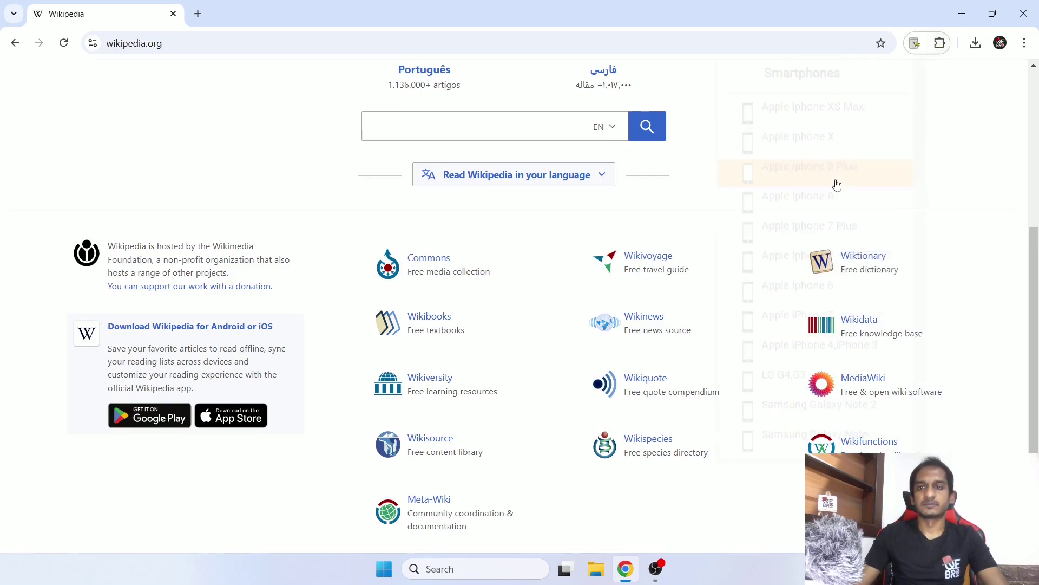
scroll(824, 182, down, 15)
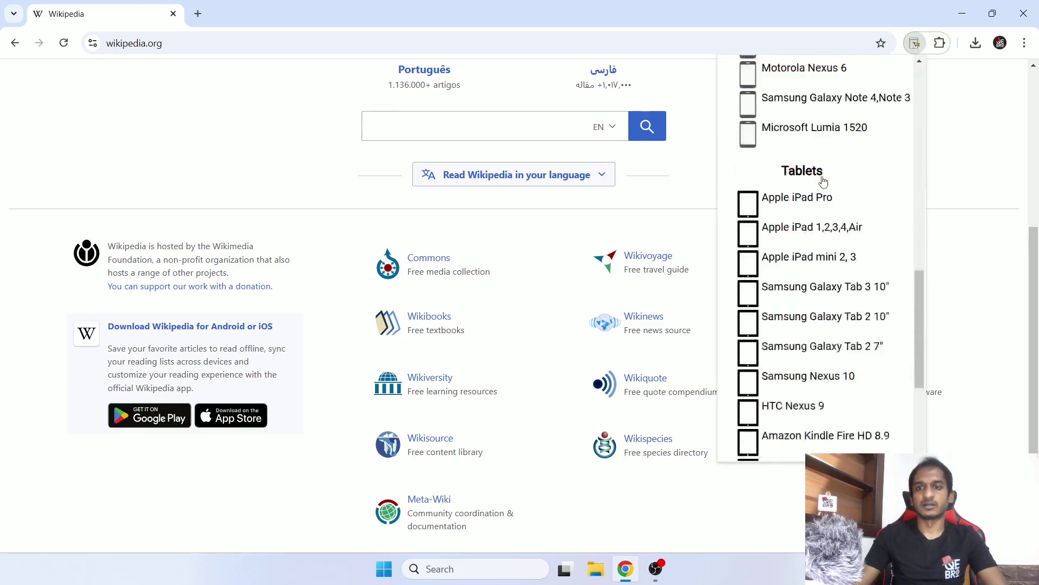
scroll(834, 174, up, 10)
scroll(850, 149, up, 5)
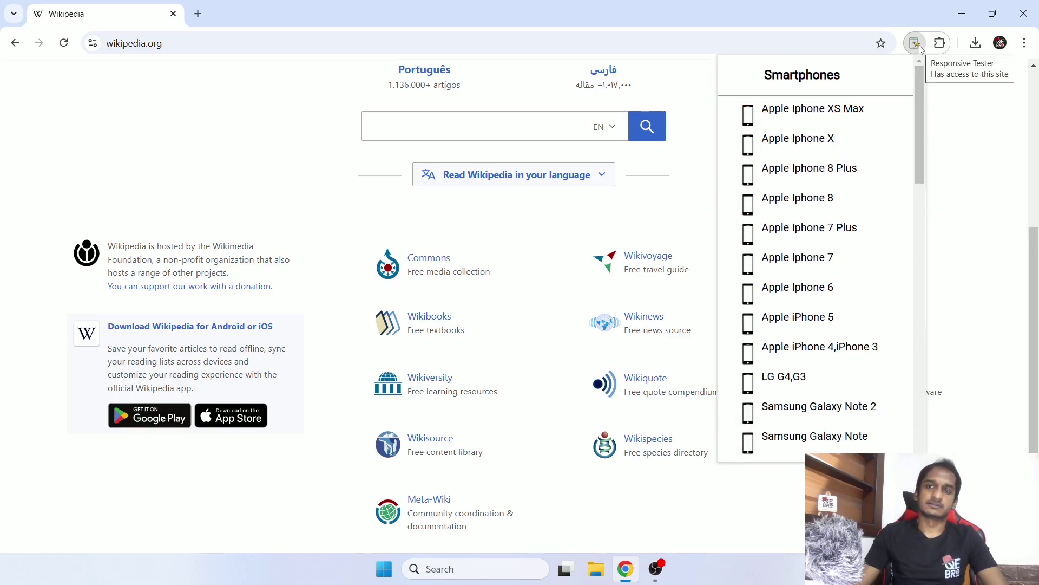
scroll(860, 270, down, 3)
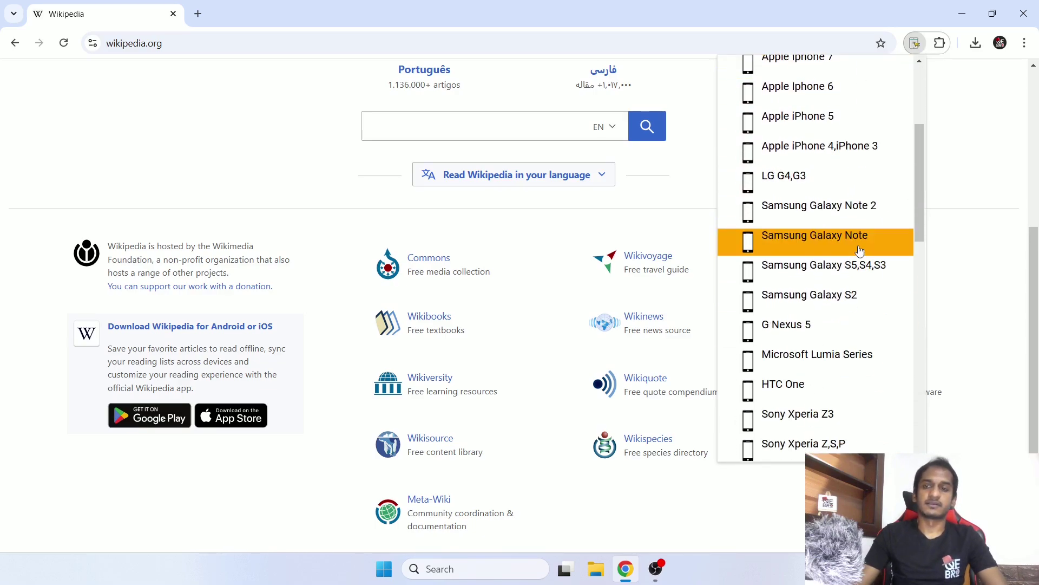
scroll(859, 250, down, 4)
scroll(839, 162, up, 6)
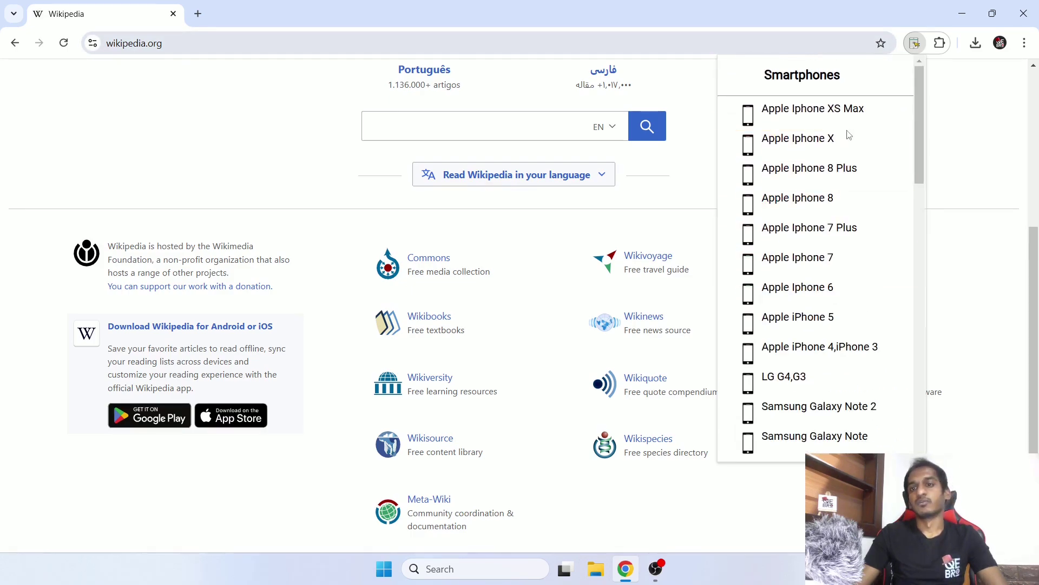
scroll(848, 135, down, 5)
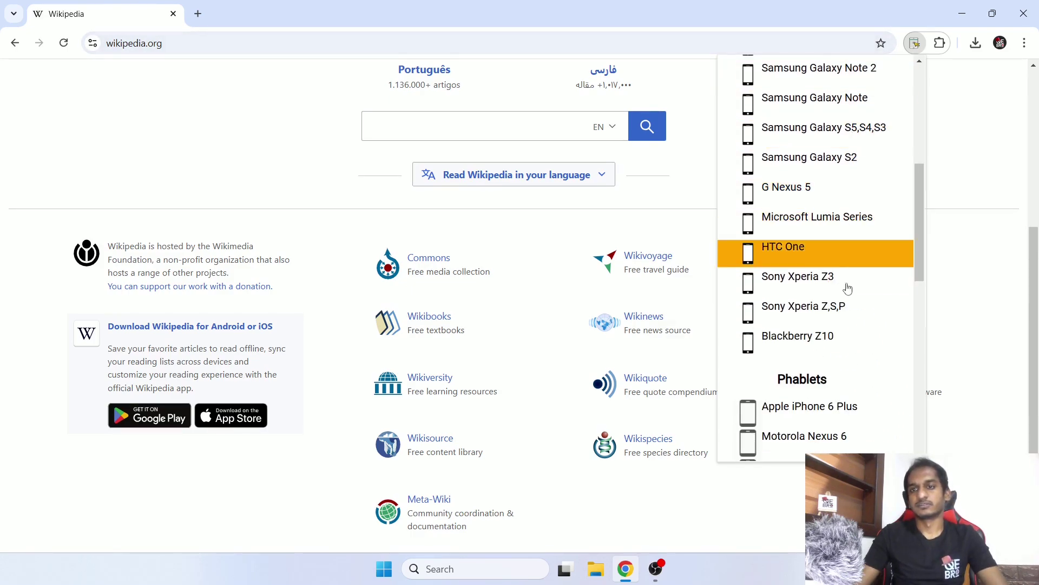
scroll(848, 288, down, 10)
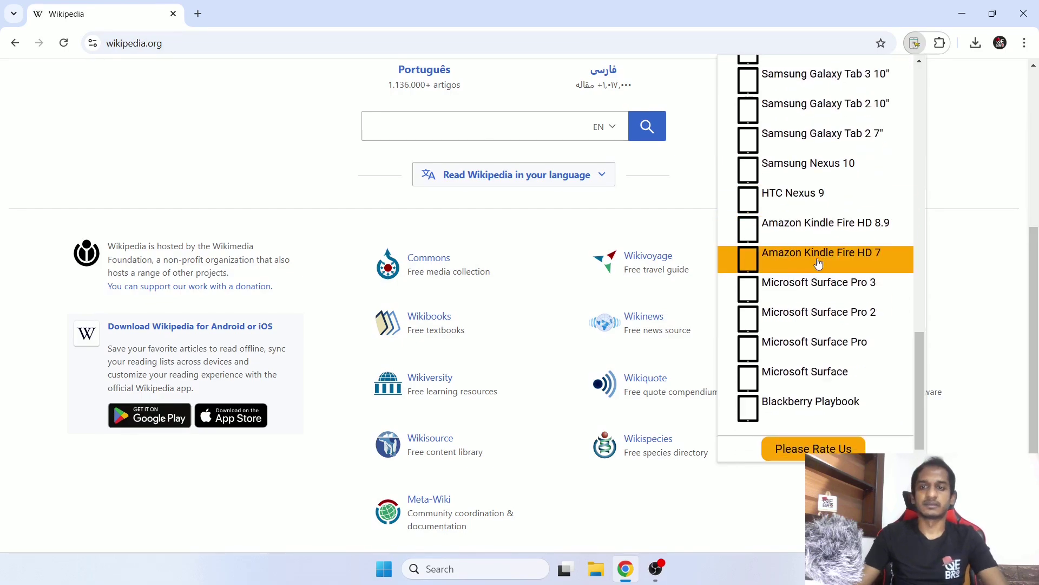
click(951, 144)
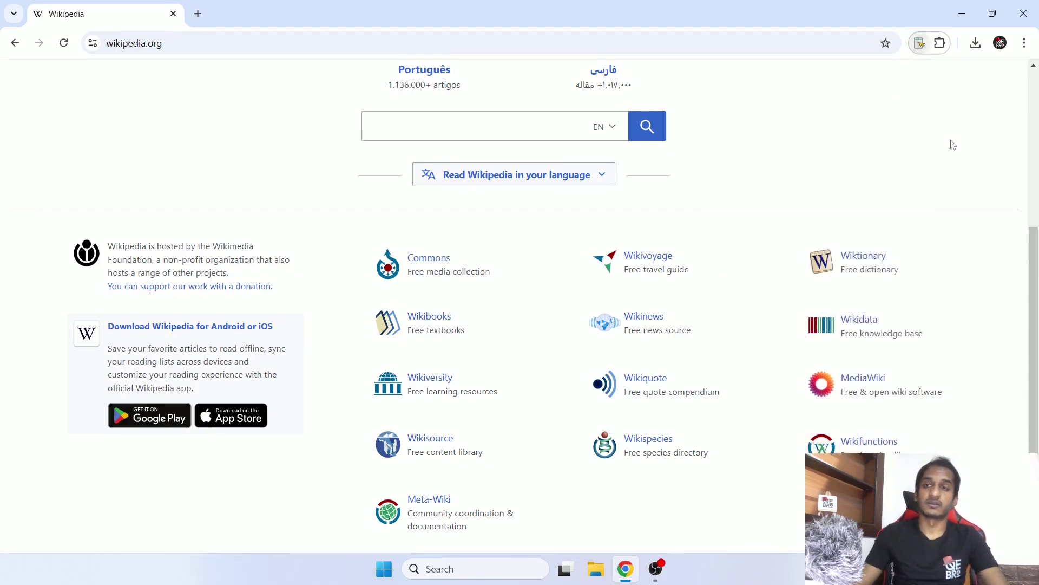
Step: Activate the Screen Ruler extension on the Wikipedia page and select the Wikipedia wordmark to measure it
scroll(922, 160, up, 5)
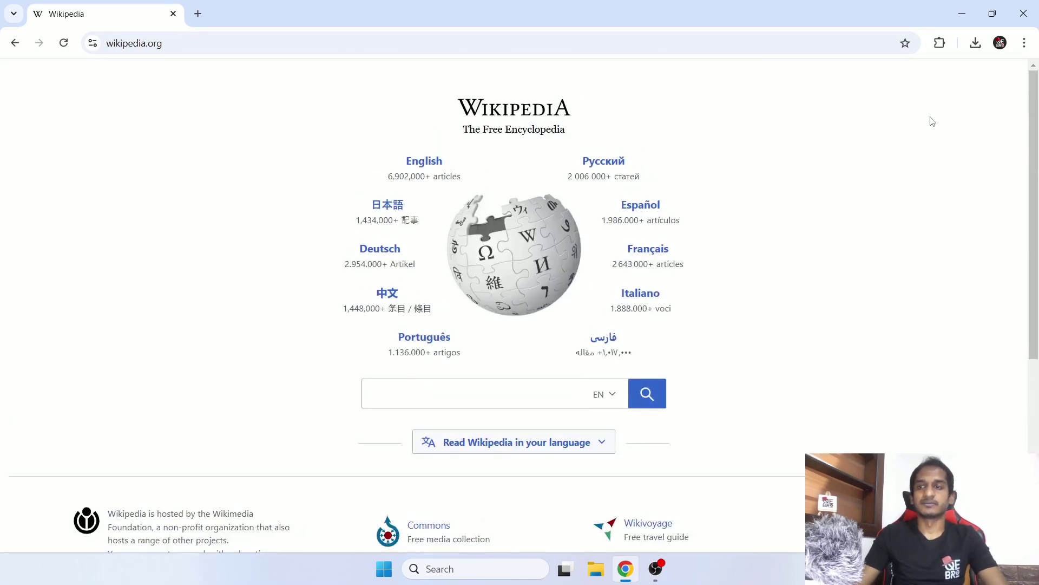
click(941, 42)
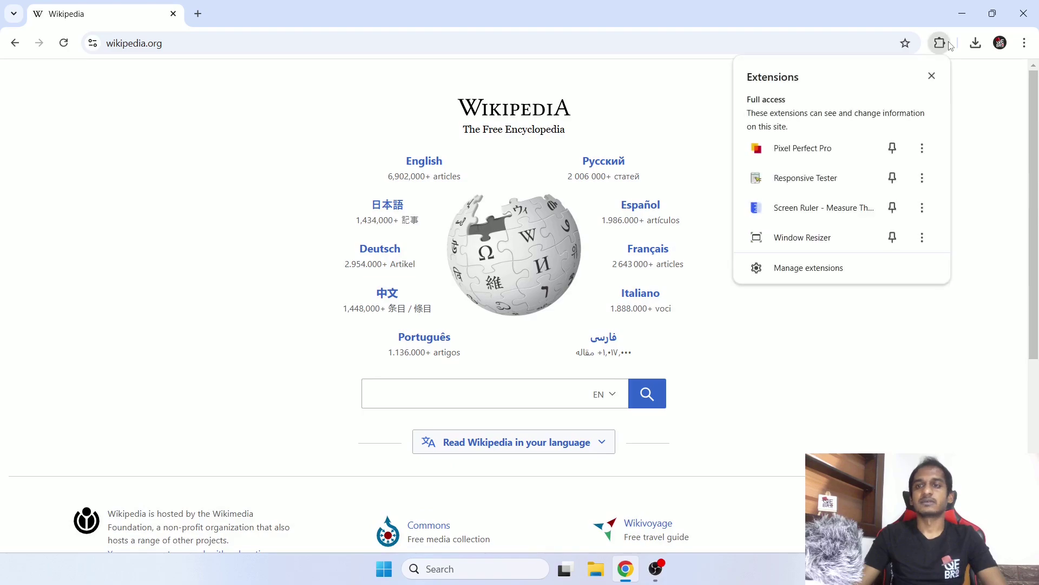
click(832, 216)
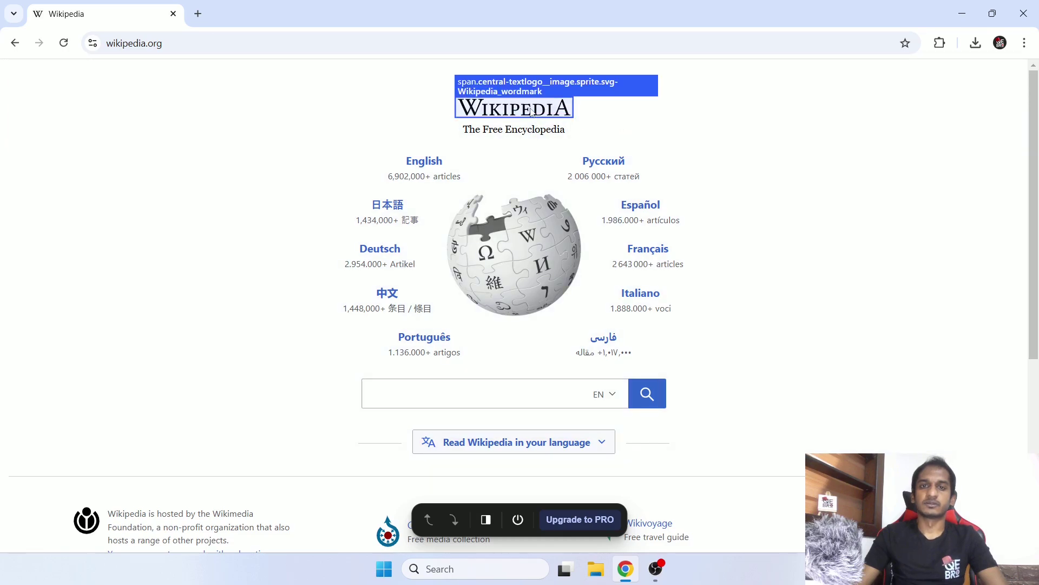
click(532, 111)
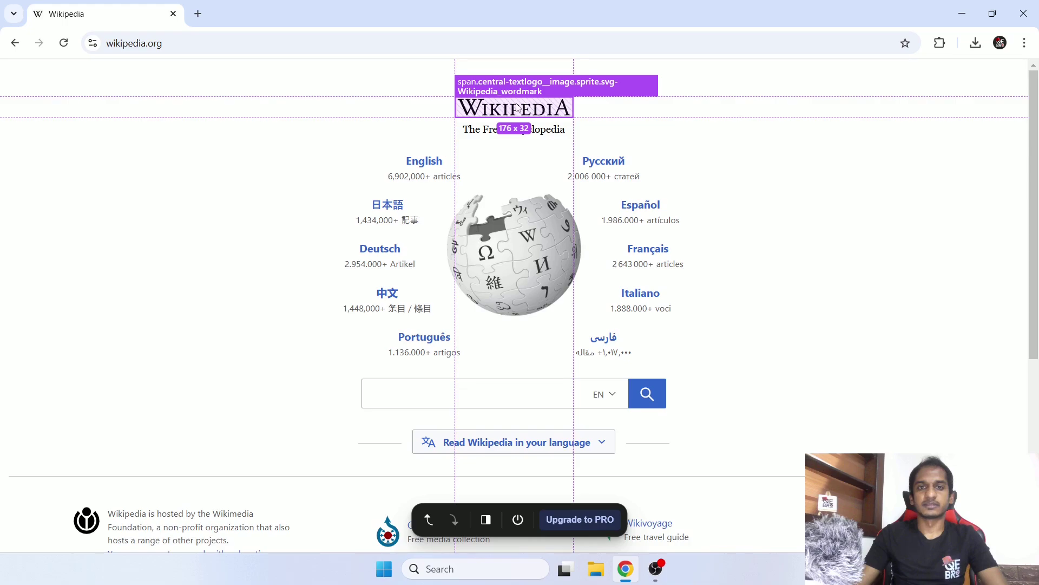
Step: Walk the ruler selection from the wordmark up to the main element and back, and finish on the central-textlogo container
click(427, 521)
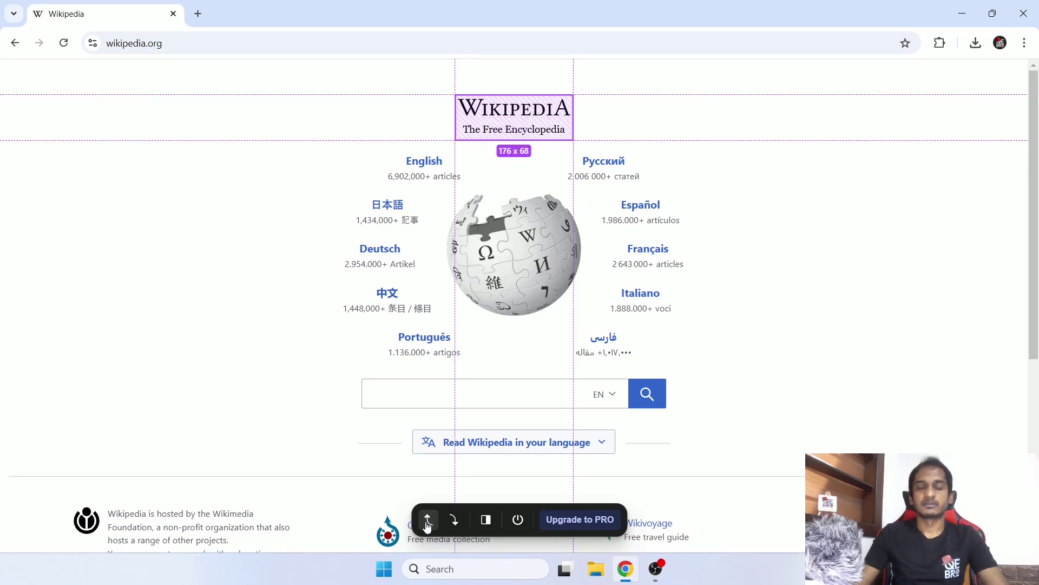
click(427, 521)
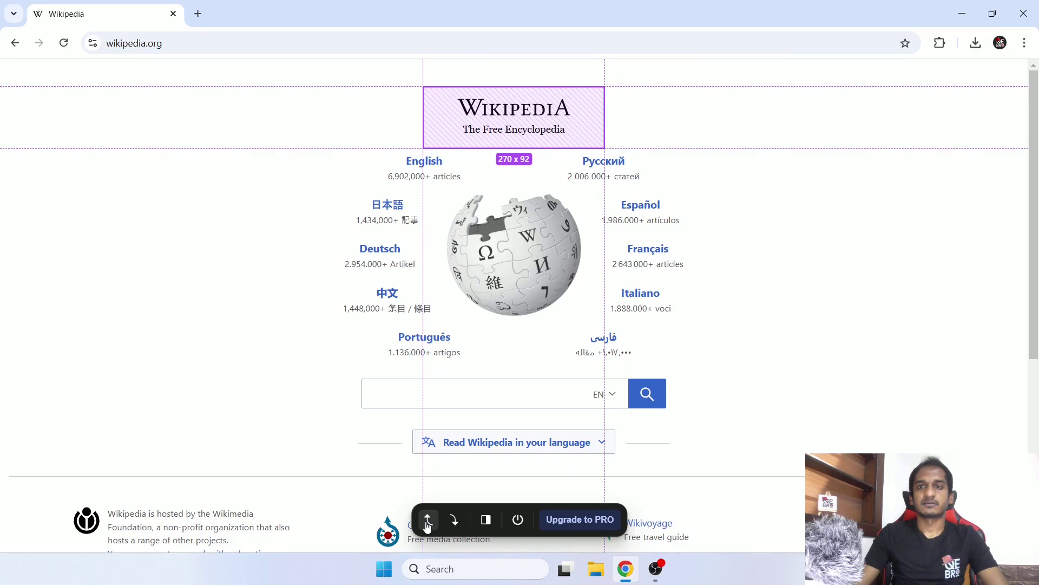
click(427, 521)
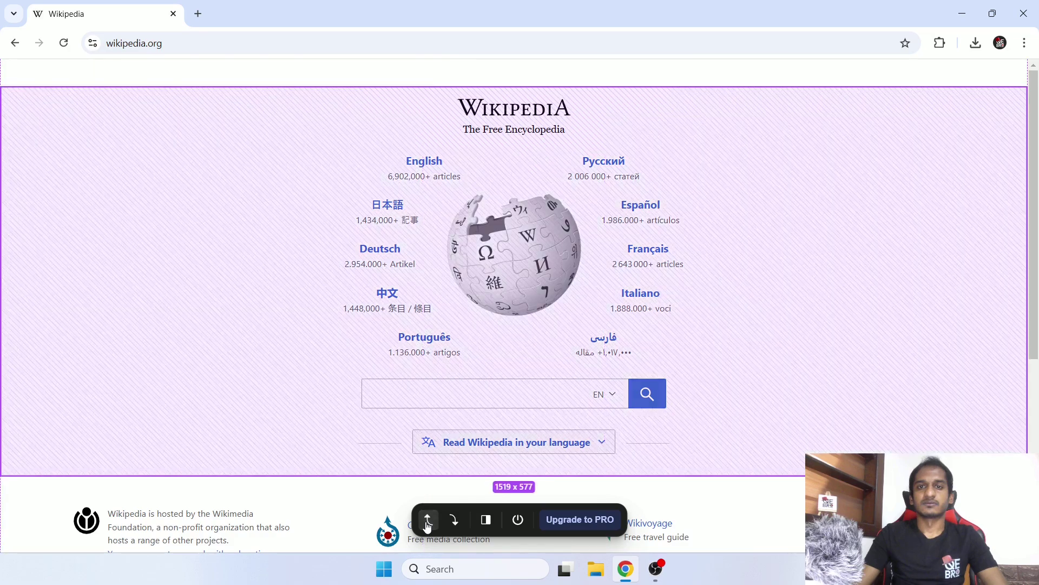
click(453, 520)
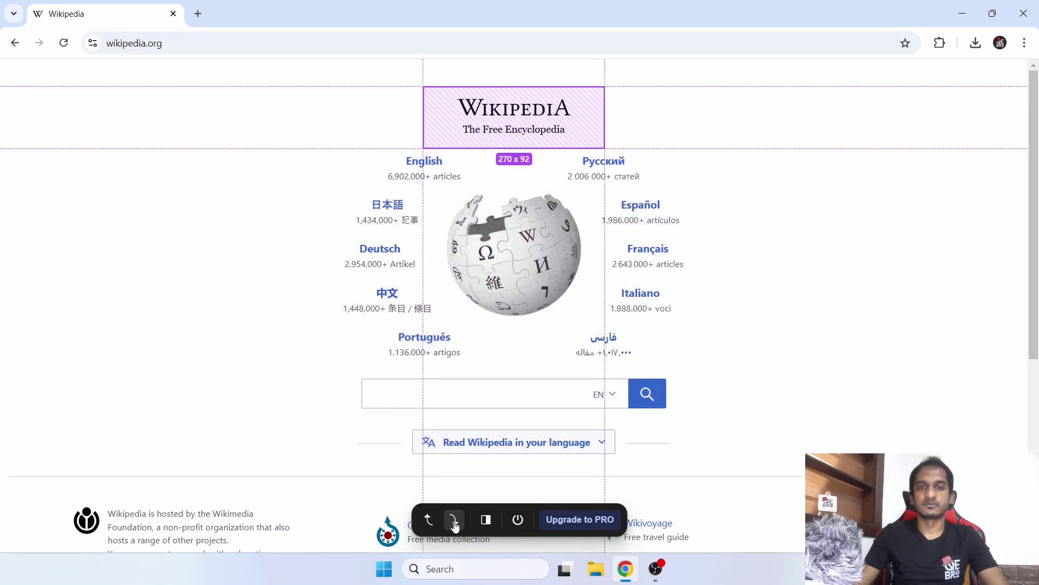
click(454, 521)
click(455, 522)
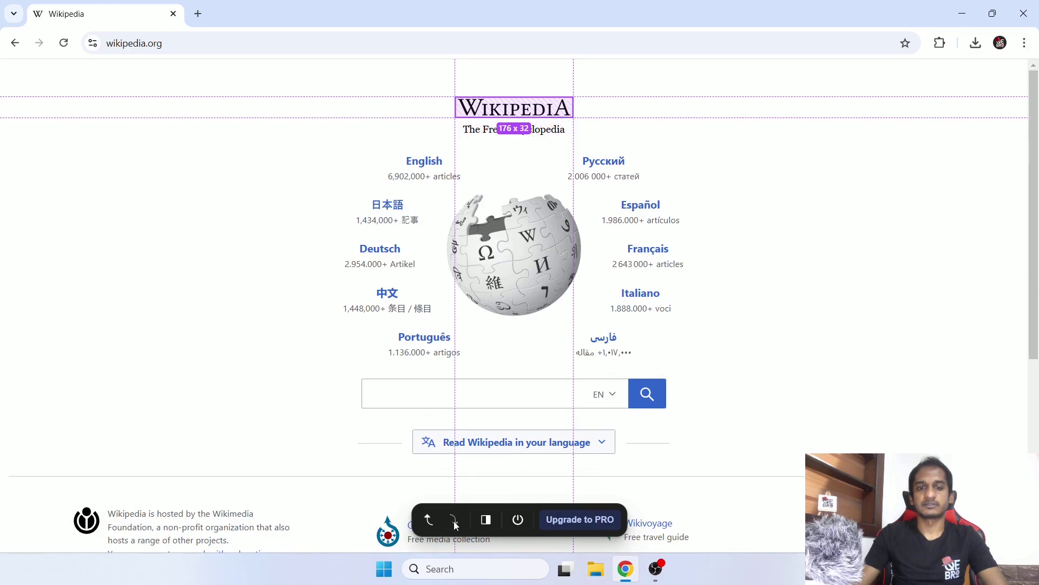
click(428, 520)
click(428, 521)
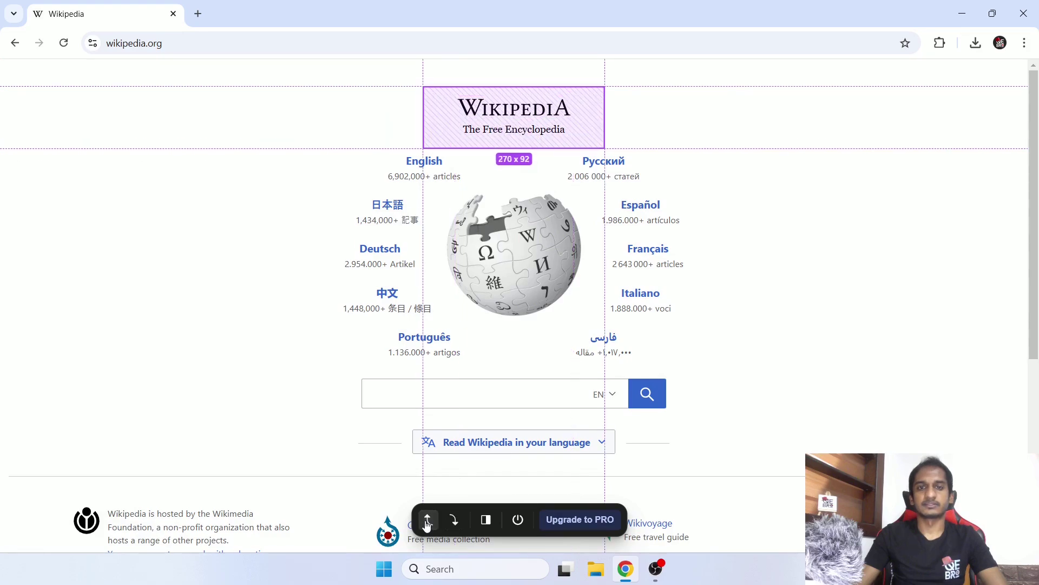
Step: Show the Screen Ruler side panel, select the Español heading and examine its document hierarchy, CSS and text content
click(485, 520)
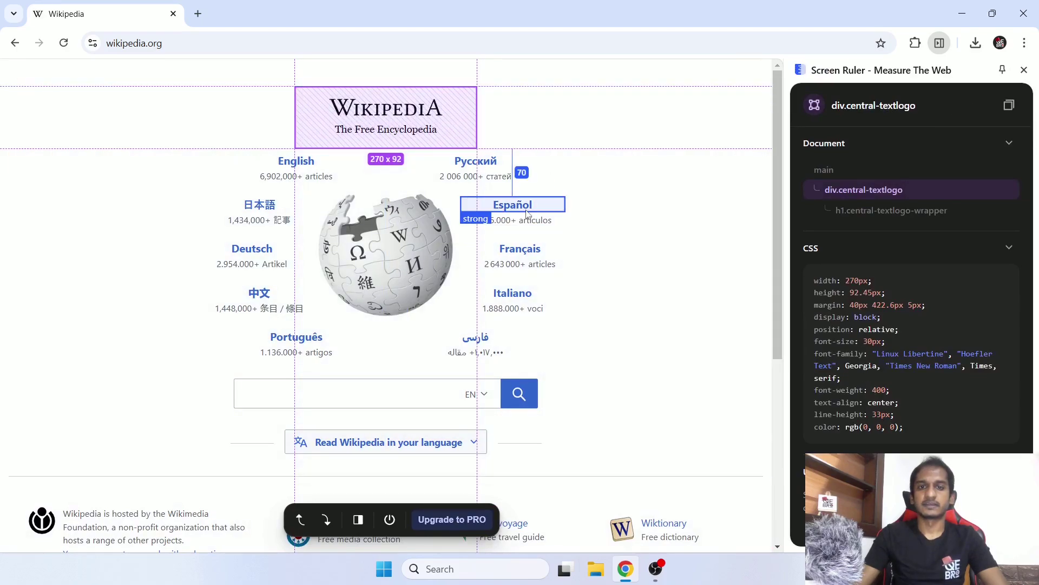
click(542, 208)
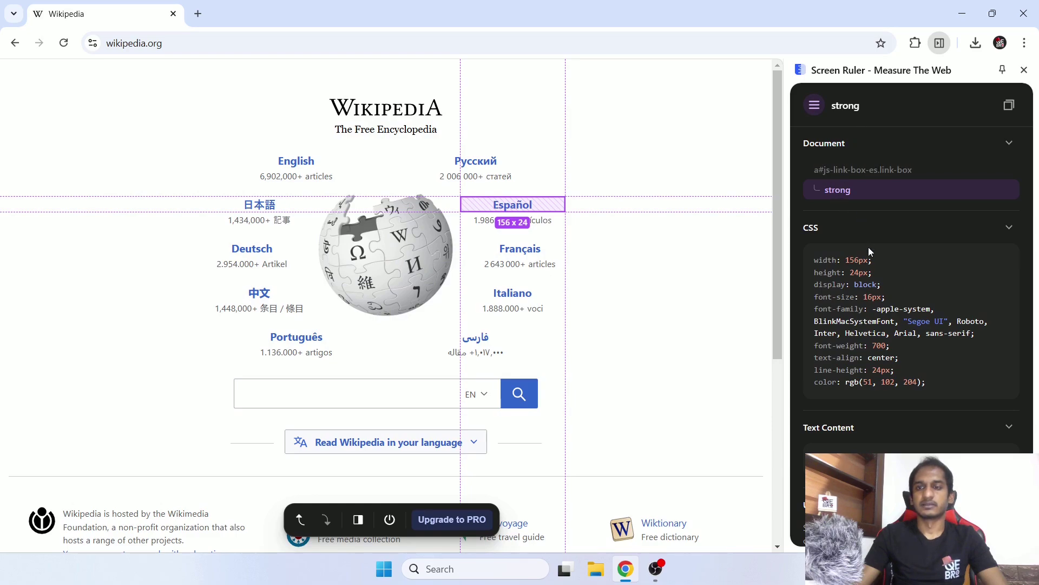
scroll(853, 332, down, 1)
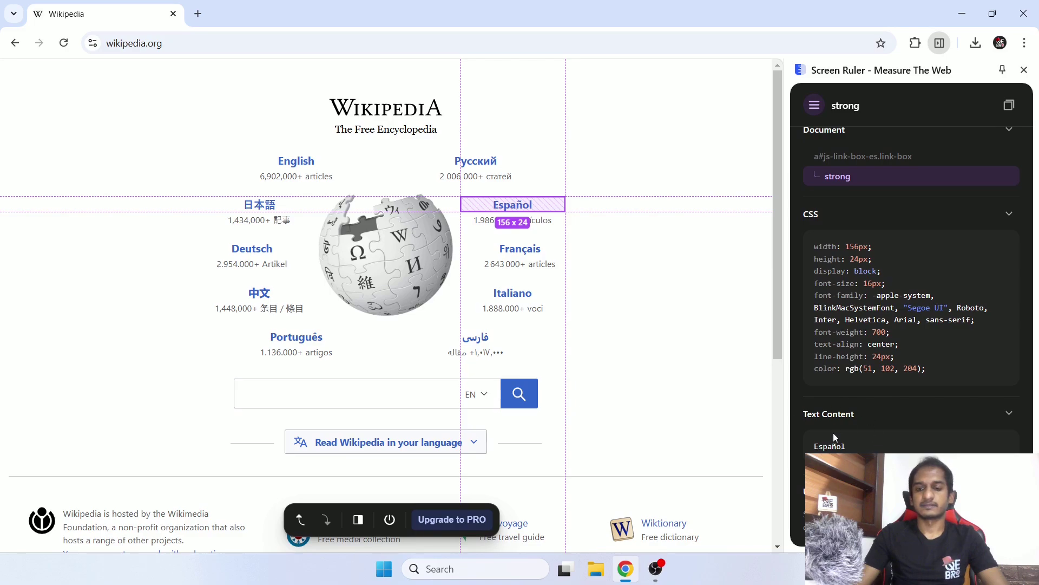
scroll(867, 377, up, 1)
scroll(836, 177, down, 1)
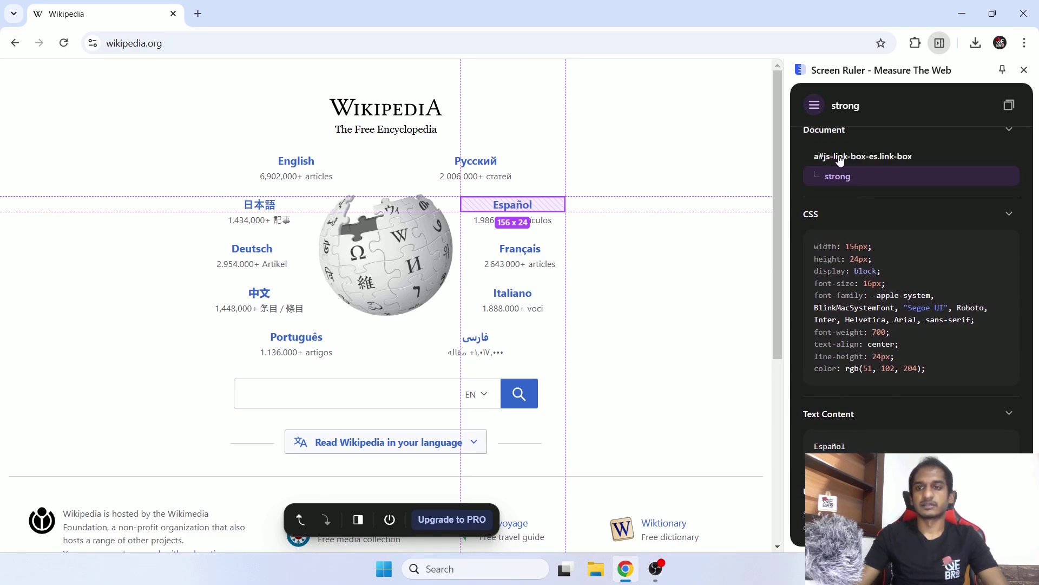
scroll(928, 156, up, 1)
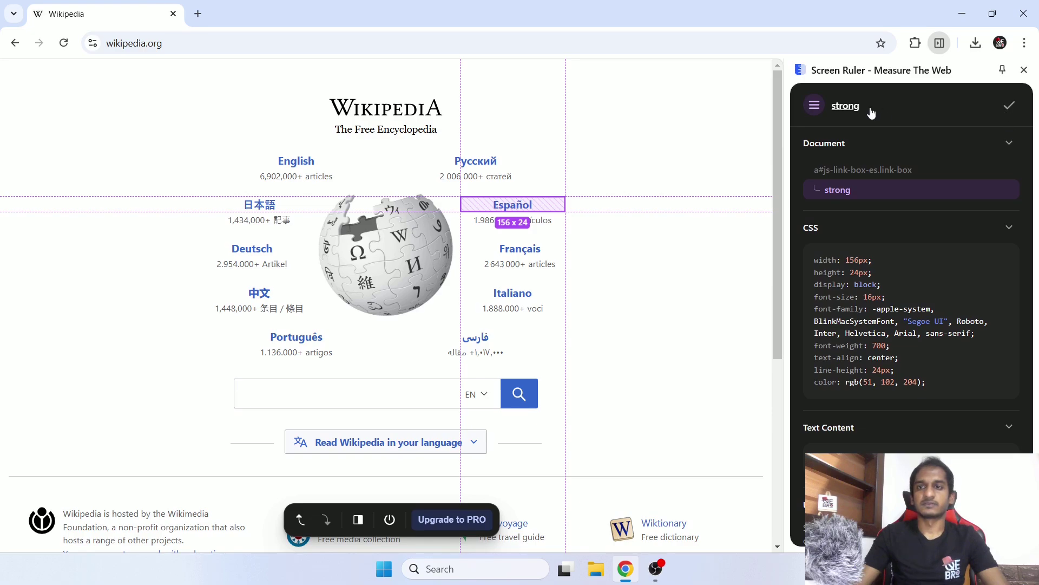
Step: Select the search input and trace its parent elements up to the search form, and return to the fieldset
click(398, 407)
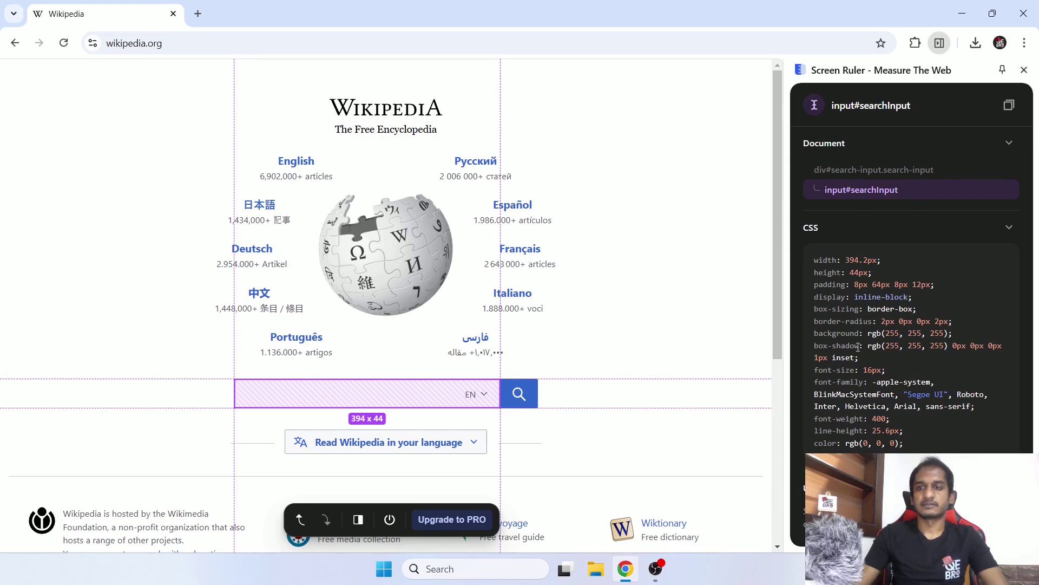
click(843, 171)
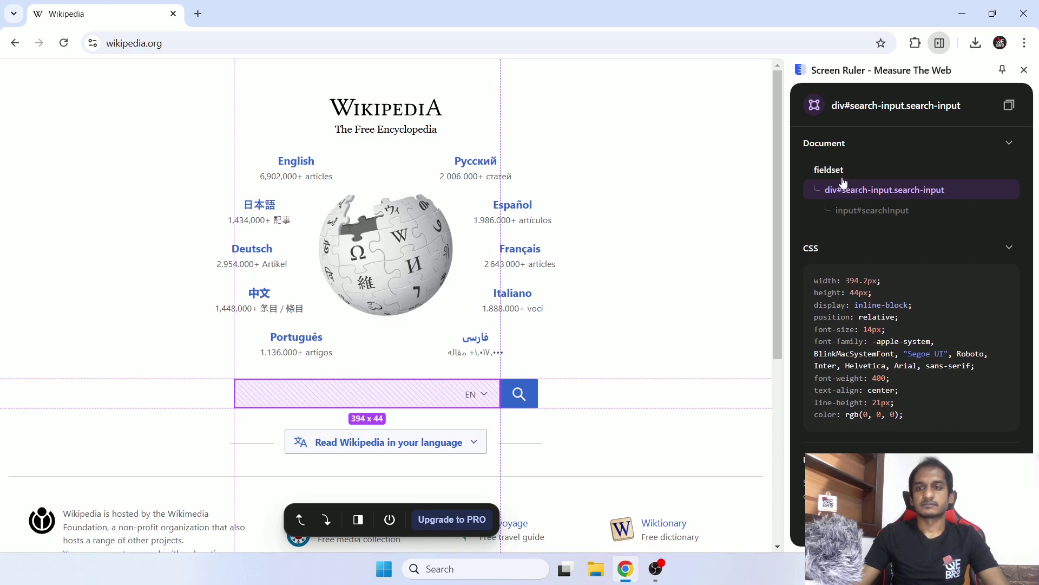
click(842, 171)
click(846, 172)
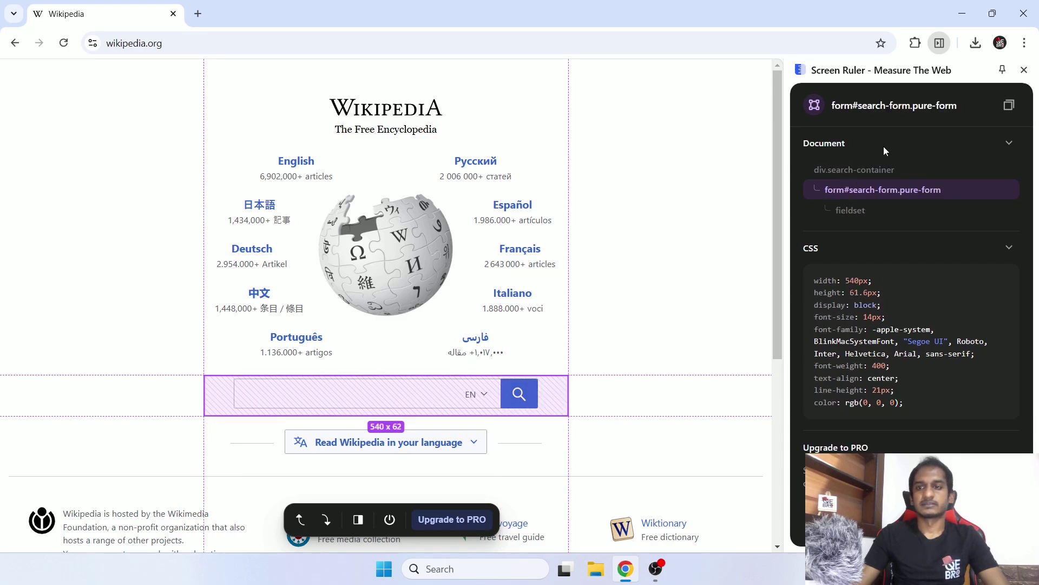
click(859, 211)
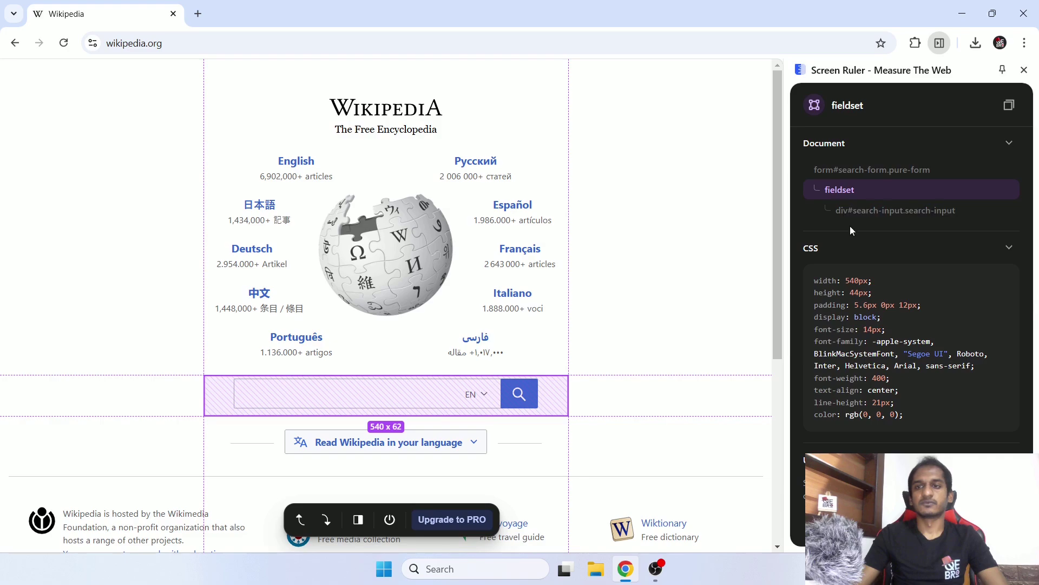
Step: Select the page's main element and open the Screen Ruler upgrade page through the extension's context options
right_click(876, 173)
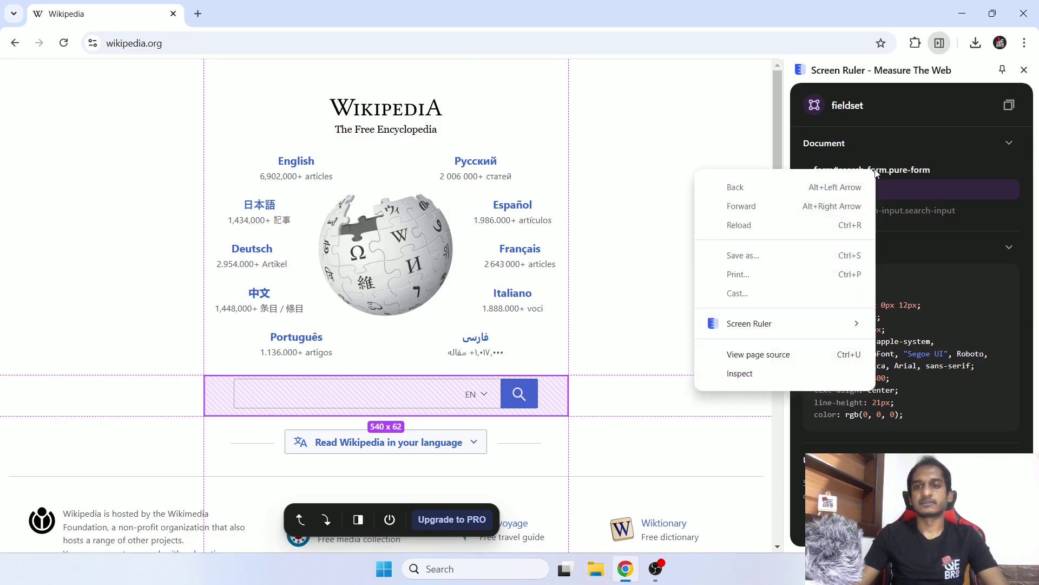
click(685, 204)
right_click(515, 208)
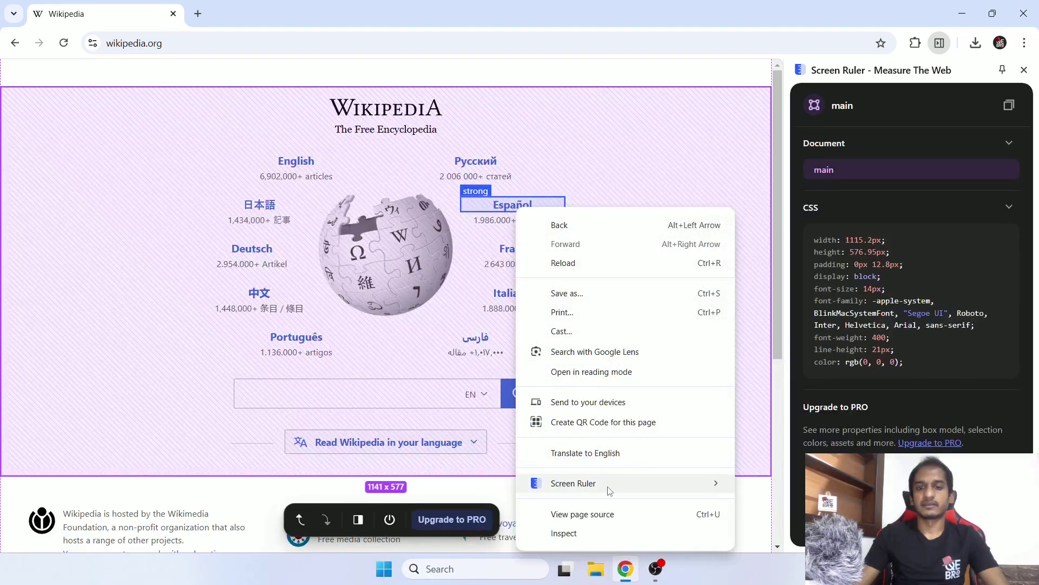
mouse_move(609, 491)
click(772, 513)
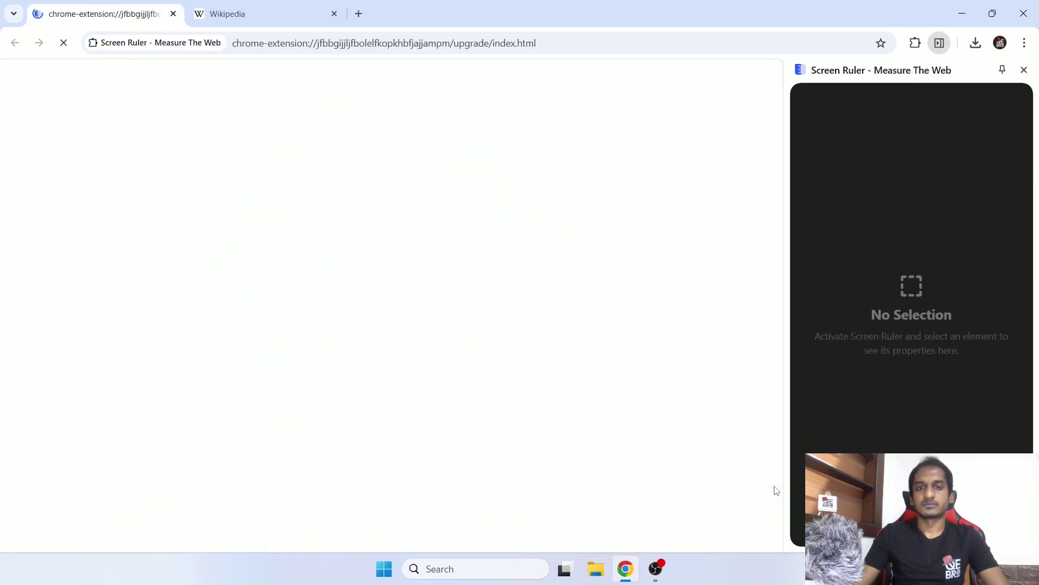
Step: Examine the Screen Ruler PRO upgrade offer and its Advanced Properties feature, checking the Wikipedia page in between
scroll(544, 223, down, 8)
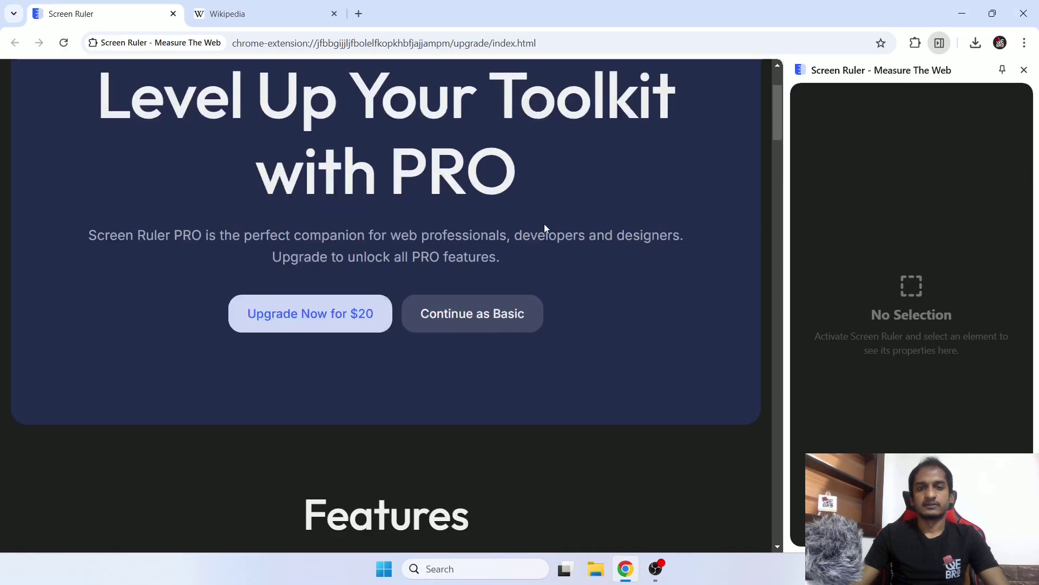
scroll(544, 223, up, 6)
scroll(543, 223, up, 2)
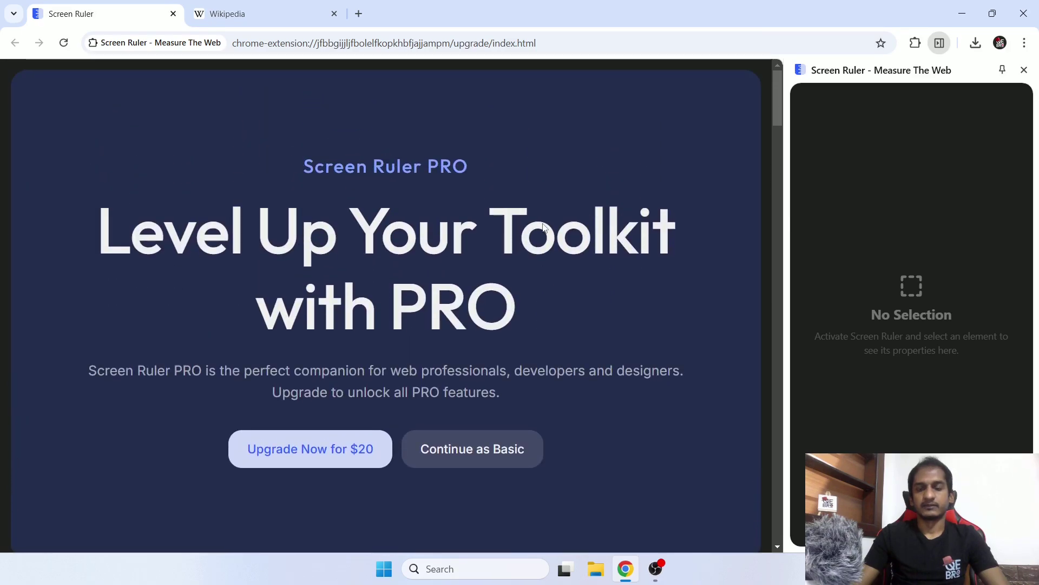
scroll(605, 239, down, 12)
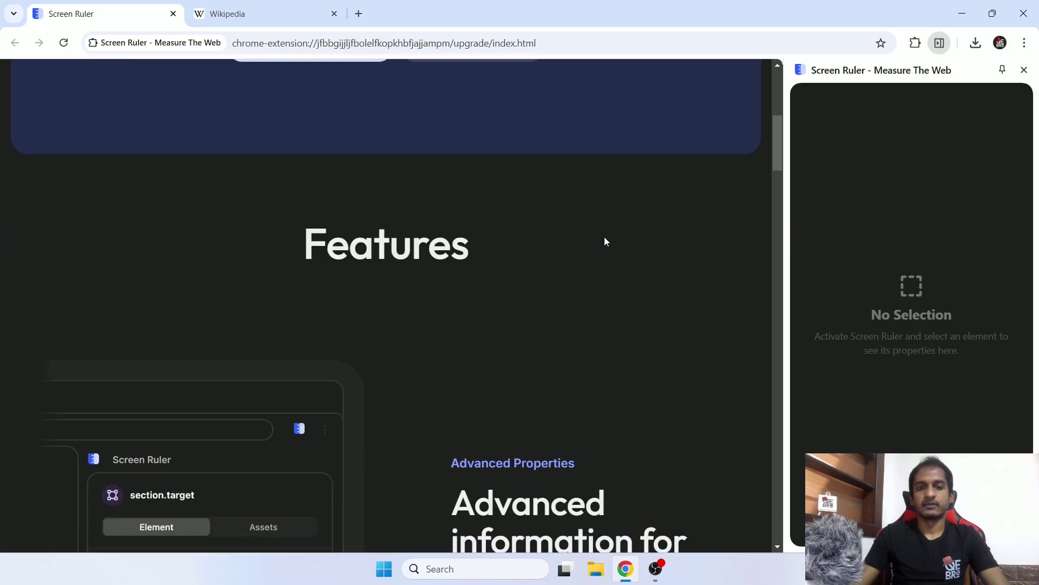
click(277, 13)
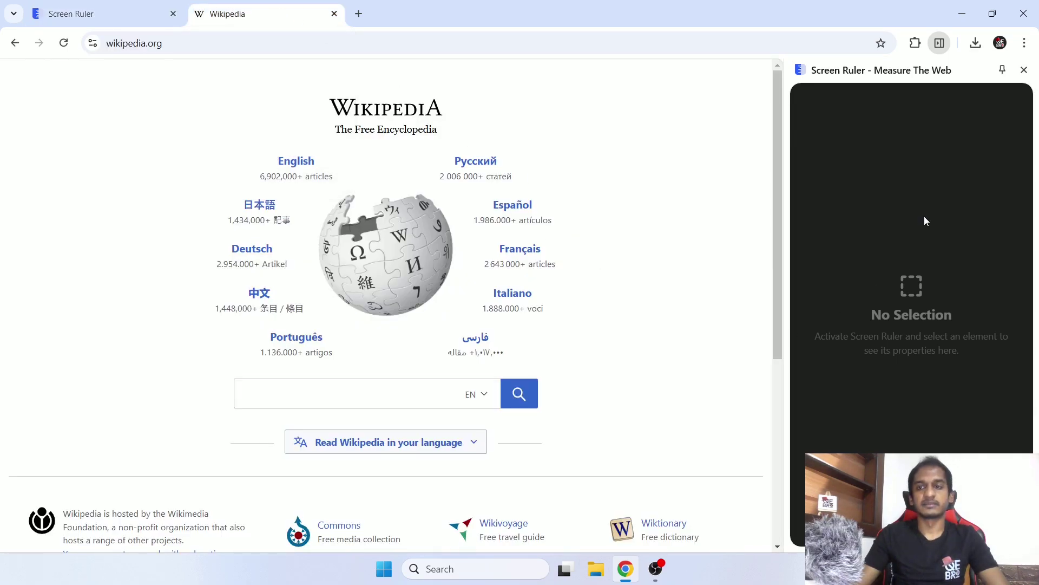
click(122, 9)
scroll(274, 211, down, 1)
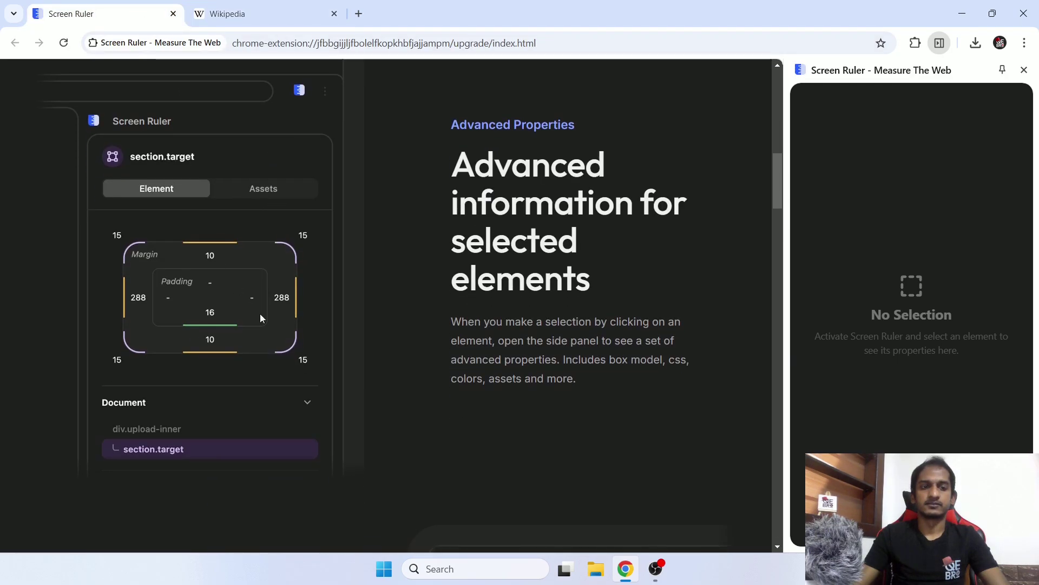
Step: Examine the Advanced Properties, Inspect Elements, Assets and Colors features on the Screen Ruler upgrade page
scroll(244, 262, down, 2)
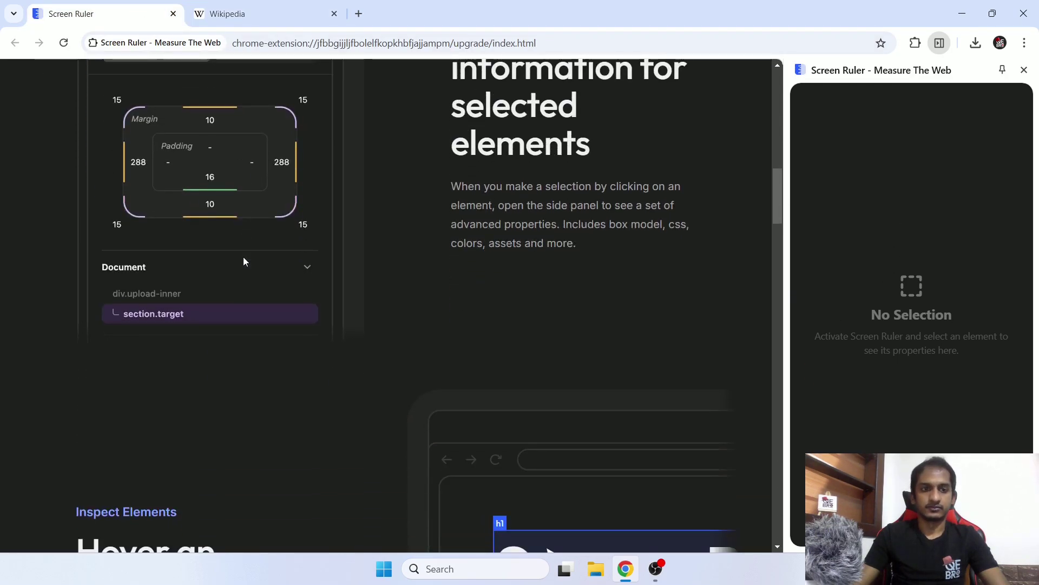
scroll(243, 262, up, 2)
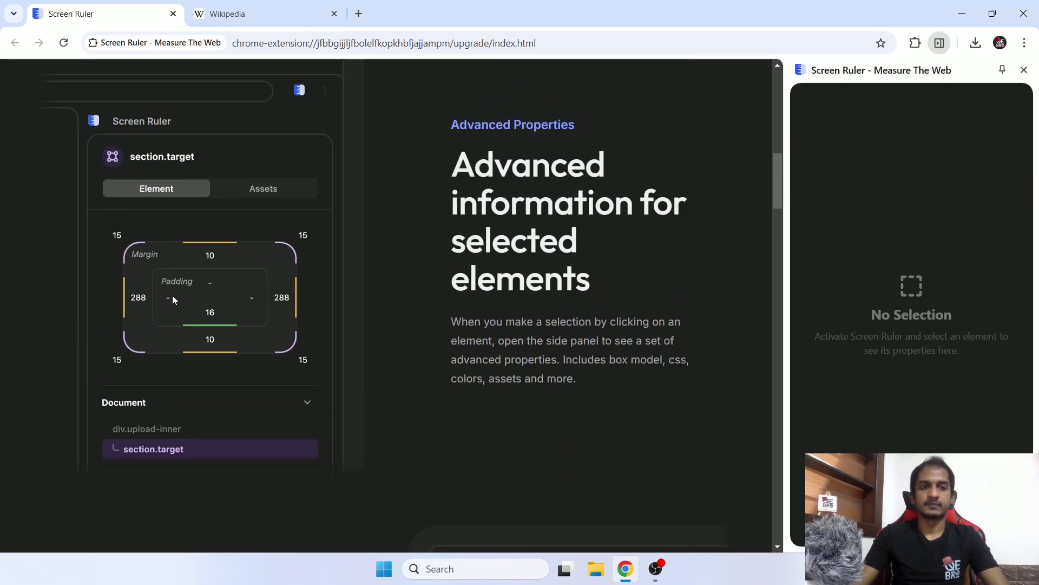
scroll(320, 261, down, 10)
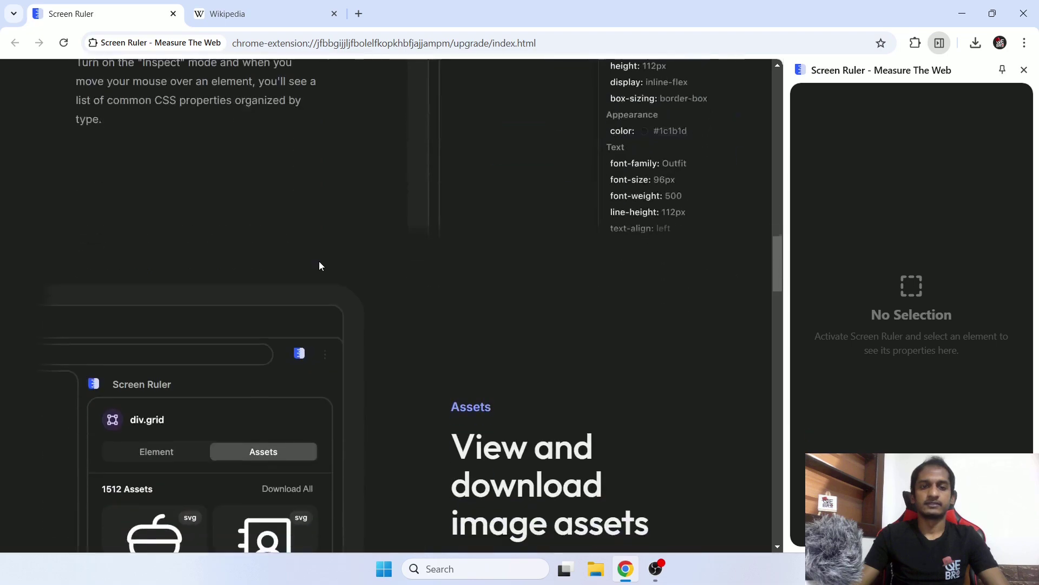
scroll(317, 262, down, 2)
scroll(317, 262, down, 6)
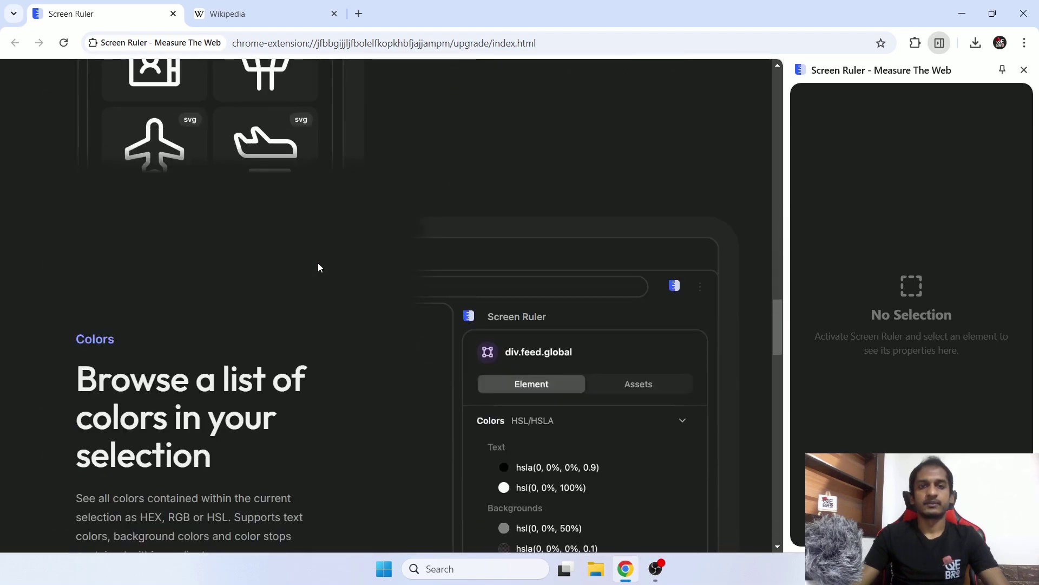
Step: Return to the Wikipedia page, close the Screen Ruler side panel and activate Screen Ruler on the page
click(261, 13)
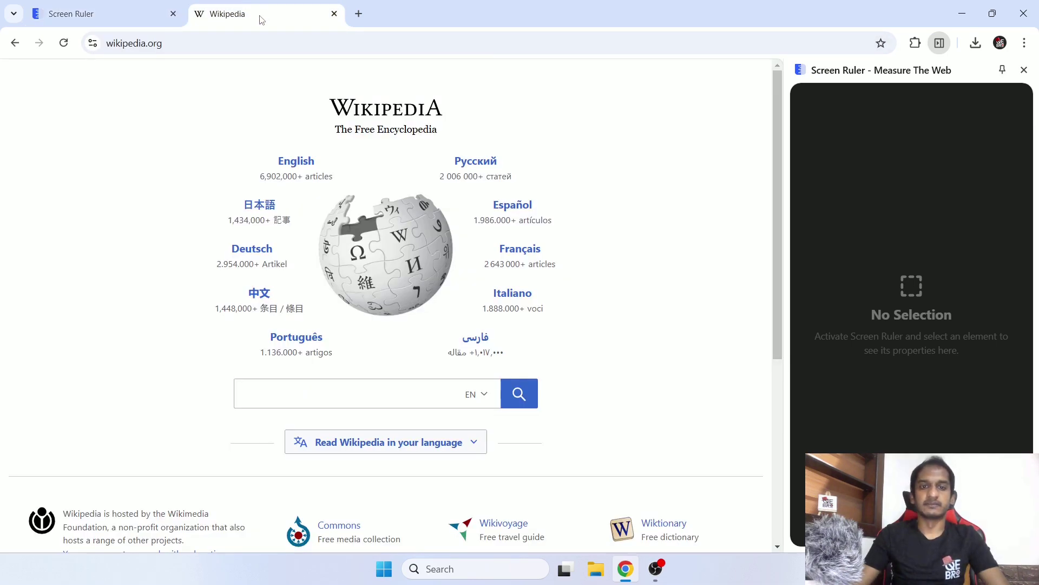
click(1024, 70)
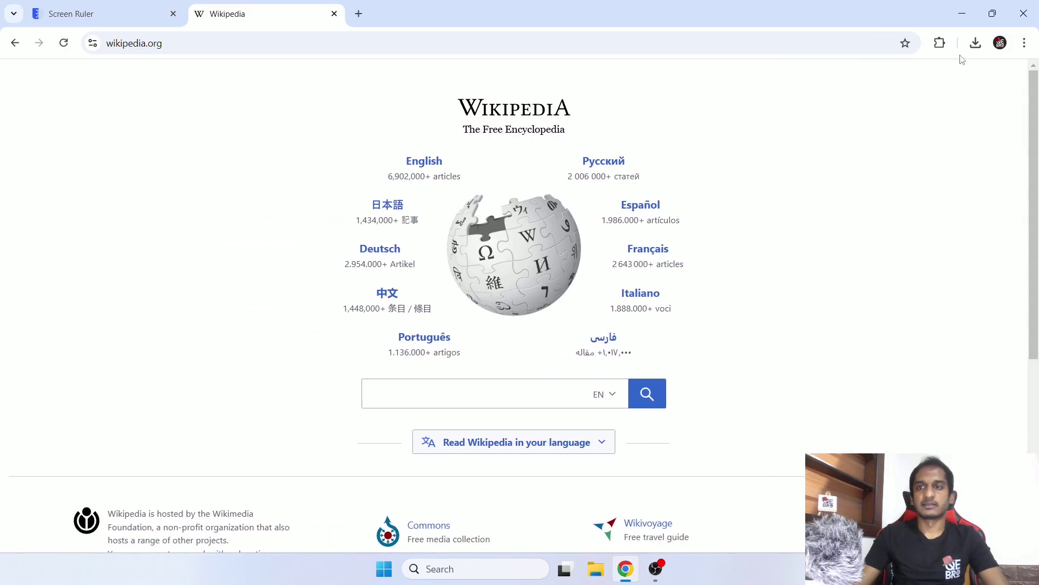
click(939, 44)
click(805, 209)
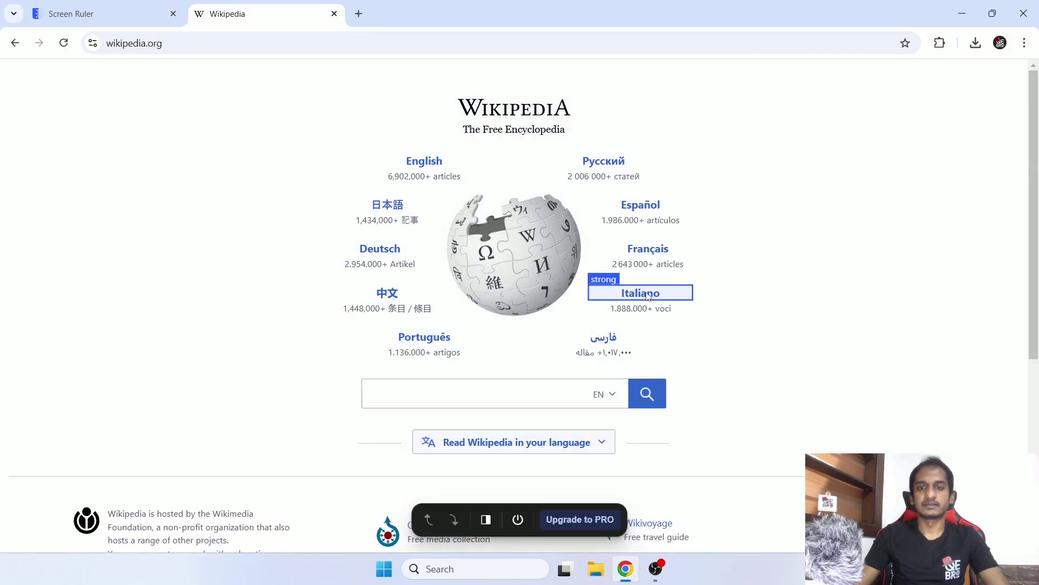
Step: Measure the Italiano heading and the article count below it, and turn Screen Ruler off
click(648, 296)
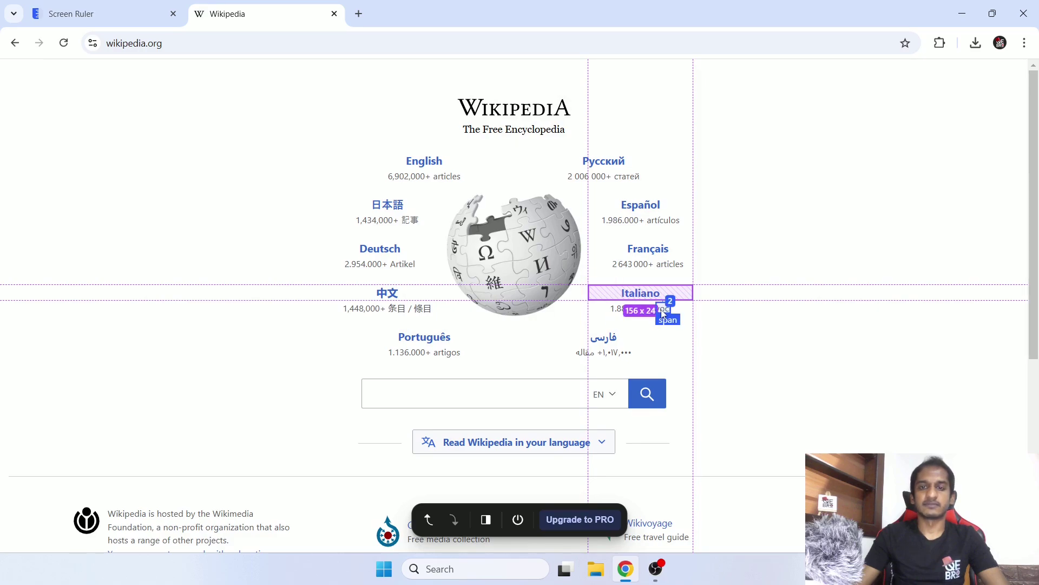
click(664, 310)
click(637, 313)
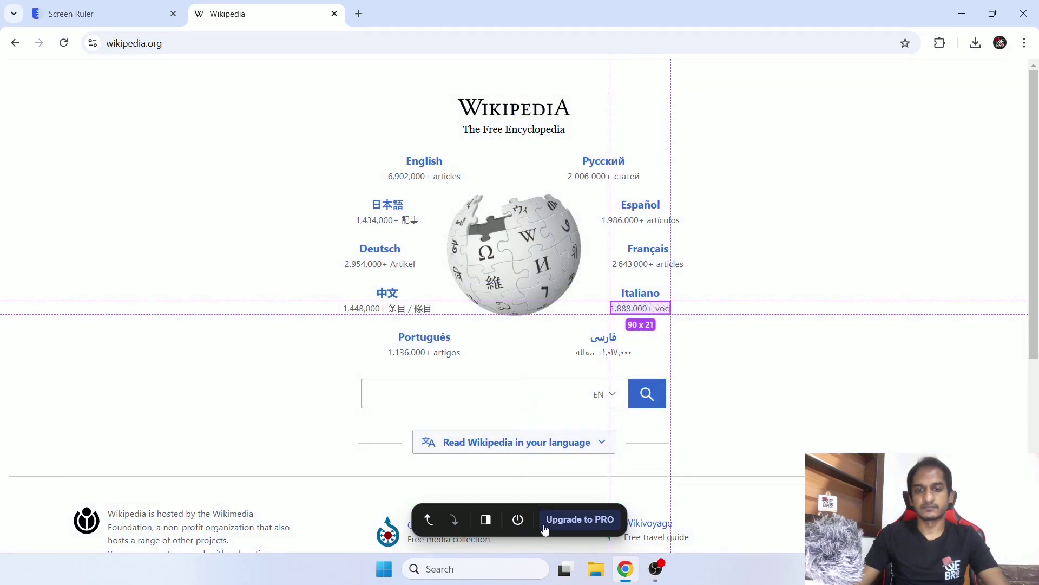
click(517, 519)
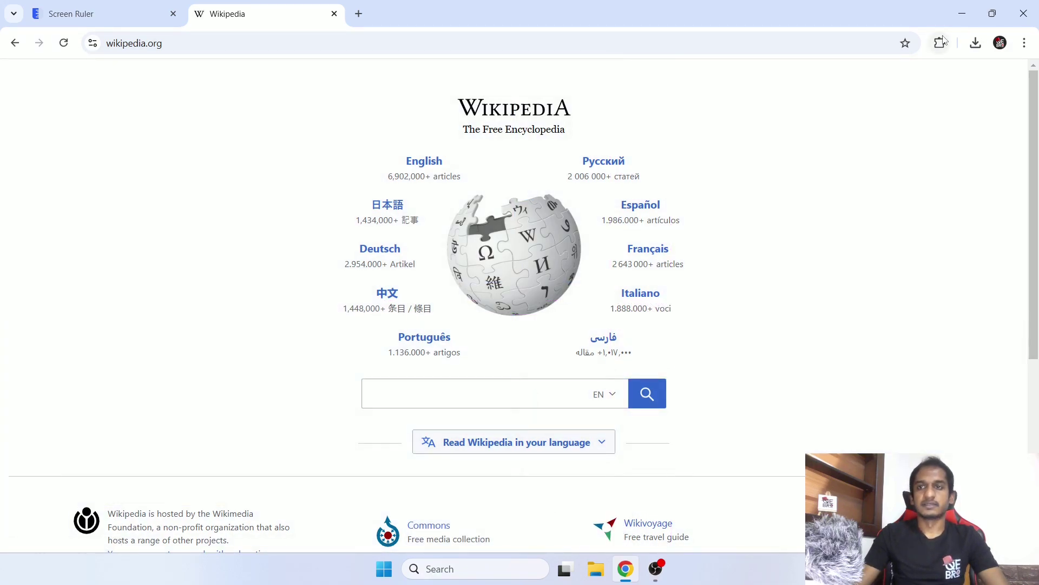
click(940, 43)
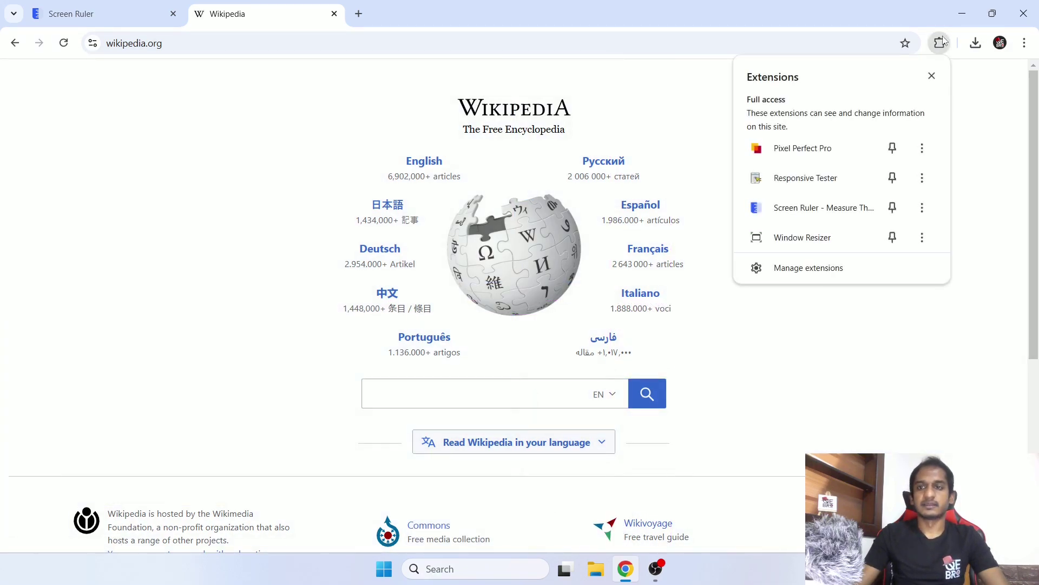
click(816, 242)
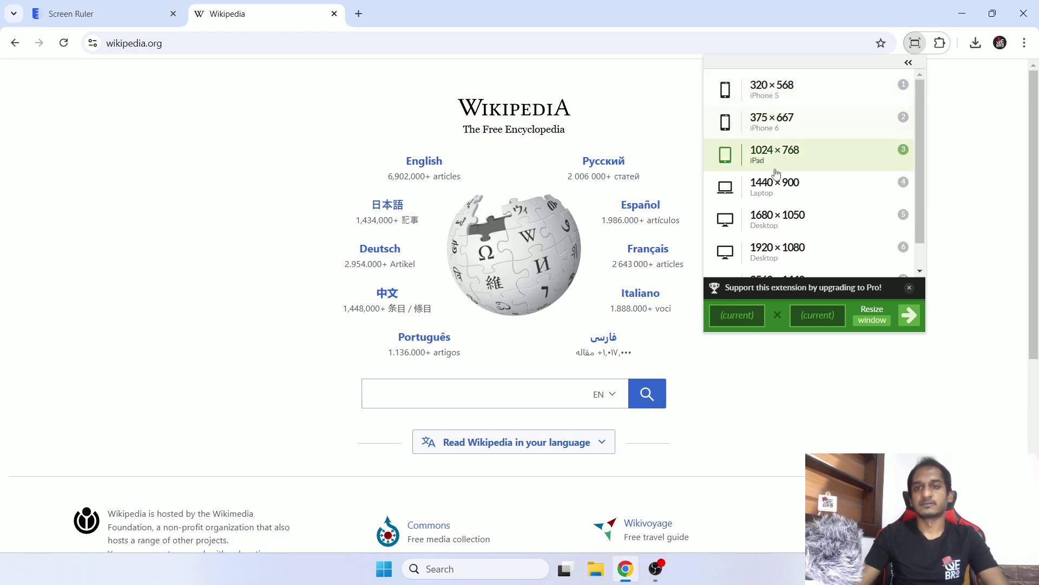
scroll(798, 89, down, 1)
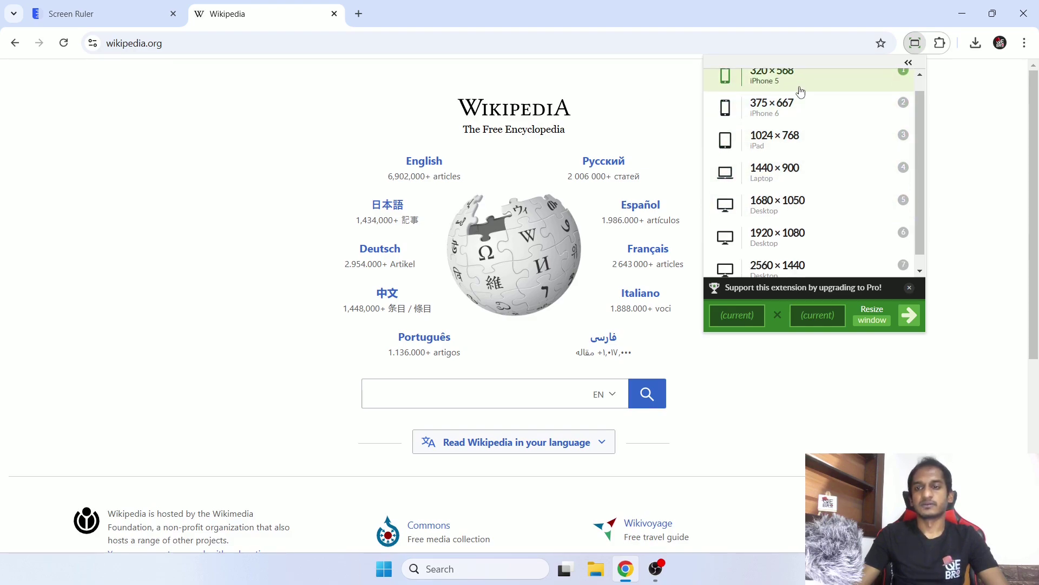
scroll(802, 92, up, 1)
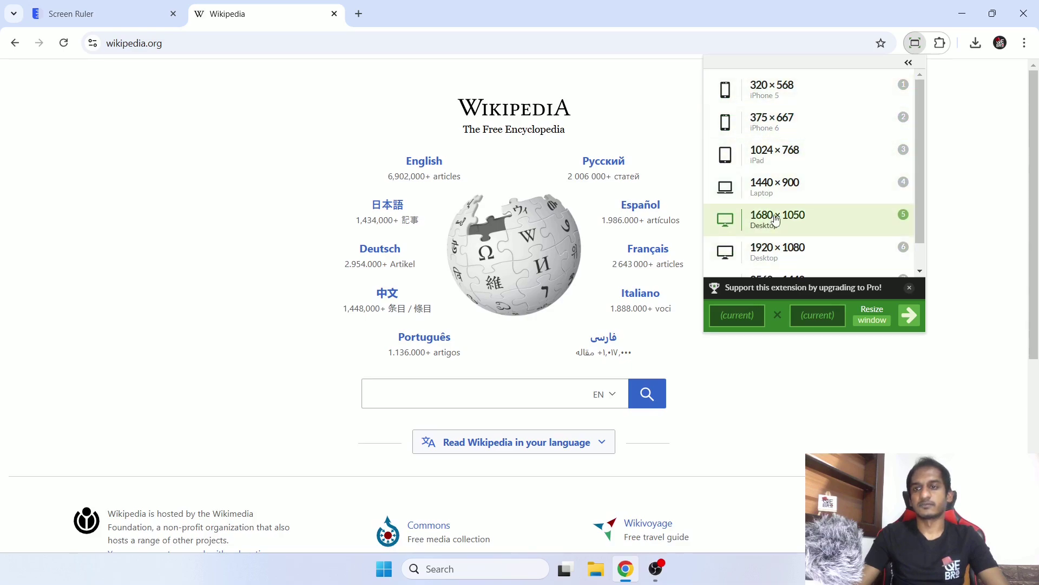
scroll(768, 265, down, 1)
scroll(768, 267, up, 1)
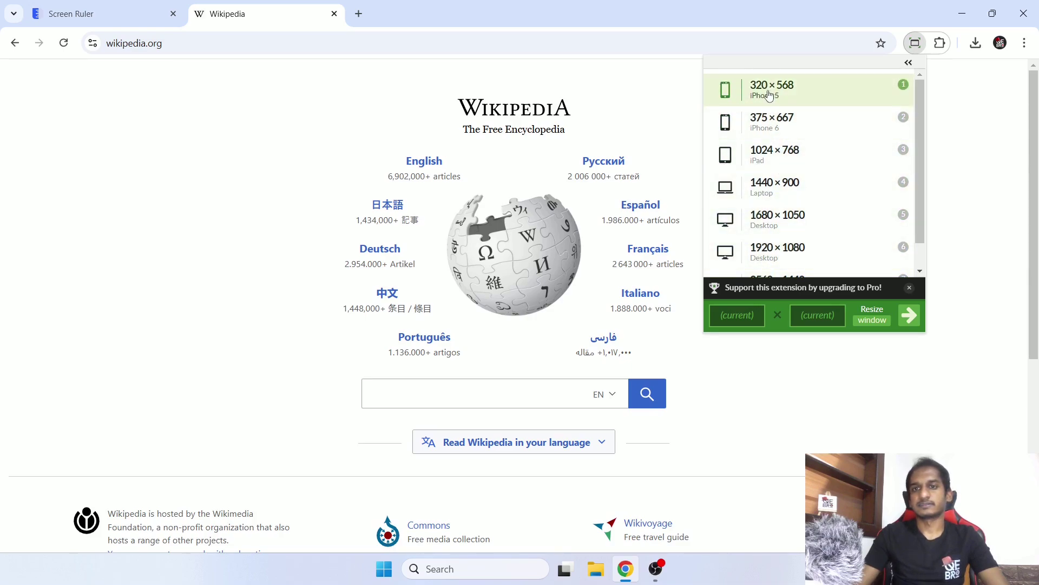
scroll(773, 130, down, 1)
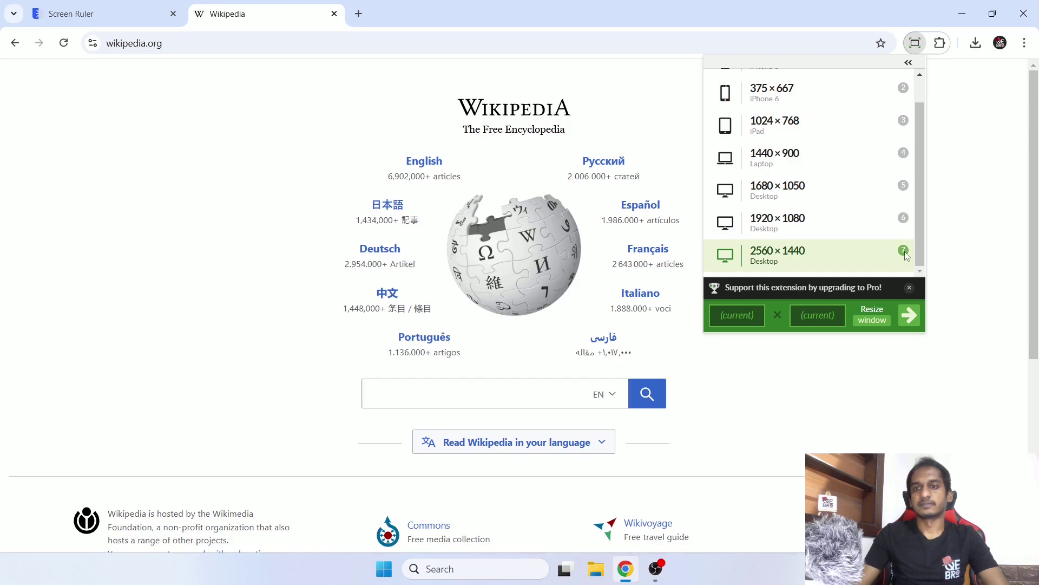
click(814, 194)
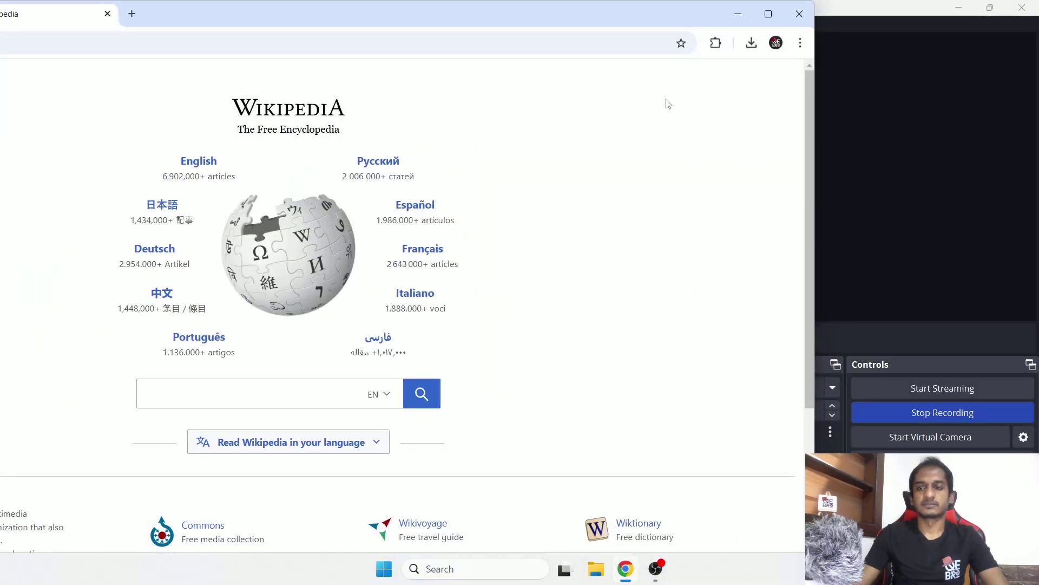
click(768, 14)
Step: Reopen Window Resizer and expand its strip of additional options
click(915, 43)
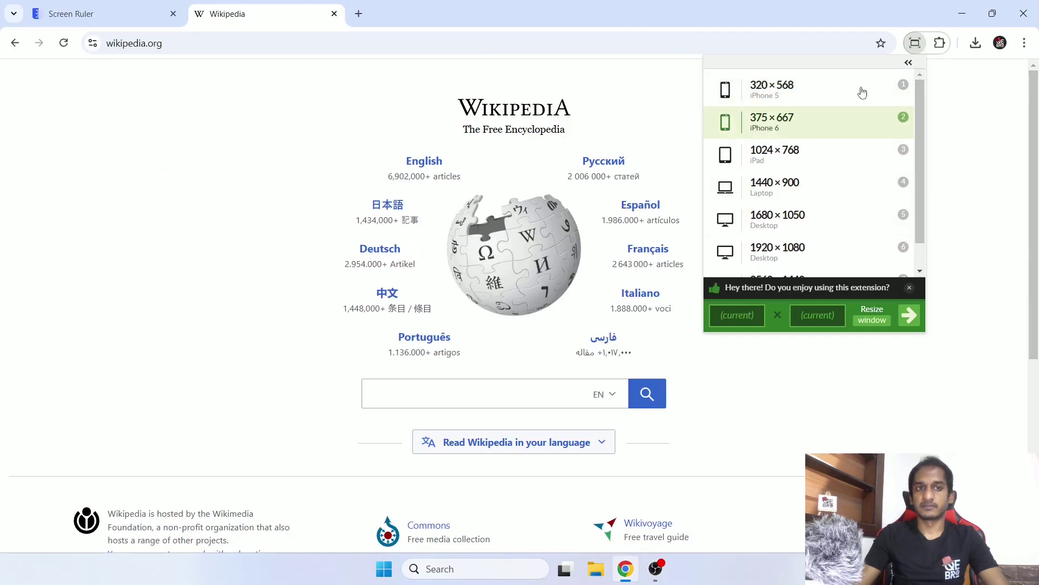
click(909, 64)
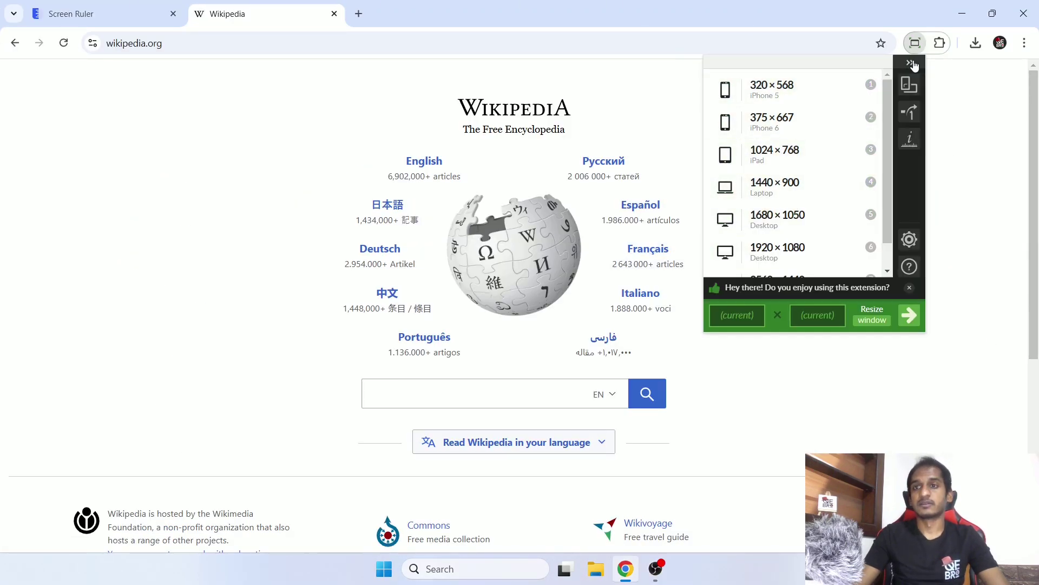
click(911, 64)
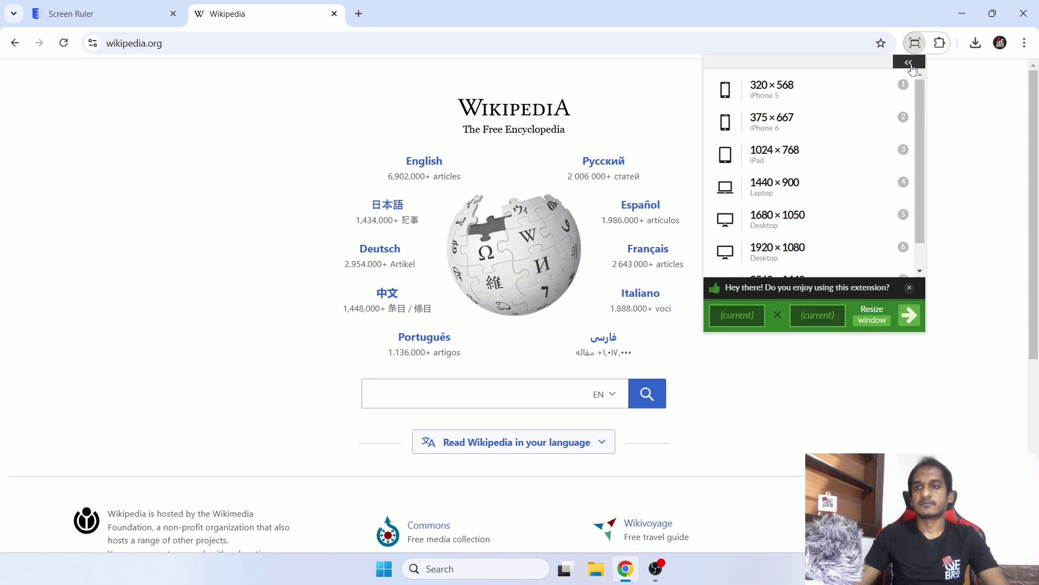
click(911, 64)
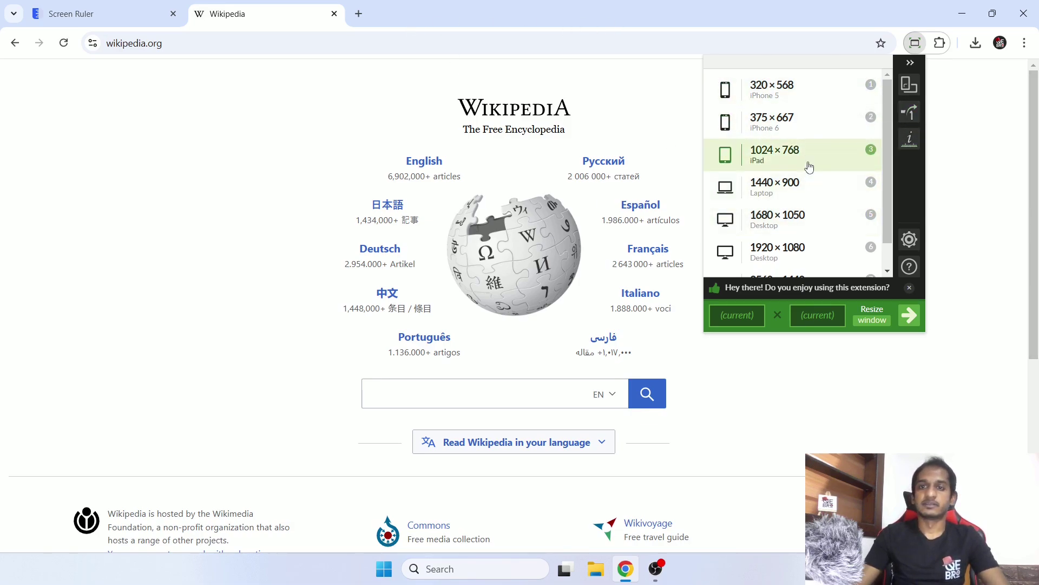
Step: Open the Wikipedia page in a separate popup window with Window Resizer, look through the page and close the popup
click(909, 114)
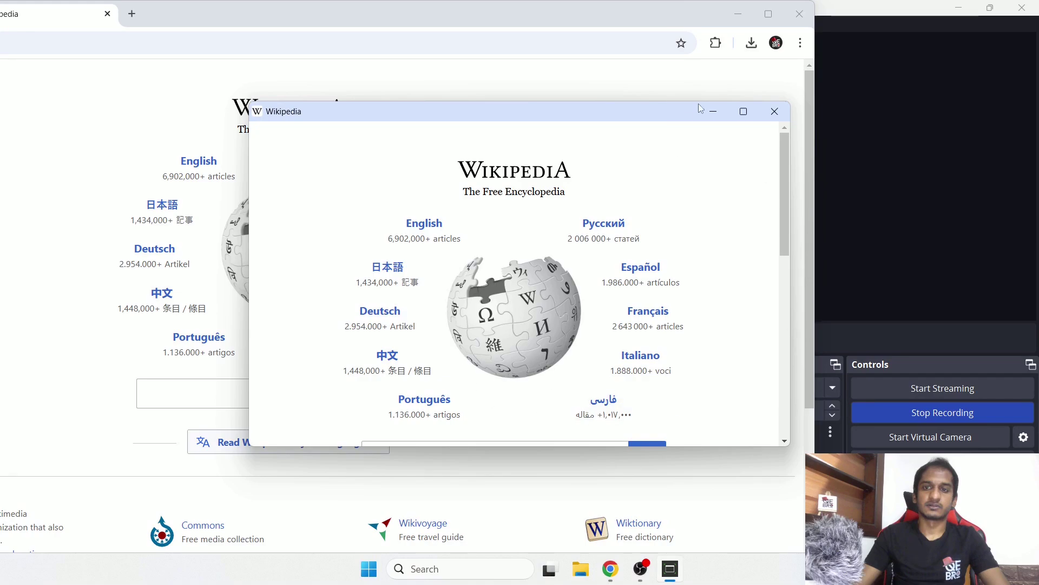
click(768, 14)
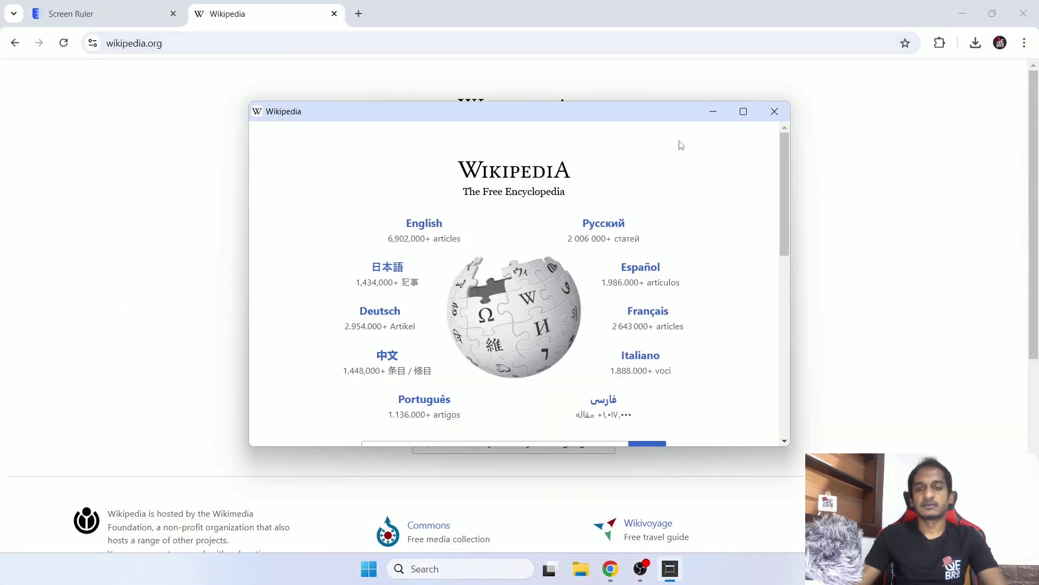
scroll(680, 144, down, 10)
scroll(688, 246, up, 10)
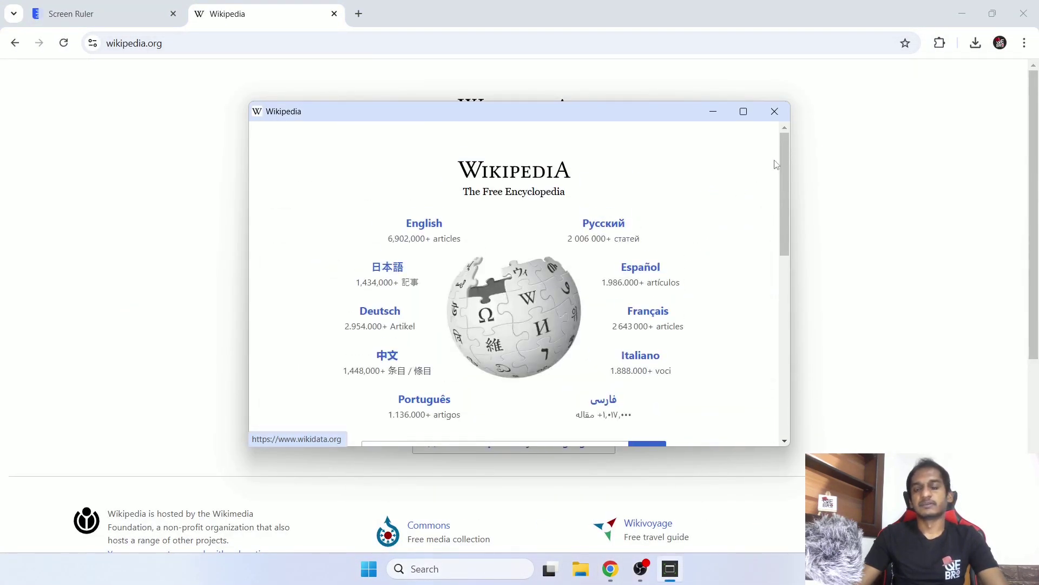
click(775, 111)
Step: Reopen Window Resizer and examine its resize tooltip option and the full list of preset window sizes
click(940, 43)
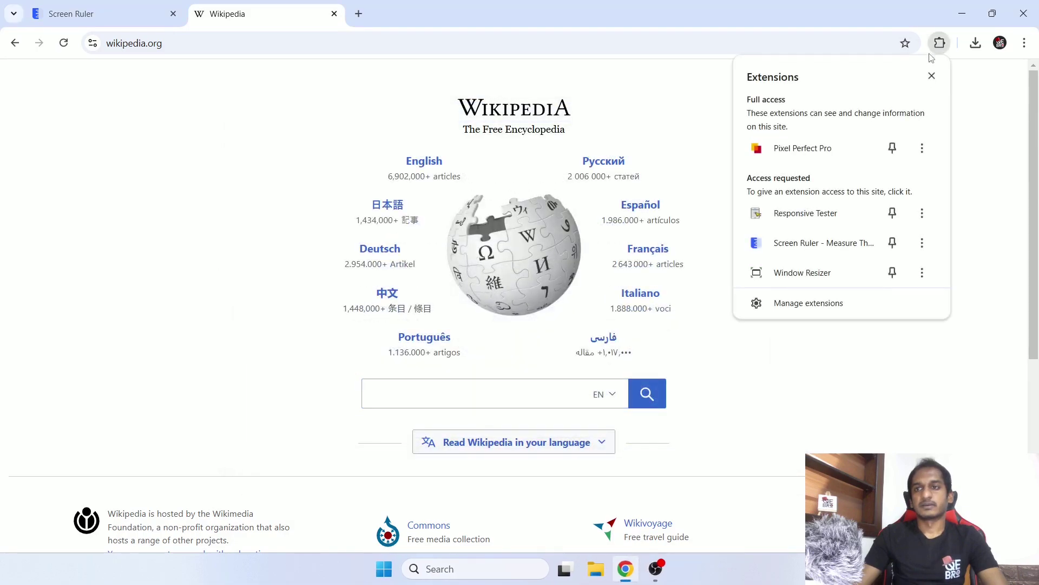
click(795, 271)
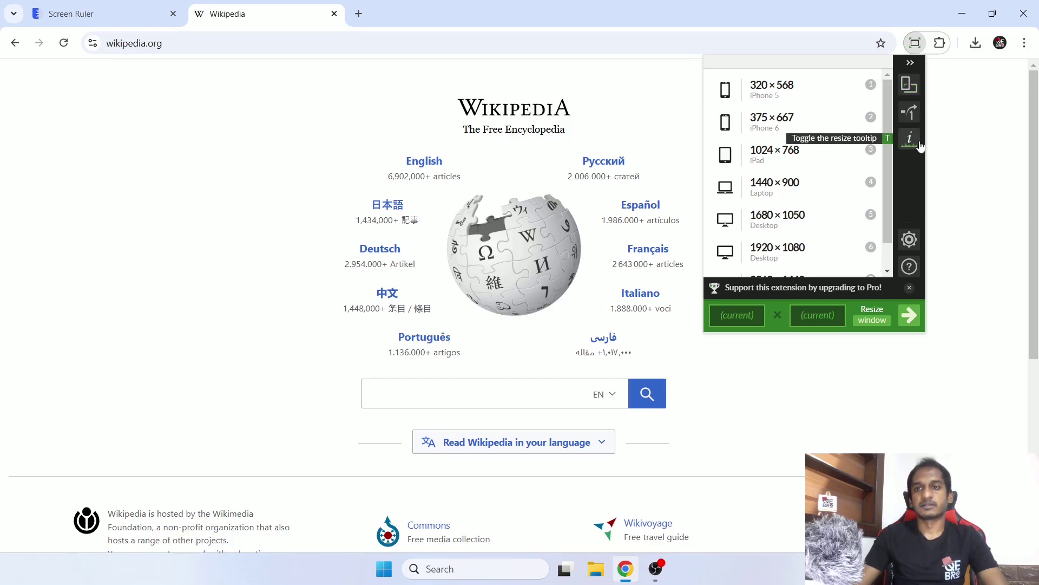
scroll(816, 123, down, 1)
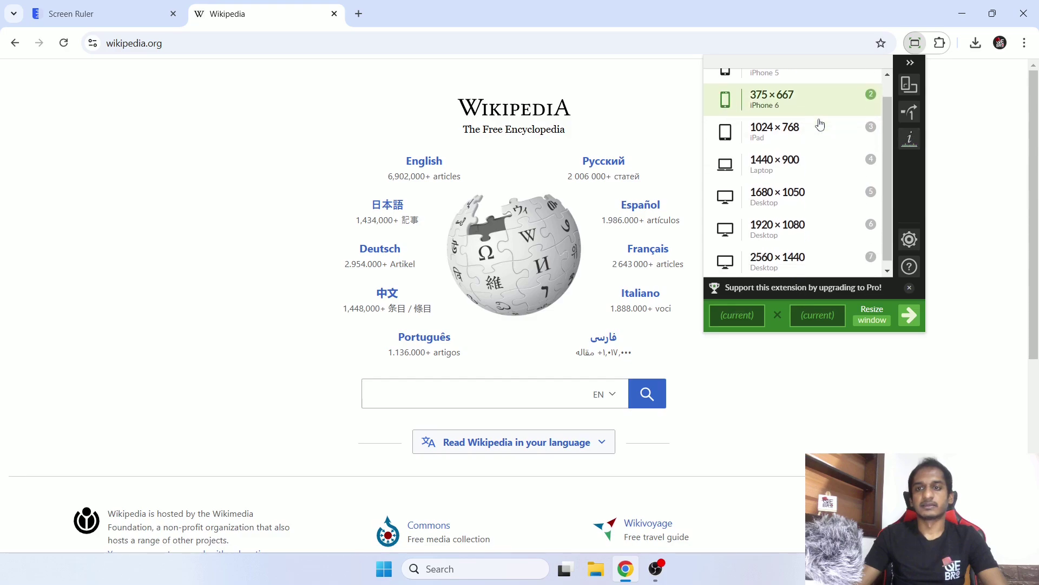
scroll(813, 111, up, 1)
scroll(791, 190, down, 1)
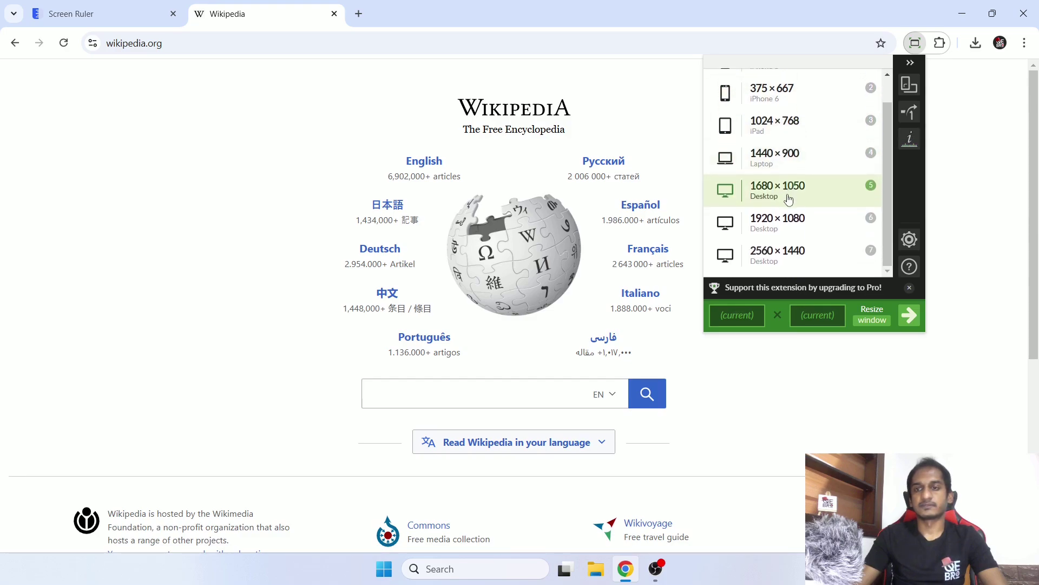
scroll(796, 162, up, 1)
scroll(797, 181, down, 1)
Step: Inspect Window Resizer's custom width and height fields without entering values, close it and check the list of installed extensions
click(746, 323)
click(804, 316)
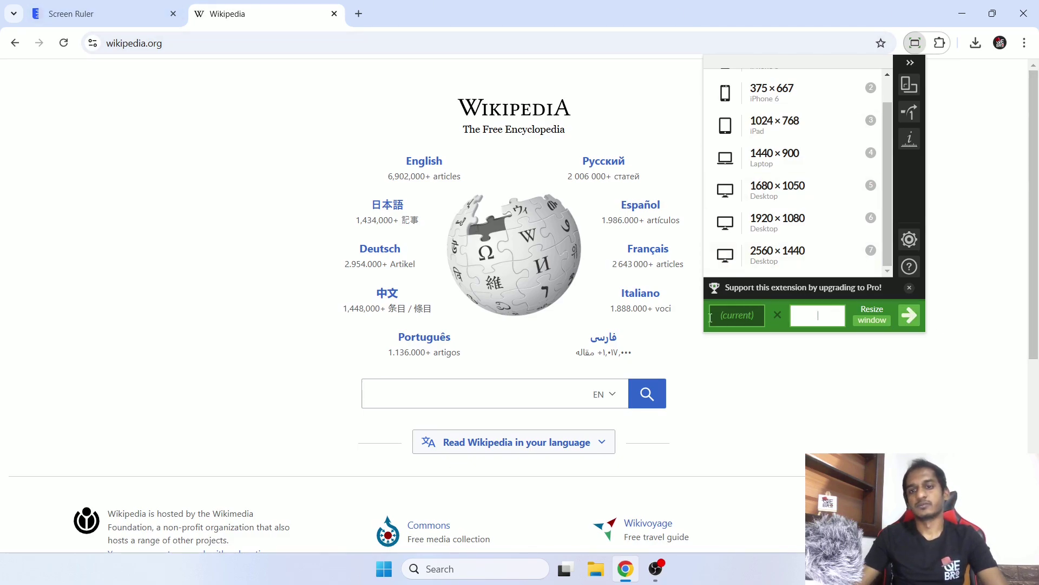
click(888, 378)
click(940, 43)
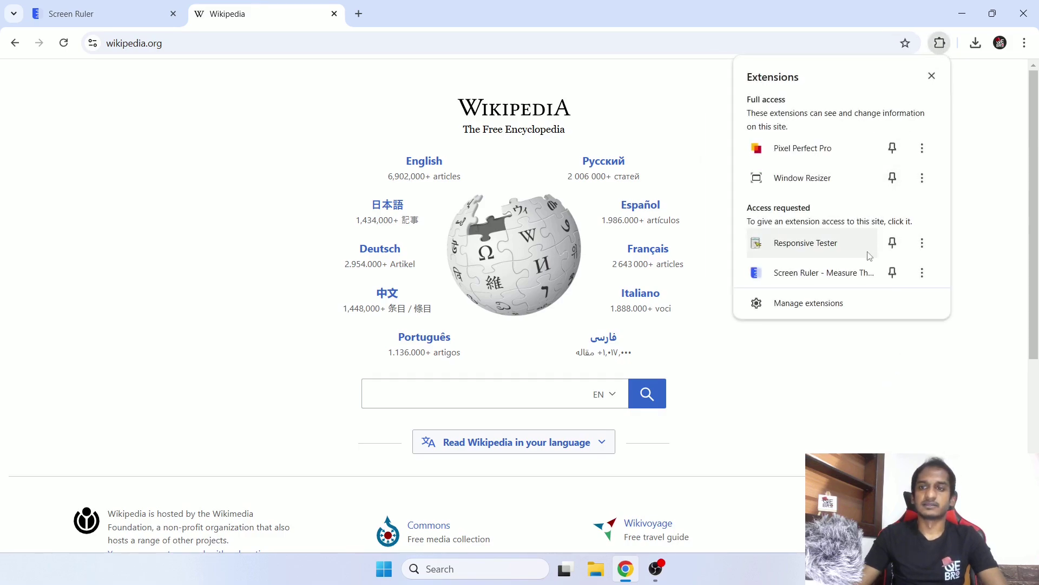
click(851, 380)
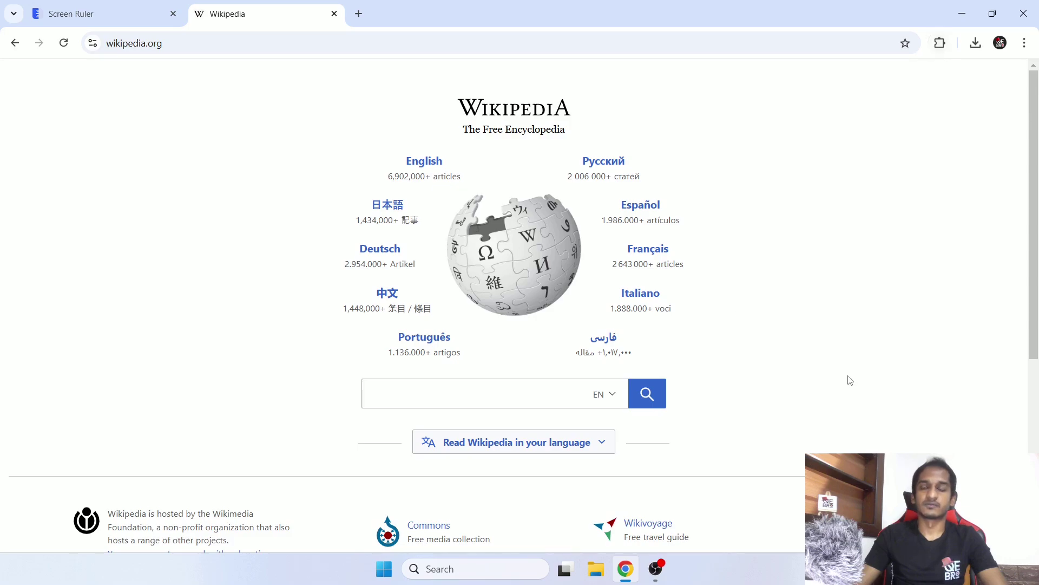